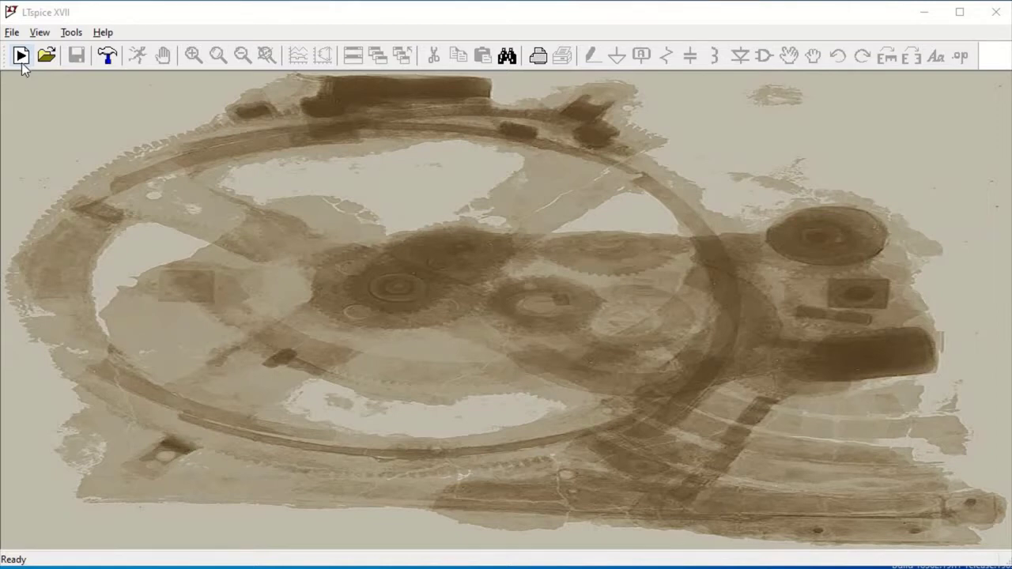
# Step: Create a new schematic and place one pmos4 transistor in the upper middle of the sheet
pyautogui.click(21, 59)
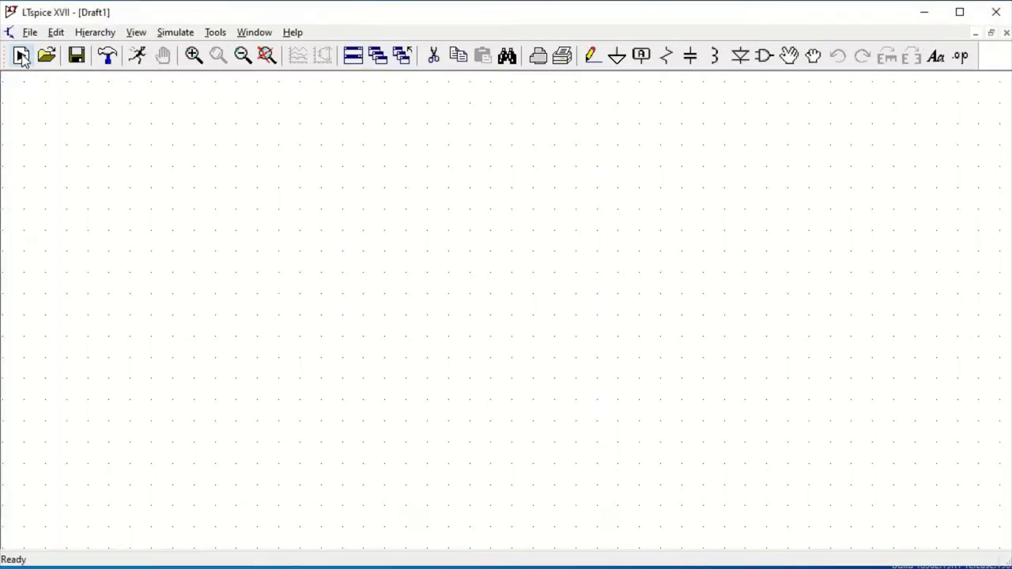
pyautogui.click(765, 57)
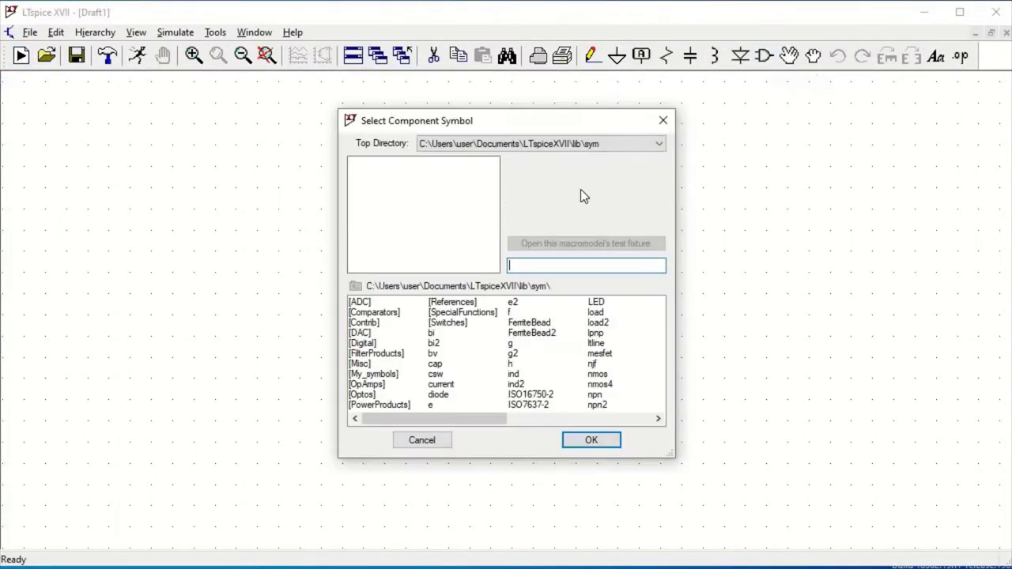
pyautogui.click(600, 386)
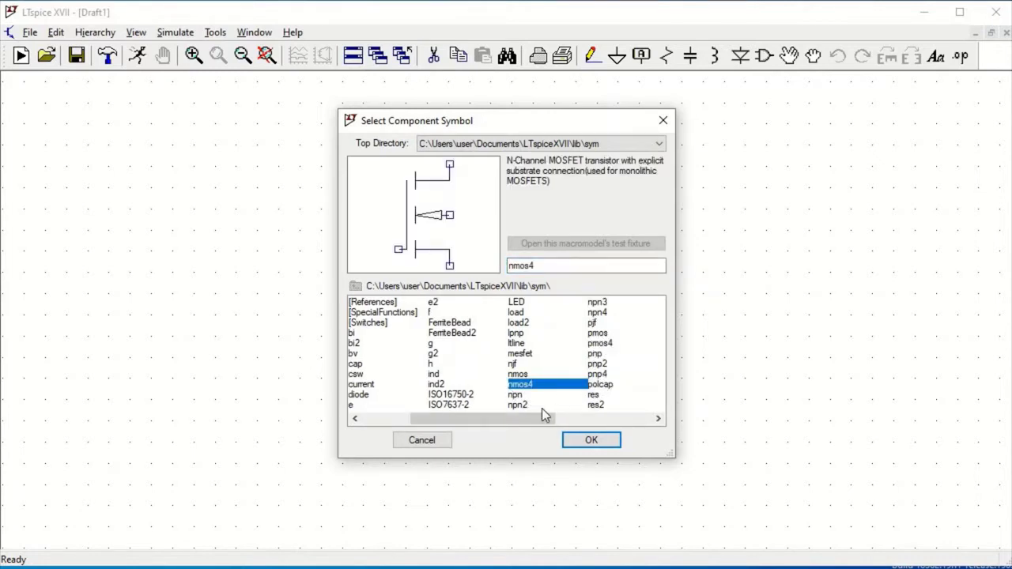
pyautogui.click(603, 345)
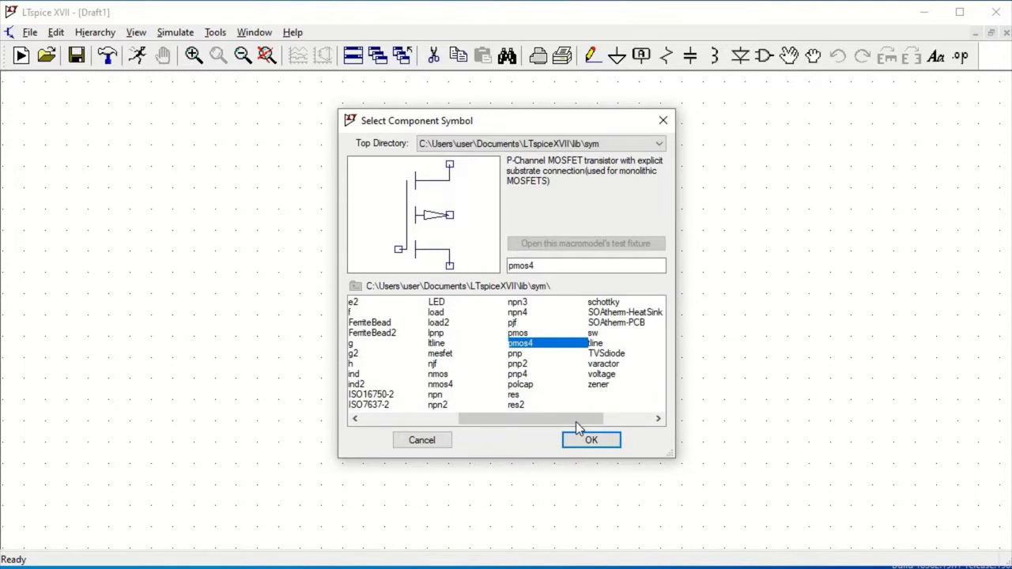
pyautogui.click(591, 441)
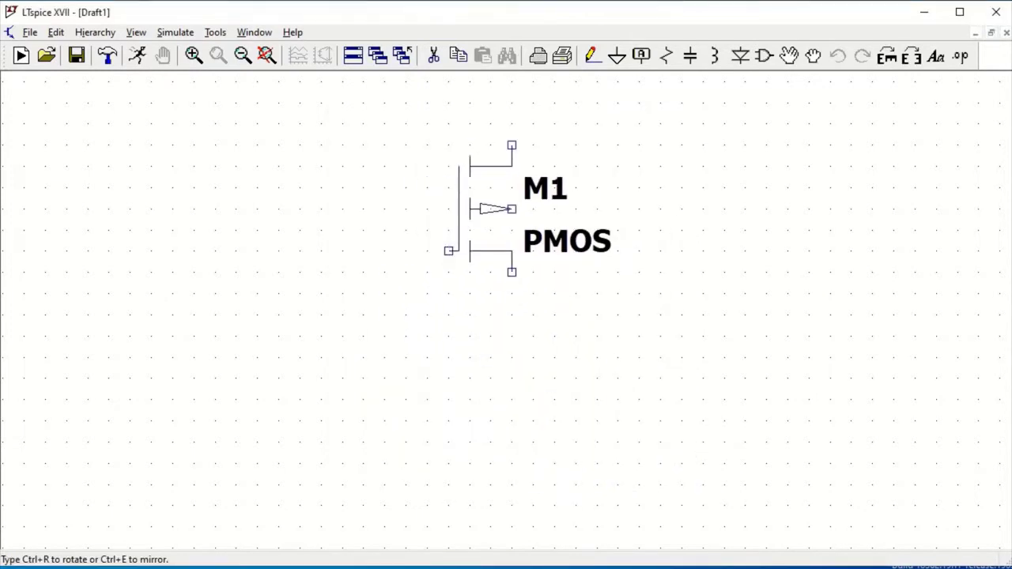
pyautogui.click(427, 145)
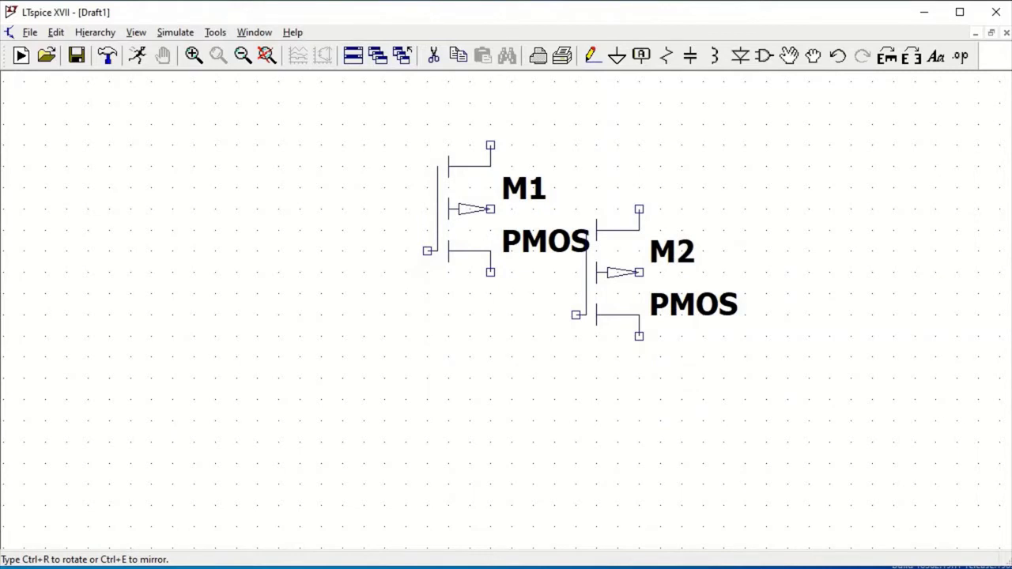
pyautogui.press('Escape')
# Step: Place one nmos4 transistor directly below the PMOS transistor, leaving a gap between them
pyautogui.click(762, 57)
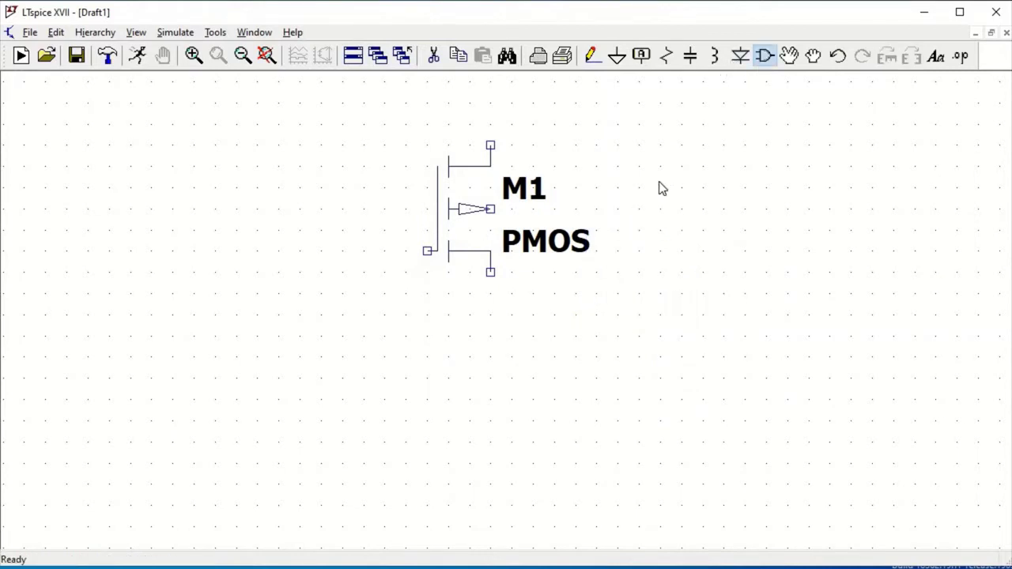
pyautogui.click(440, 384)
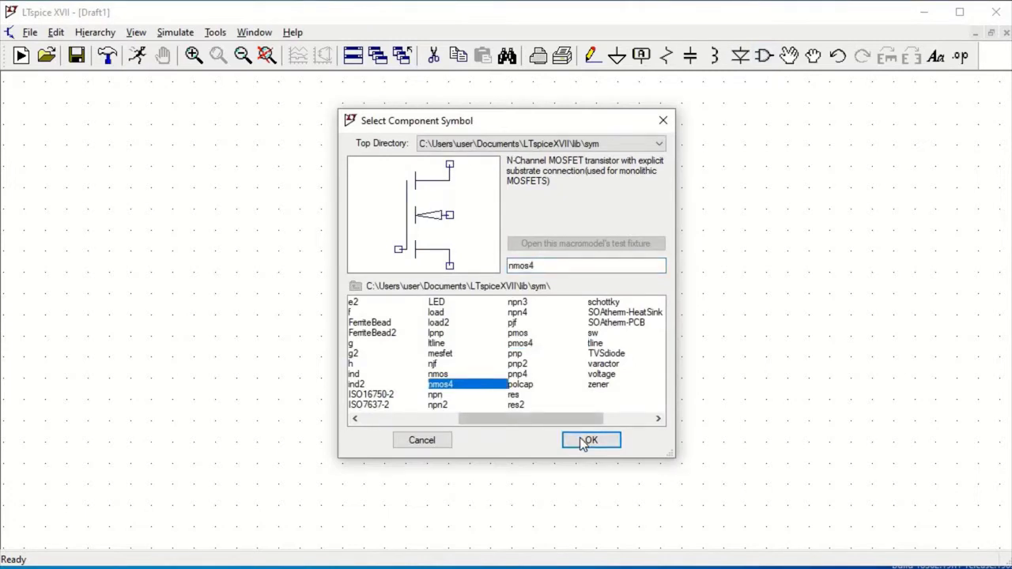
pyautogui.click(591, 440)
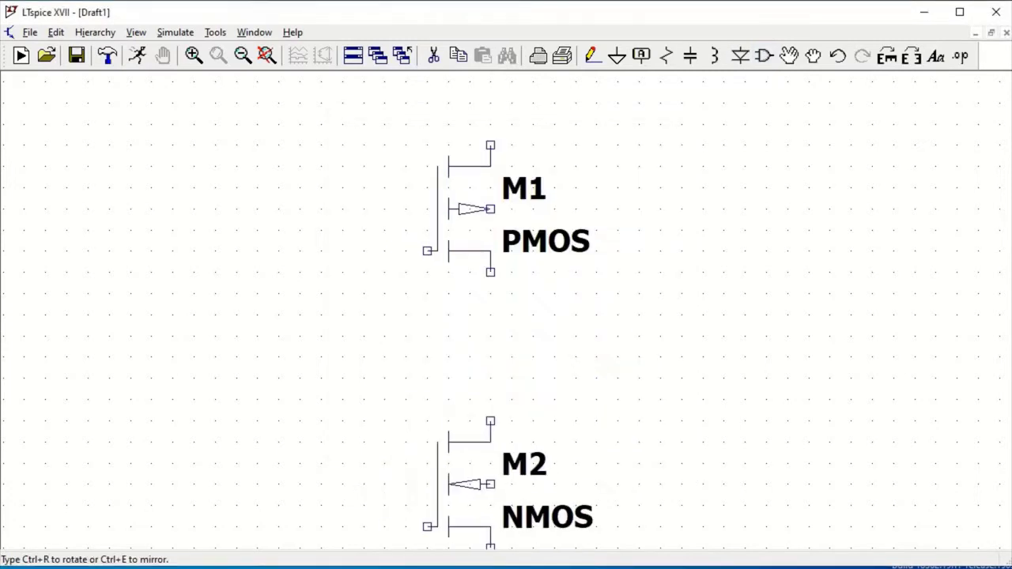
pyautogui.click(463, 475)
pyautogui.press('Escape')
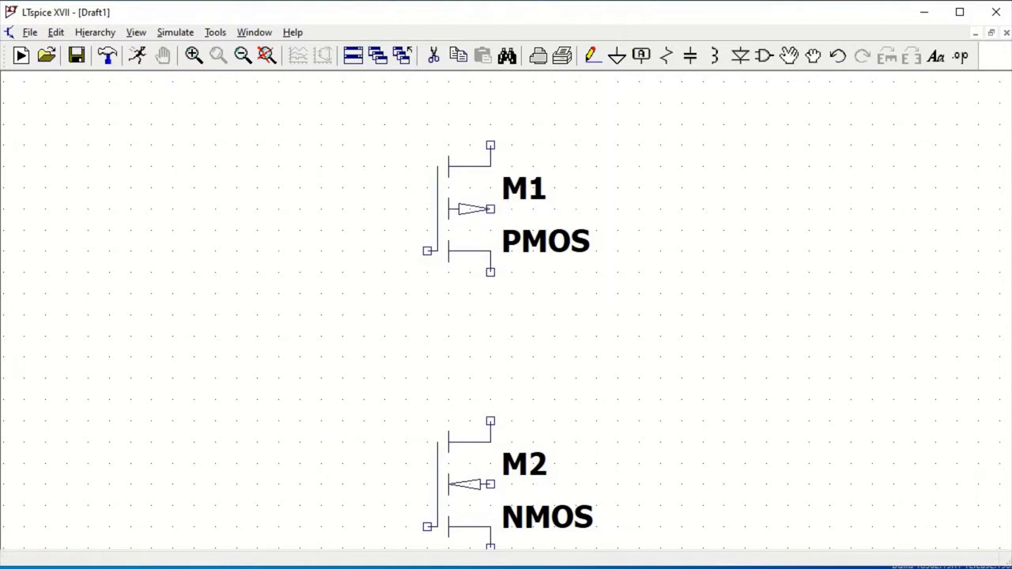
# Step: Switch to File Explorer and open the BSIM4_models text file from the Common_source_amplifier folder
pyautogui.hotkey('alt', 'Tab')
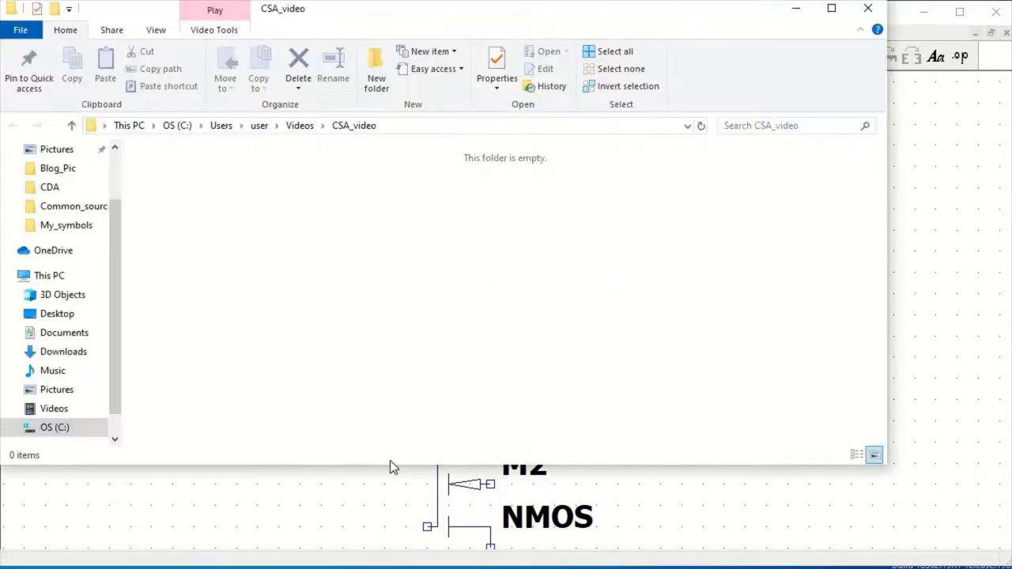
pyautogui.click(70, 207)
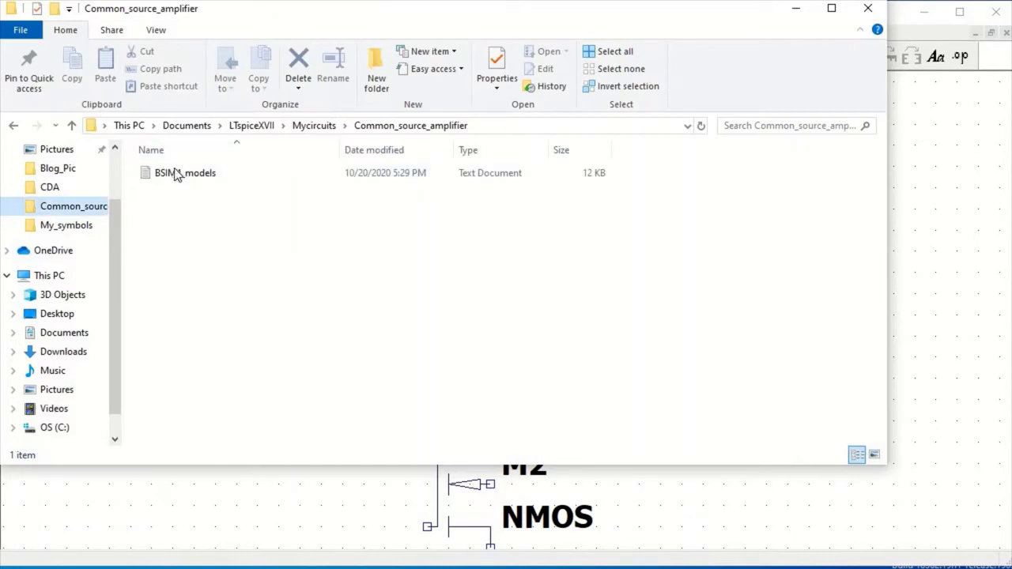
pyautogui.doubleClick(177, 172)
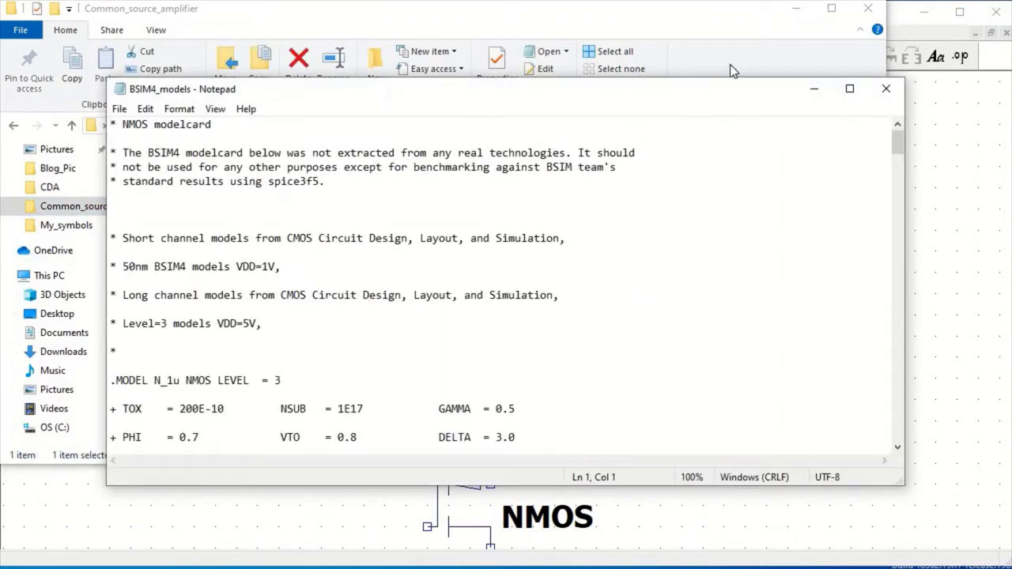
pyautogui.click(796, 9)
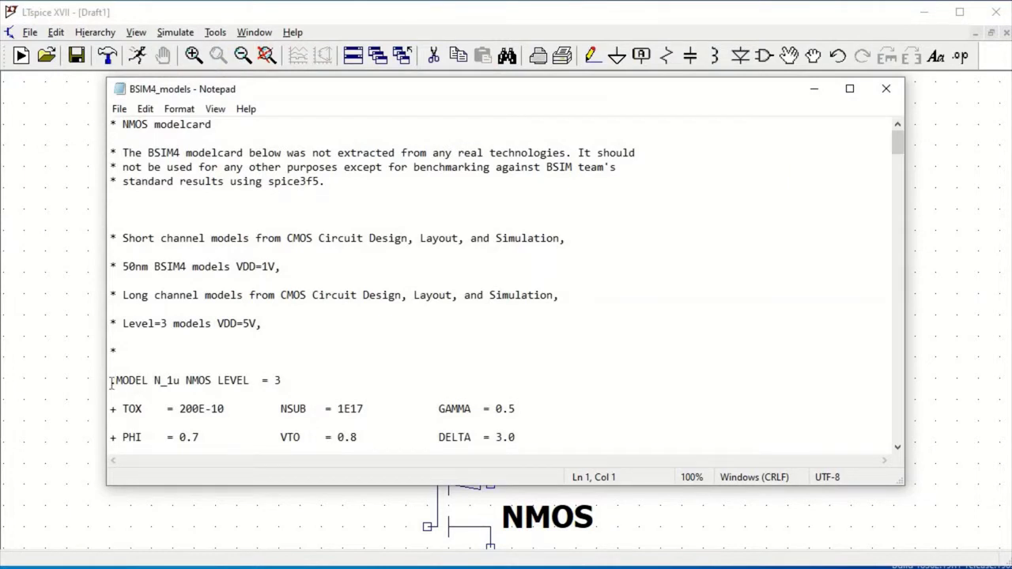
# Step: Look up the NMOS and PMOS model names in the model file's .MODEL lines, then return to the schematic
pyautogui.moveTo(112, 383); pyautogui.dragTo(252, 383)
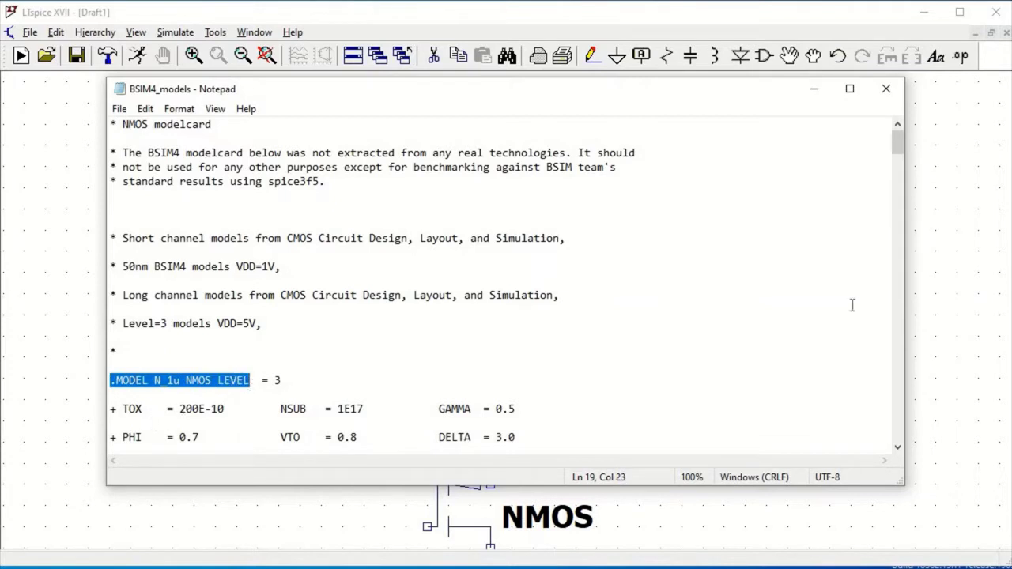
pyautogui.moveTo(899, 148); pyautogui.dragTo(898, 176)
pyautogui.moveTo(112, 298); pyautogui.dragTo(250, 294)
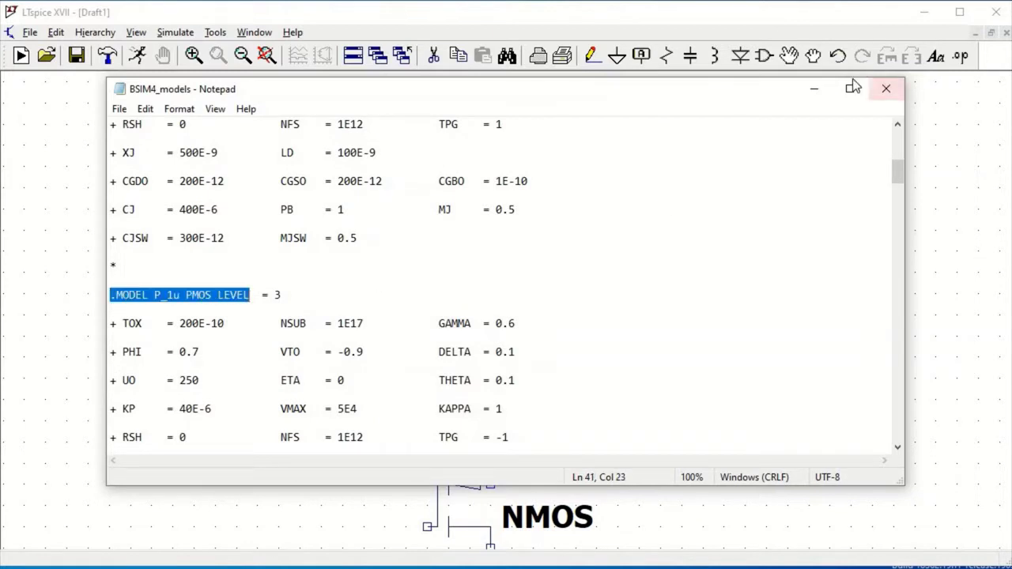
pyautogui.click(813, 88)
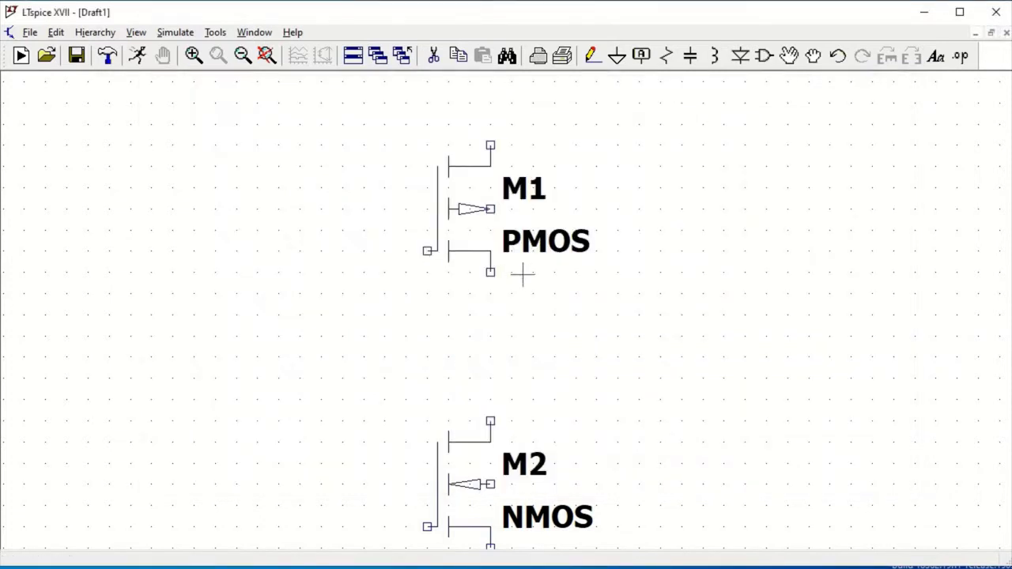
# Step: Set transistor M1's model name to P_1u, its length to 1u and its width to 50u
pyautogui.rightClick(463, 164)
pyautogui.click(547, 200)
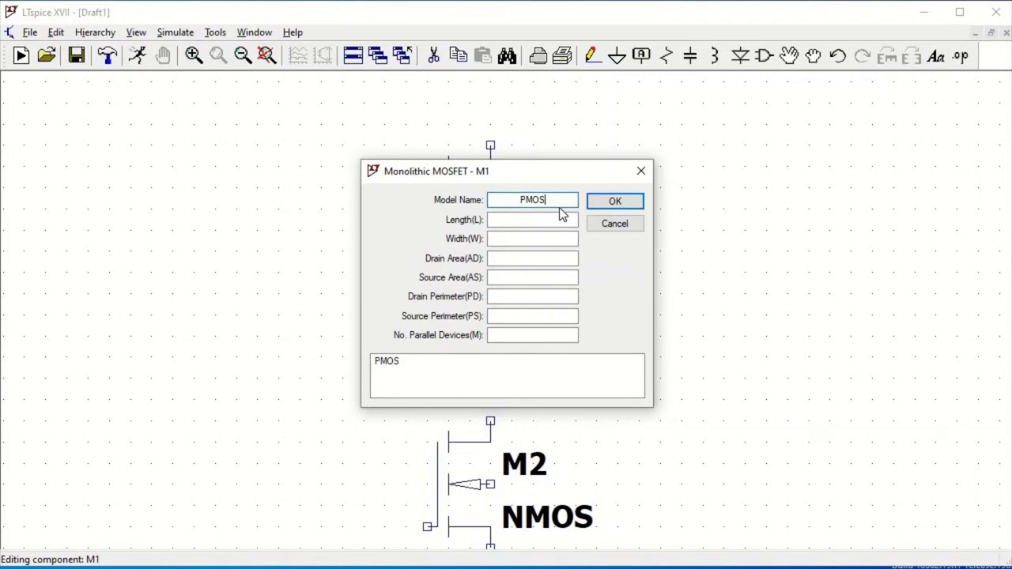
pyautogui.press('BackSpace')
pyautogui.write('_1u')
pyautogui.click(521, 220)
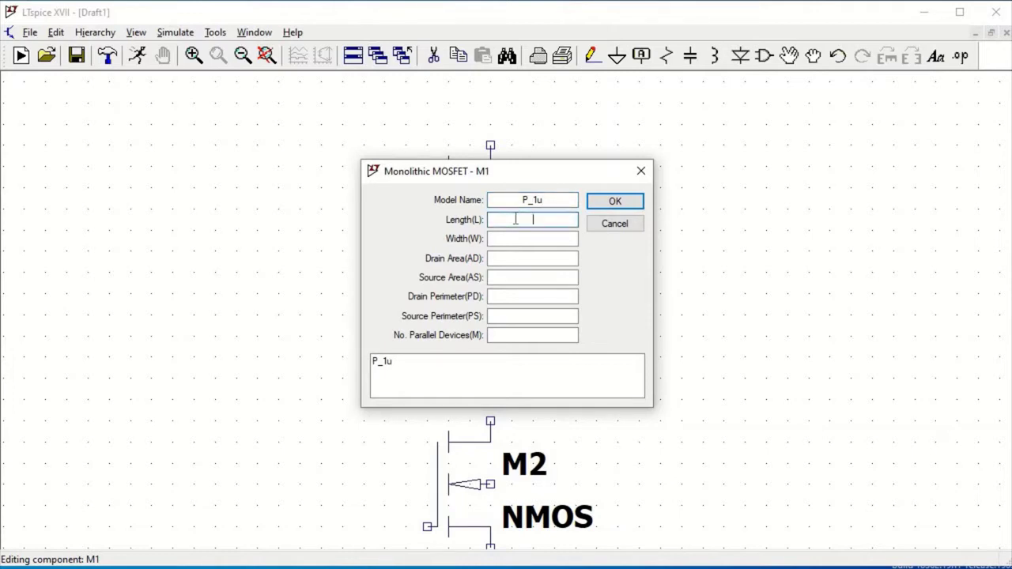
pyautogui.click(532, 237)
pyautogui.write('50u')
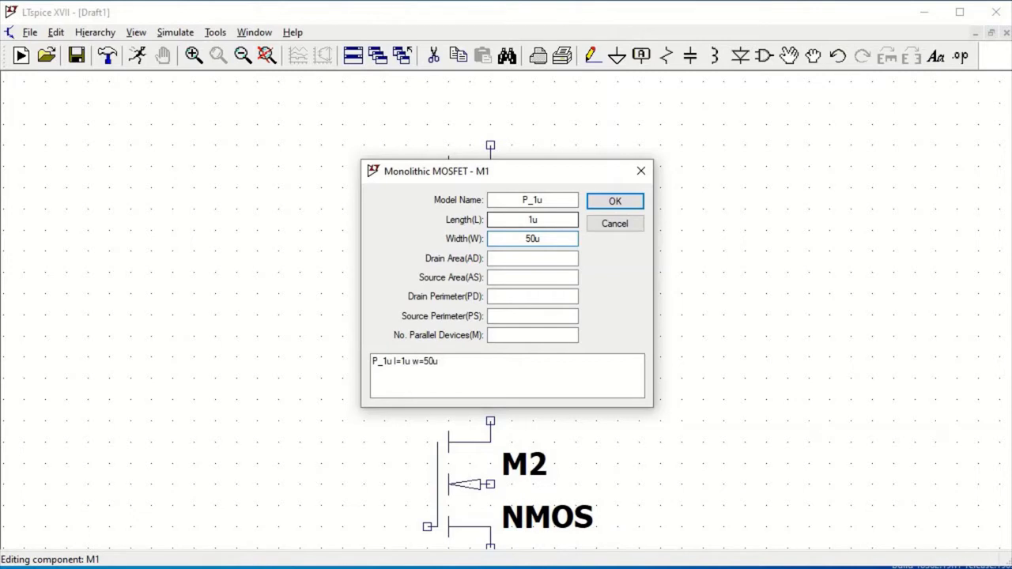
pyautogui.click(615, 202)
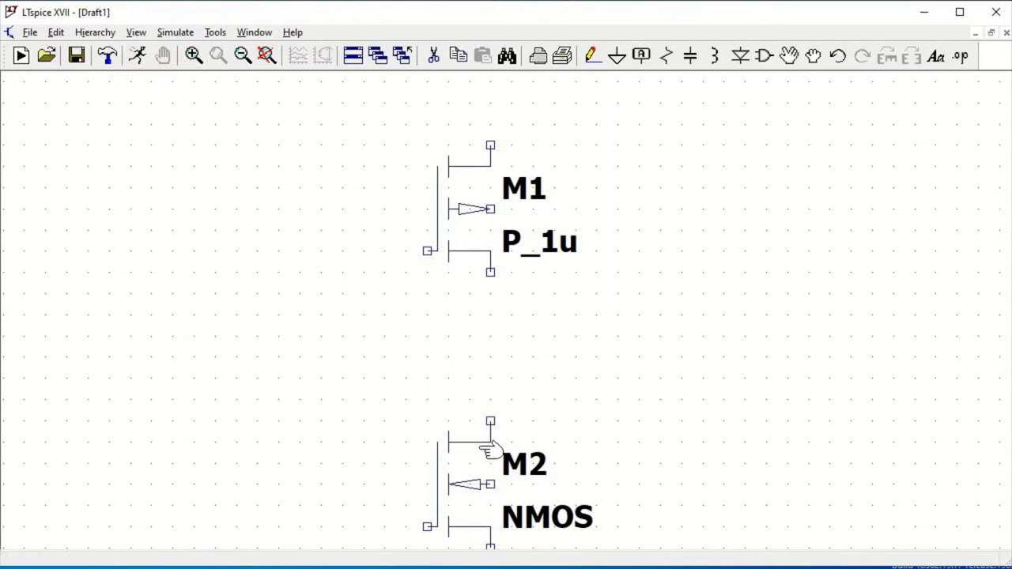
# Step: Set transistor M2's model name to N_1u, its length to 1u and its width to 10u
pyautogui.rightClick(466, 479)
pyautogui.click(555, 201)
pyautogui.press('BackSpace')
pyautogui.press('BackSpace')
pyautogui.press('BackSpace')
pyautogui.write('_1u')
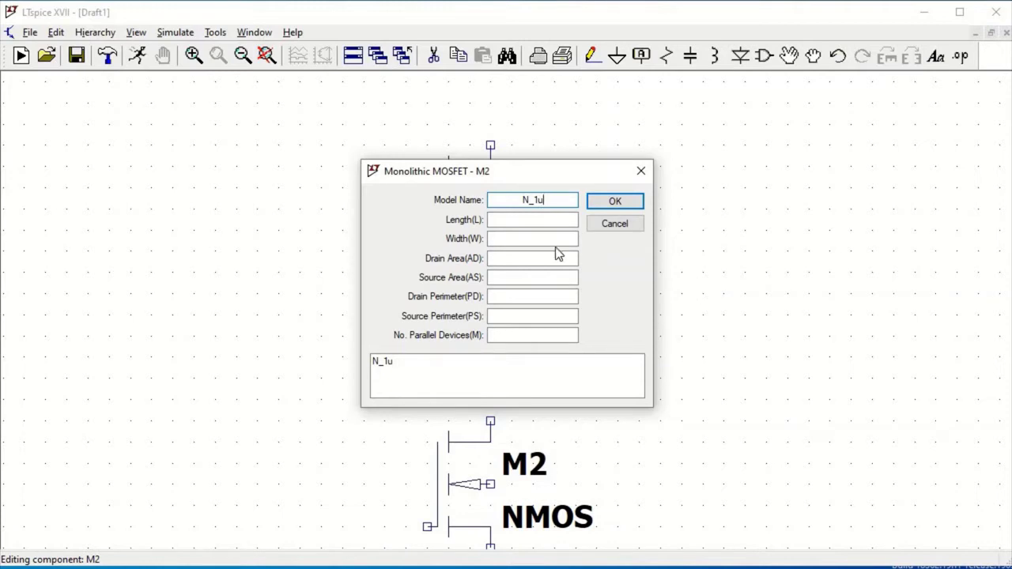
pyautogui.click(547, 219)
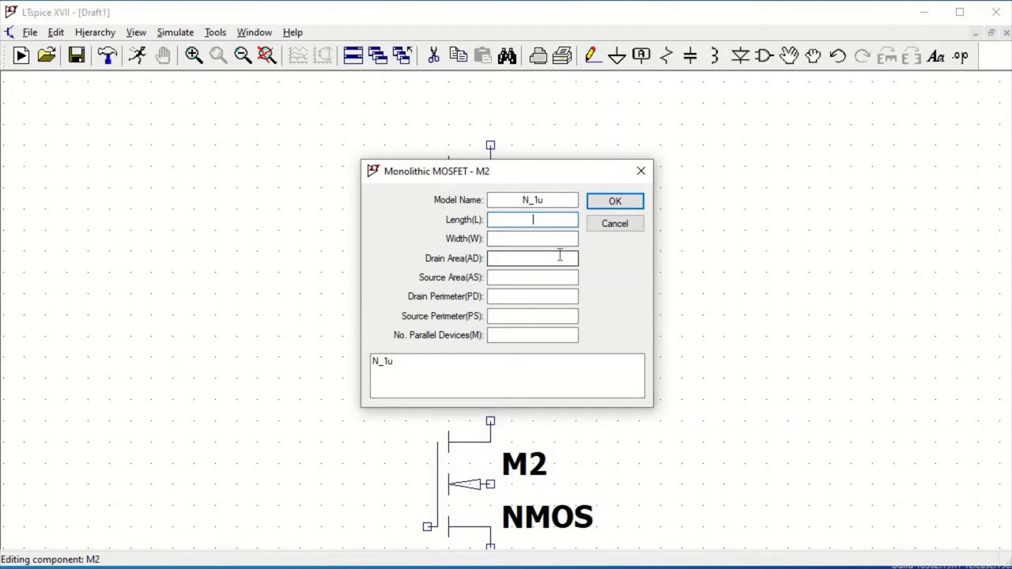
pyautogui.press('Tab')
pyautogui.write('50')
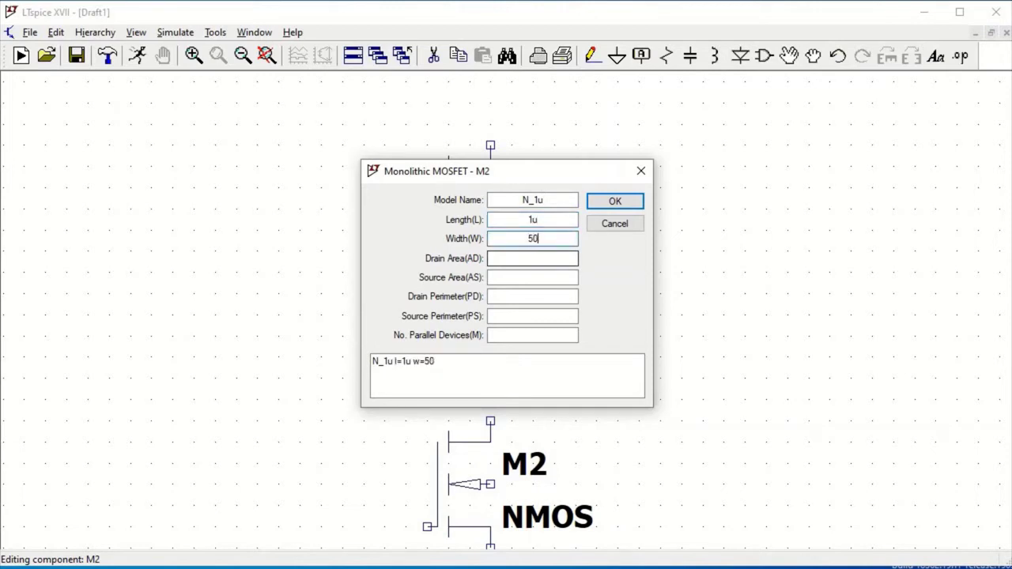
pyautogui.press('BackSpace')
pyautogui.press('BackSpace')
pyautogui.write('10u')
pyautogui.click(626, 203)
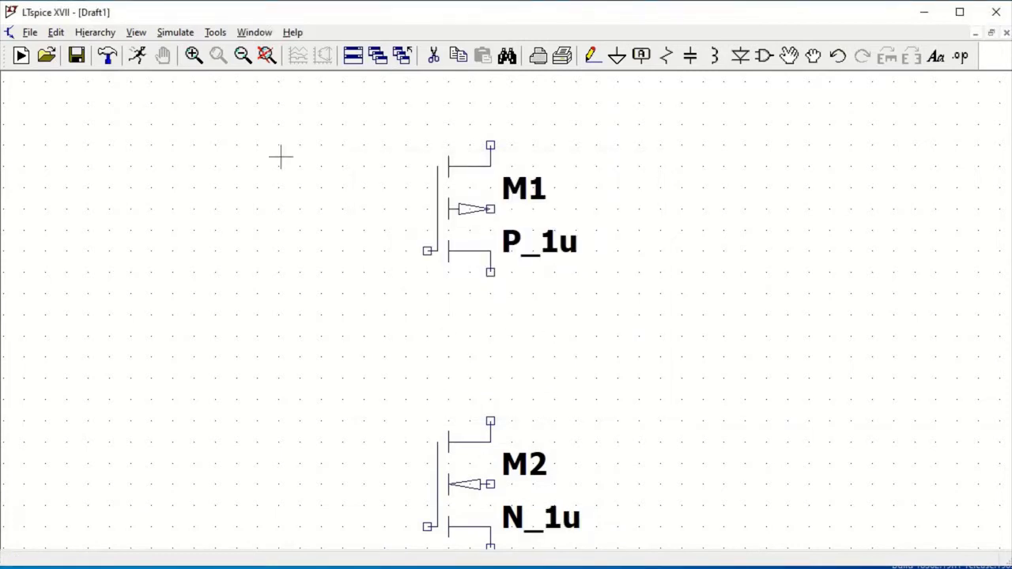
# Step: Wire the lower terminal of M1 to the upper terminal of M2
pyautogui.click(243, 56)
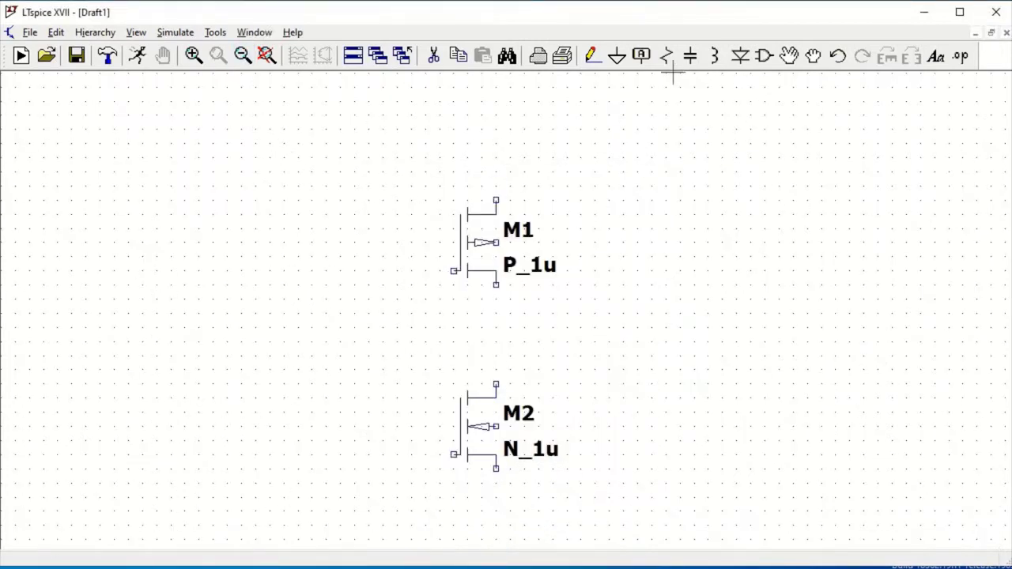
pyautogui.click(595, 57)
pyautogui.click(495, 284)
pyautogui.click(496, 385)
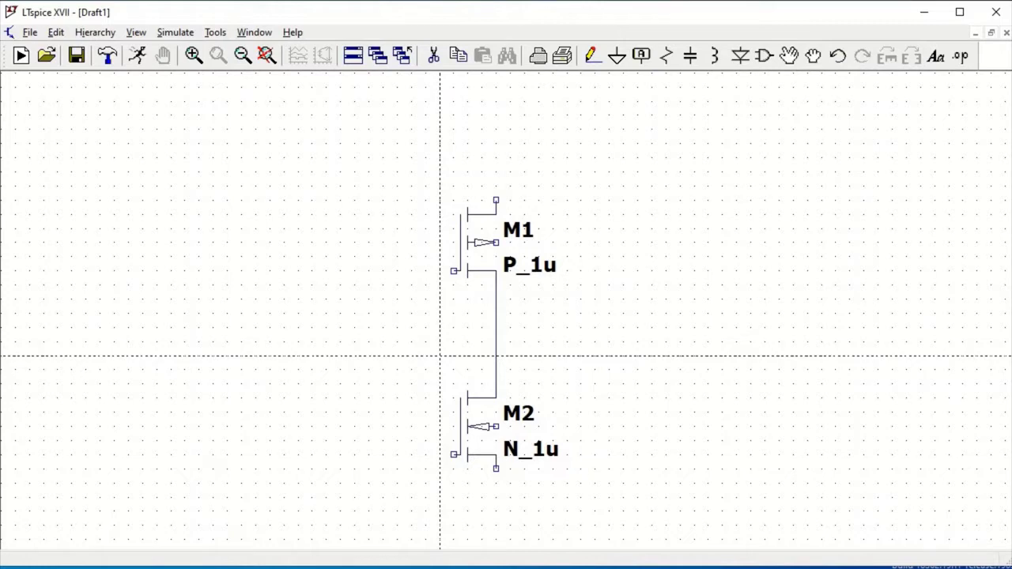
# Step: Add a net label Vdd with port type Input above M1, aligned with its upper terminal
pyautogui.click(642, 57)
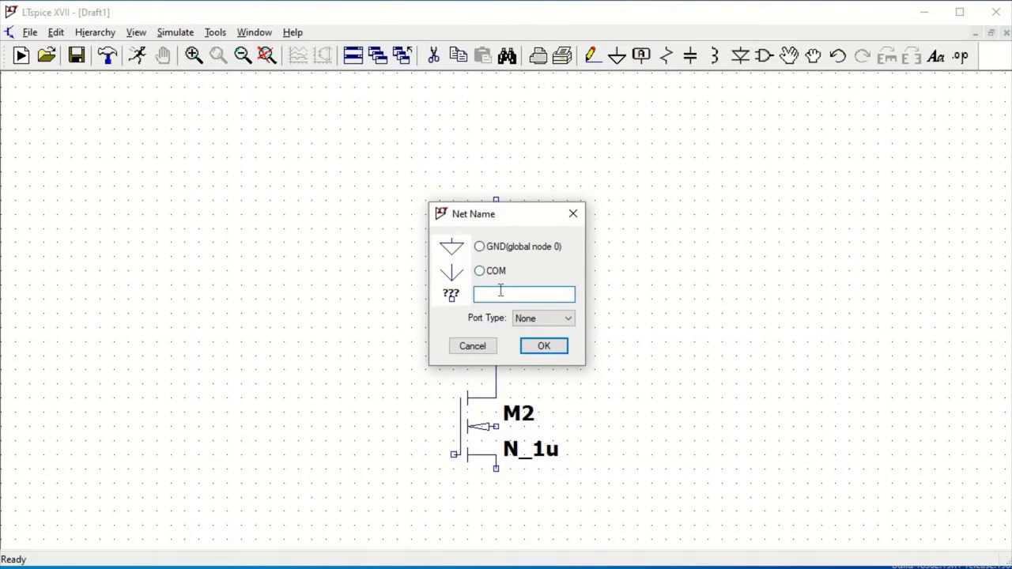
pyautogui.write('Vdd')
pyautogui.click(547, 319)
pyautogui.click(537, 339)
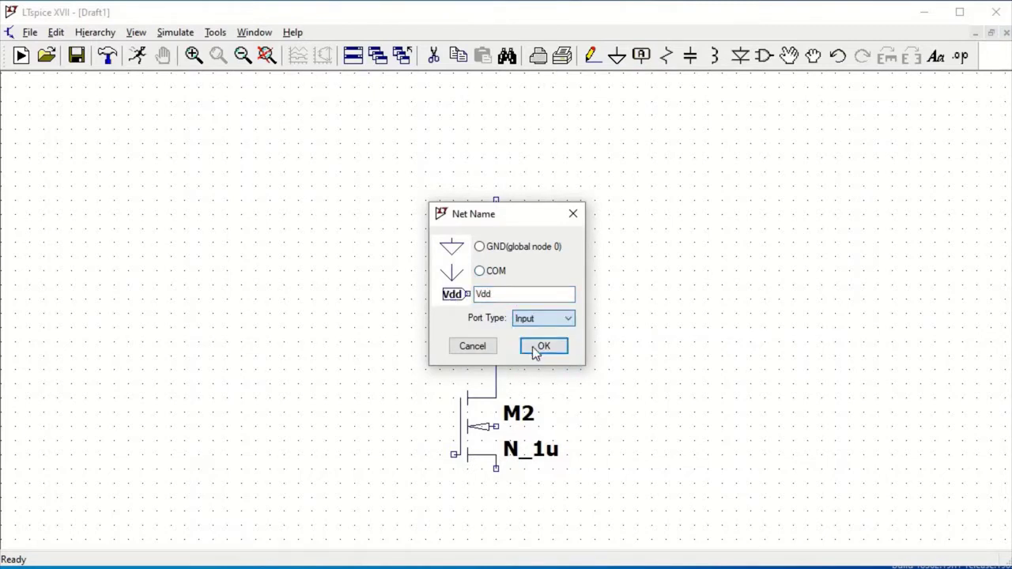
pyautogui.click(532, 346)
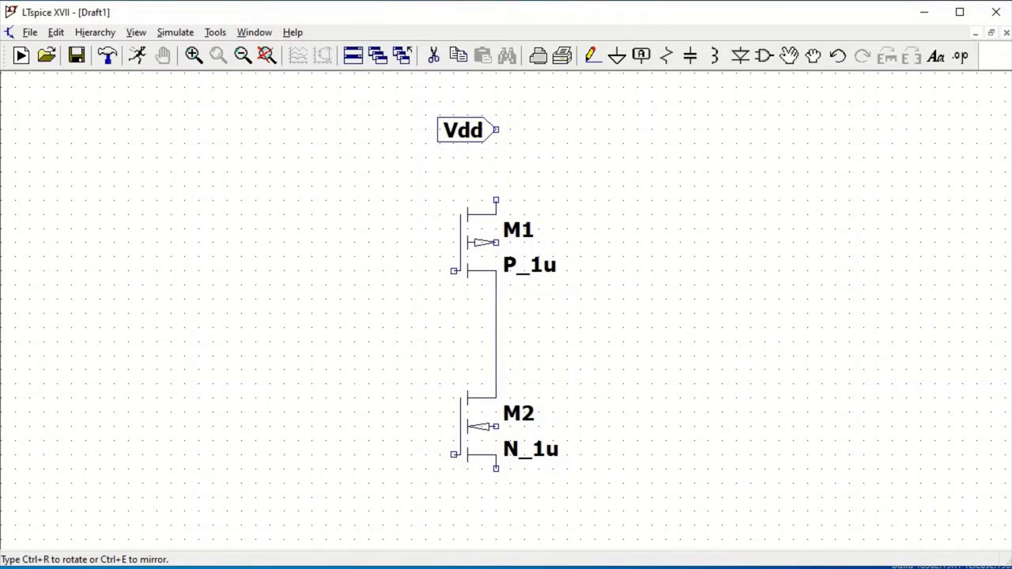
pyautogui.click(496, 130)
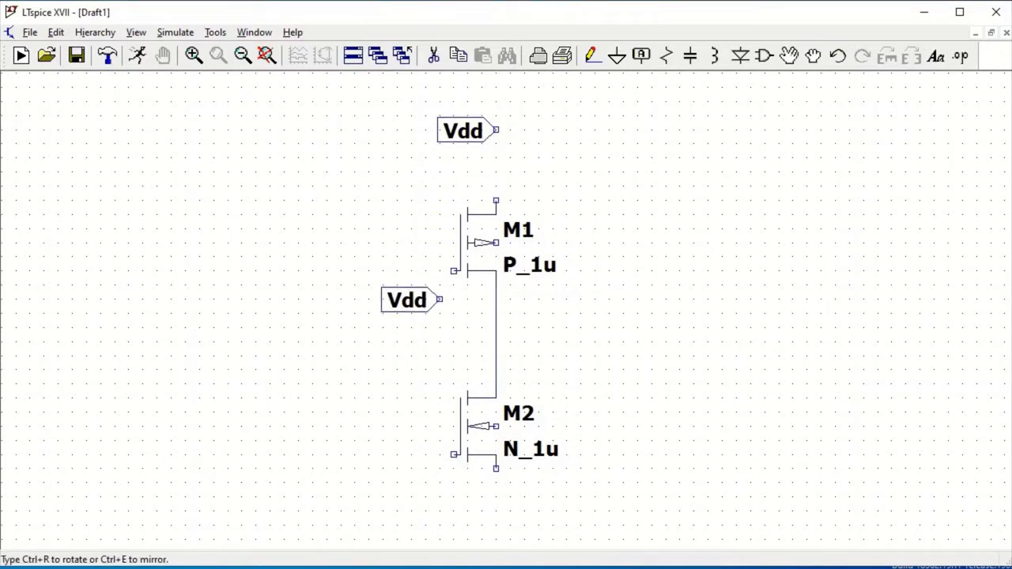
pyautogui.scroll(1, 605, 102)
pyautogui.press('Escape')
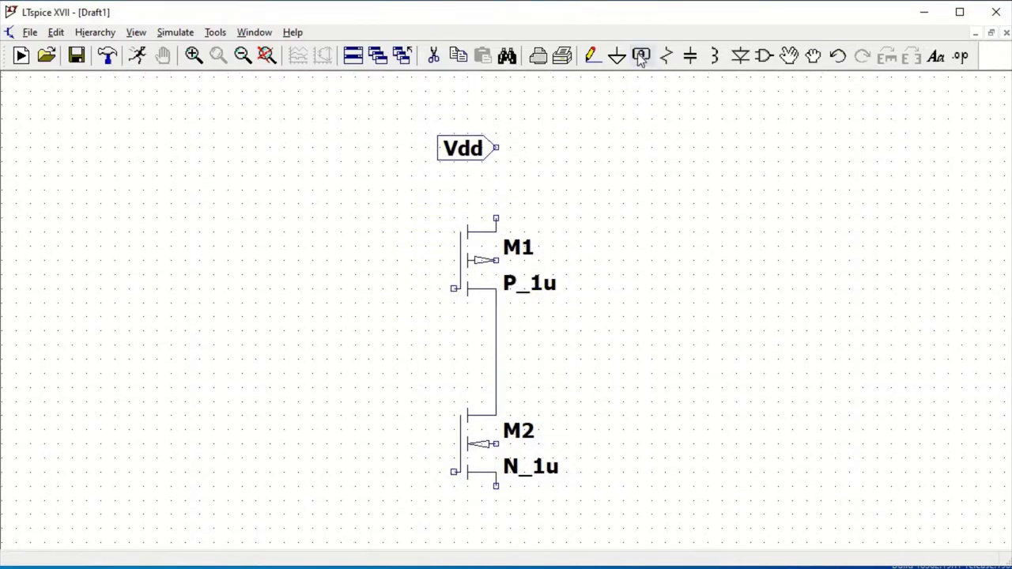
# Step: Add a net label Vss with port type Input below M2, aligned with its lower terminal
pyautogui.click(641, 55)
pyautogui.write('Vss')
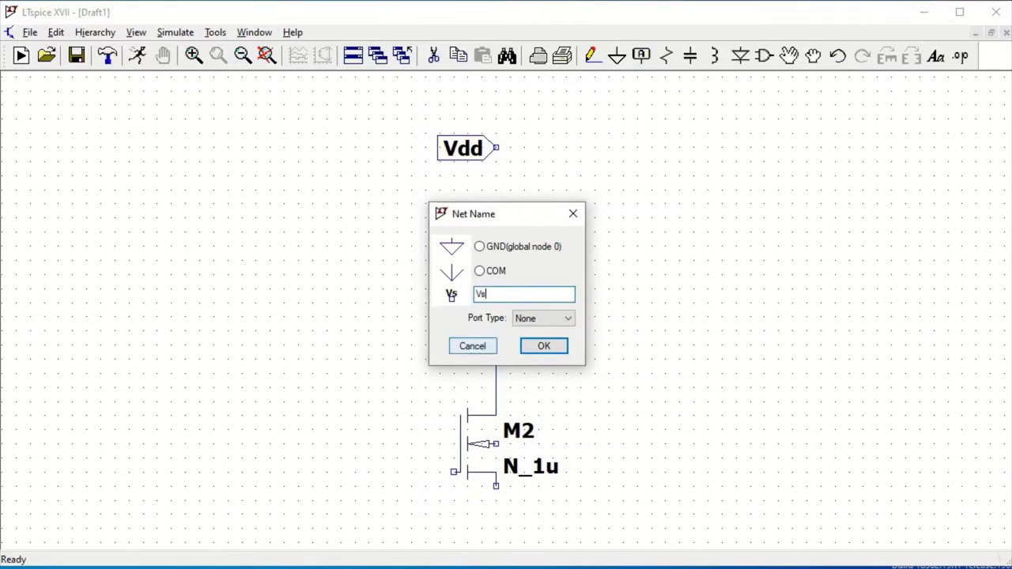
pyautogui.click(543, 322)
pyautogui.click(544, 341)
pyautogui.click(544, 347)
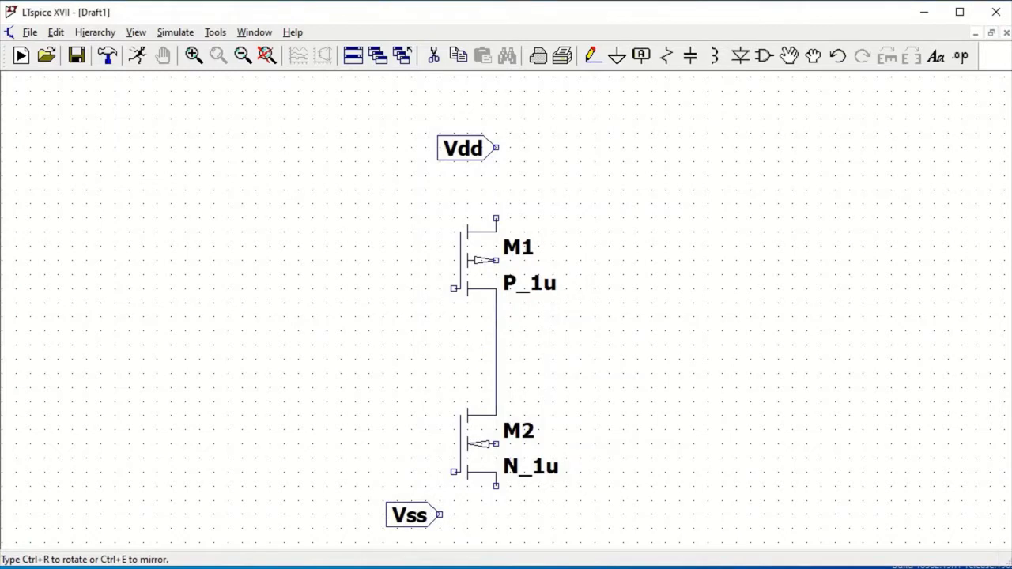
pyautogui.click(496, 529)
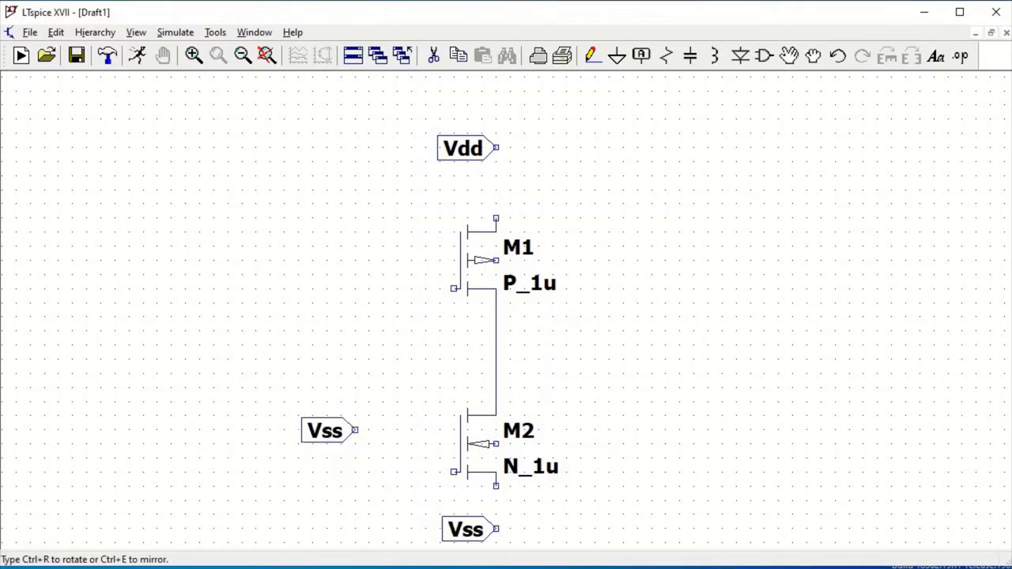
# Step: Add a net label Vin with port type Input to the left of transistor M2
pyautogui.press('Escape')
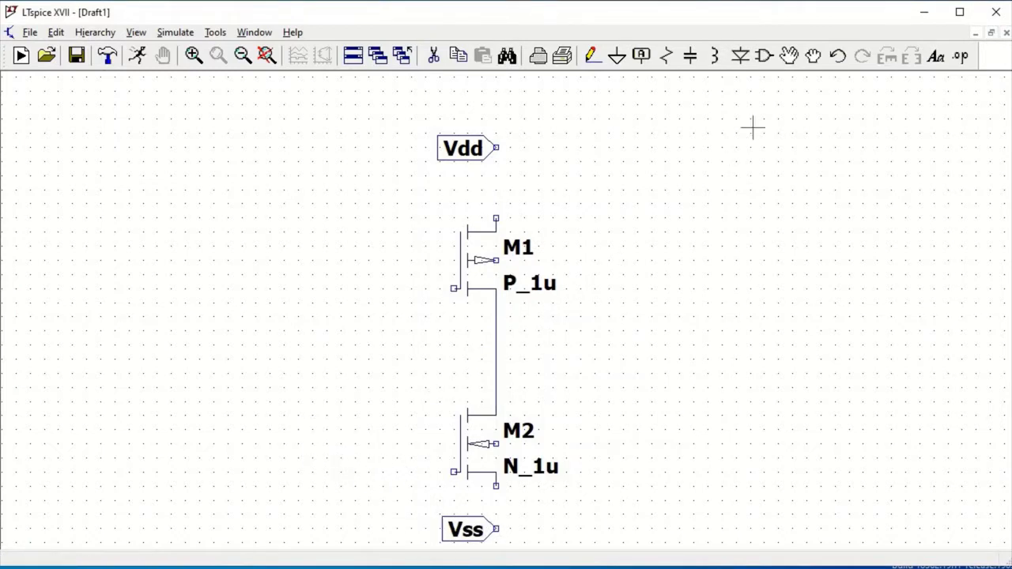
pyautogui.click(641, 62)
pyautogui.write('Vin')
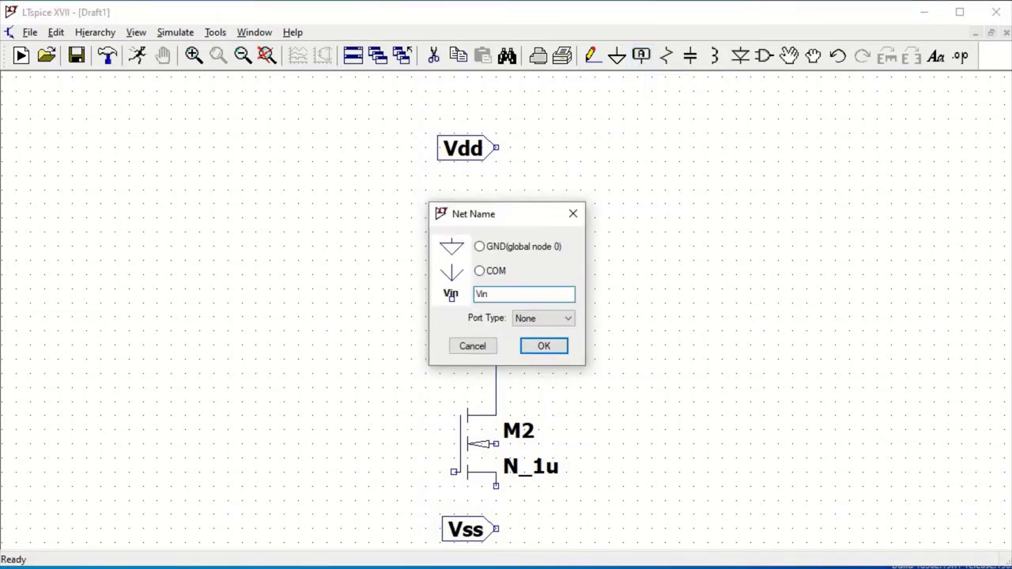
pyautogui.click(519, 322)
pyautogui.click(535, 348)
pyautogui.click(542, 345)
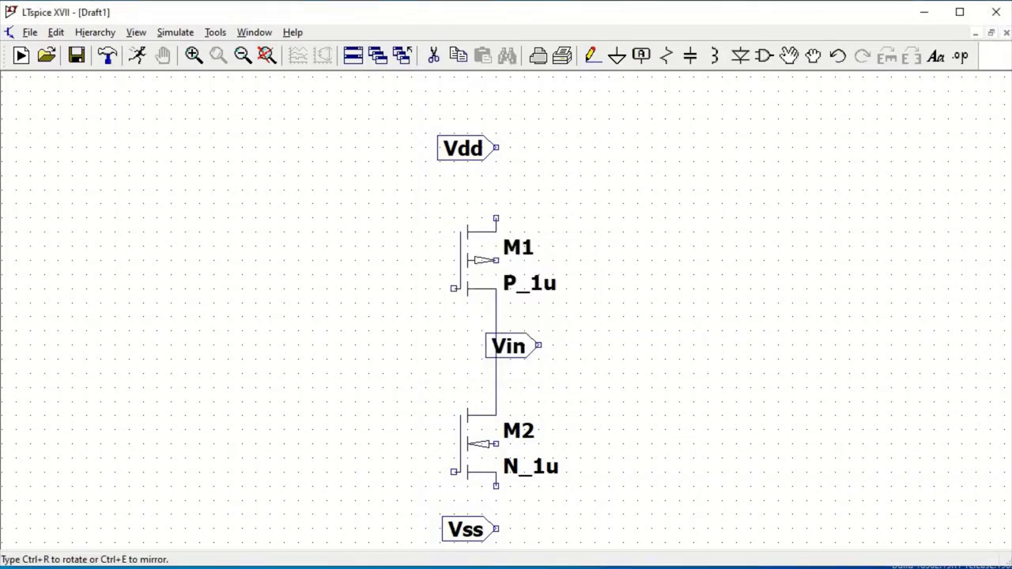
pyautogui.click(341, 444)
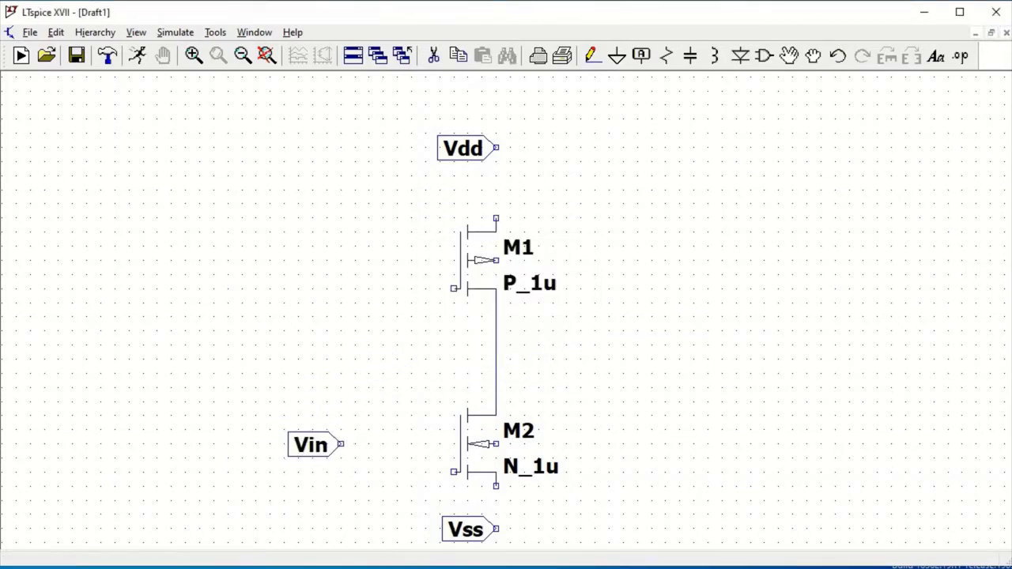
pyautogui.rightClick(542, 274)
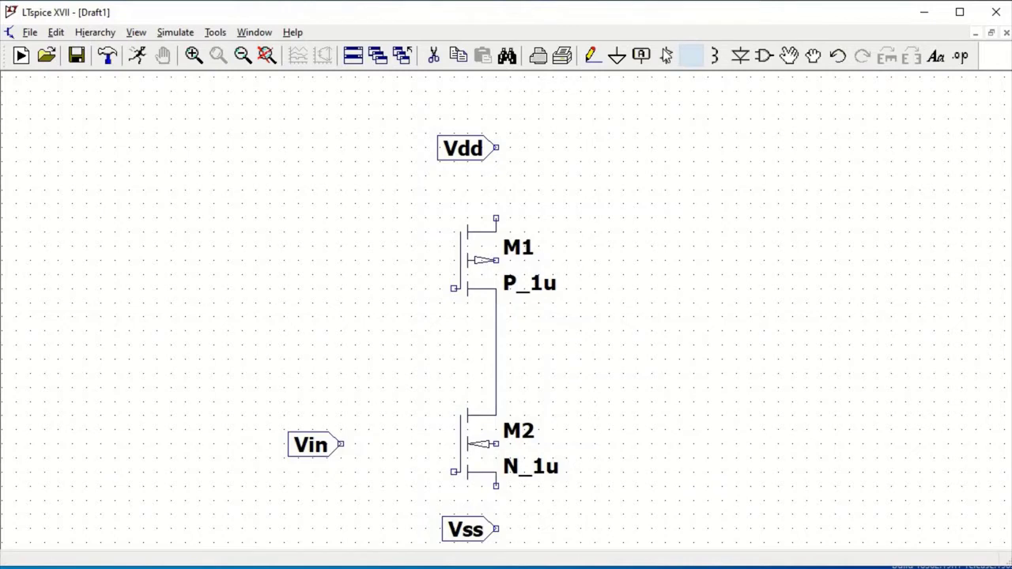
# Step: Add a net label Vbias with port type Input to the left of transistor M1
pyautogui.click(641, 56)
pyautogui.write('Vbias')
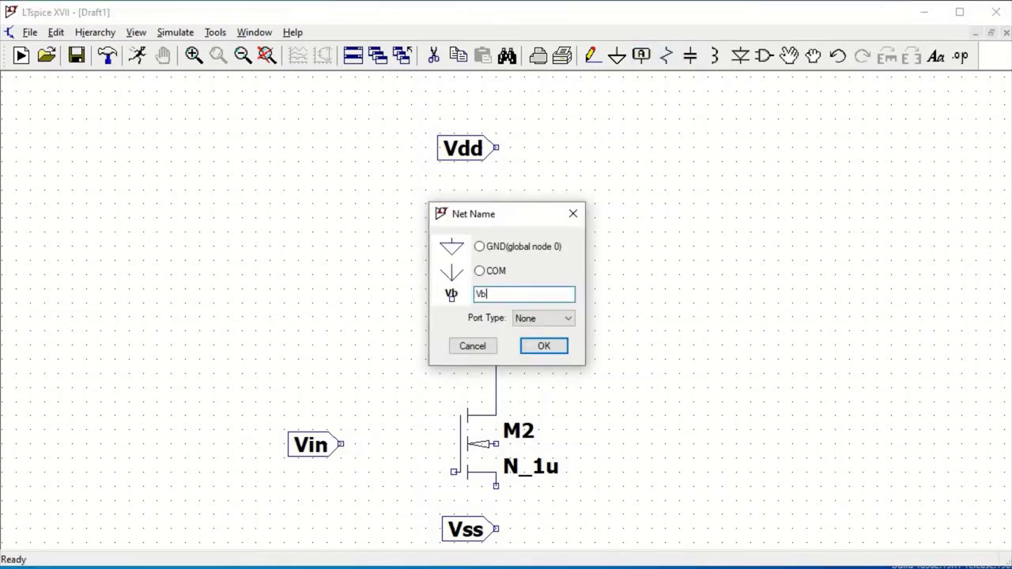
pyautogui.click(537, 319)
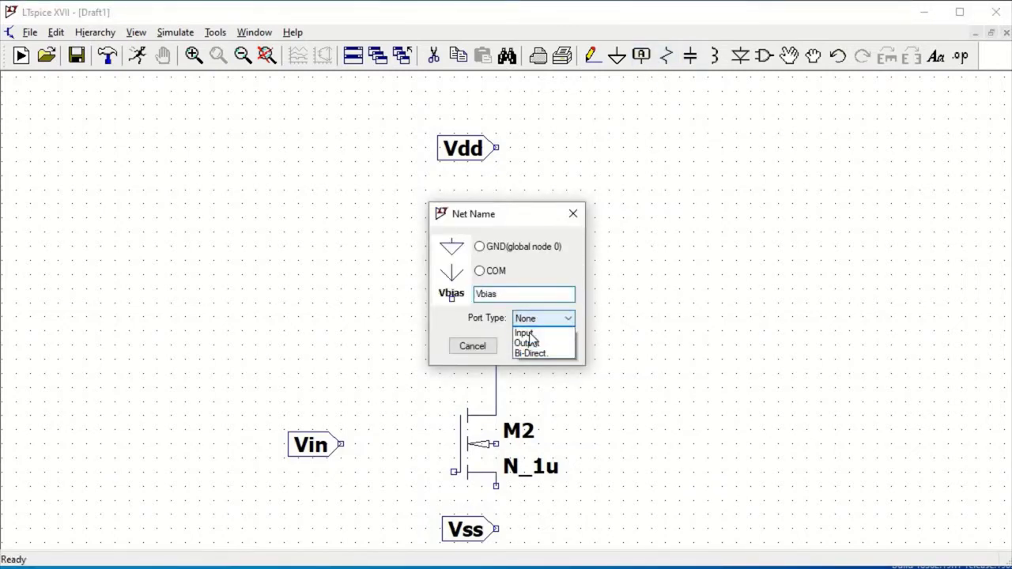
pyautogui.click(534, 339)
pyautogui.click(543, 346)
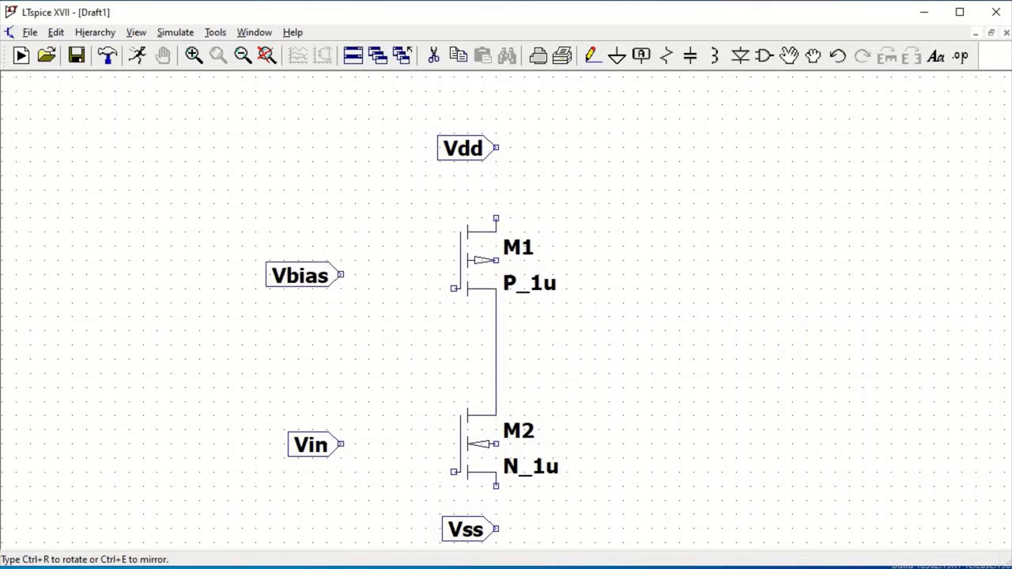
pyautogui.click(355, 274)
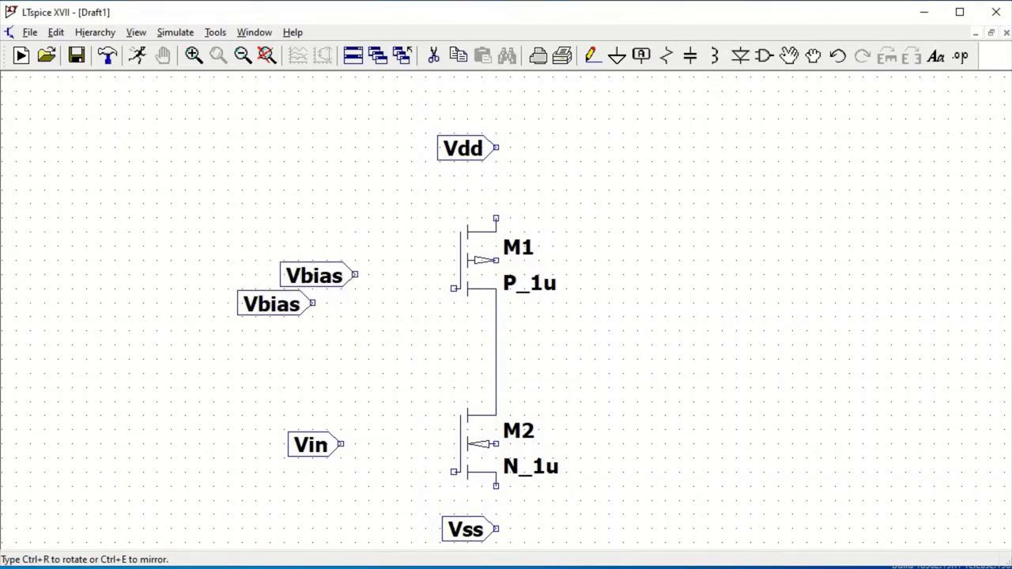
pyautogui.press('Escape')
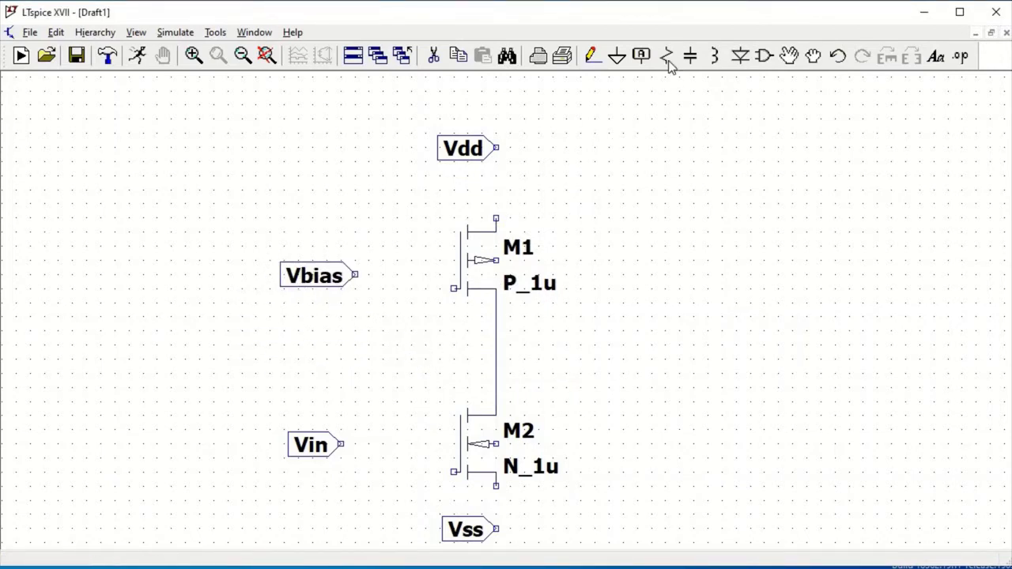
# Step: Add a net label Vout with port type Output to the right of the wire joining M1 and M2
pyautogui.click(641, 56)
pyautogui.write('Vout')
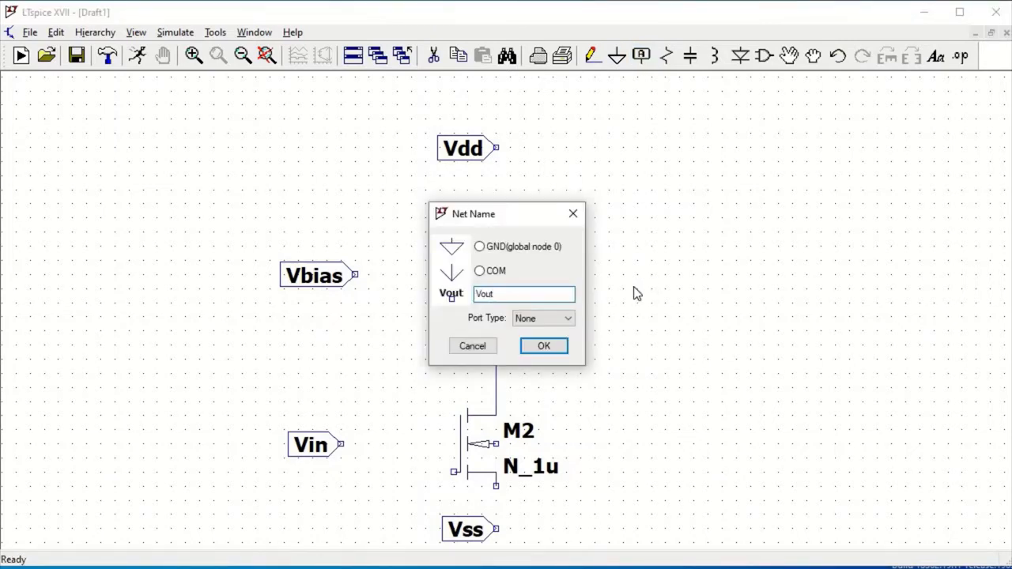
pyautogui.click(555, 319)
pyautogui.click(528, 353)
pyautogui.click(543, 346)
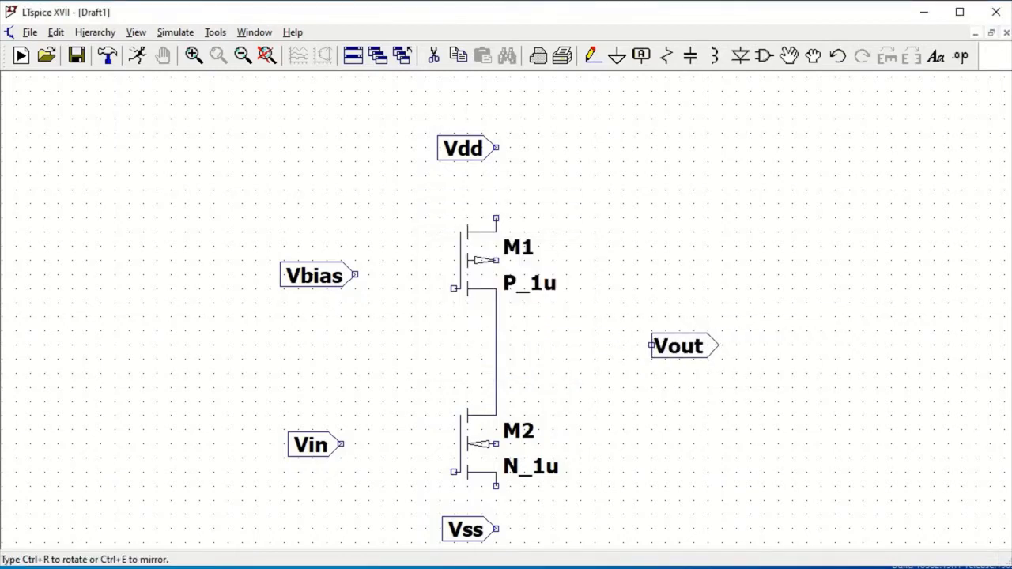
pyautogui.click(637, 359)
pyautogui.press('Escape')
# Step: Wire the Vdd port to M1's upper terminal and the Vbias port to M1's gate
pyautogui.click(590, 56)
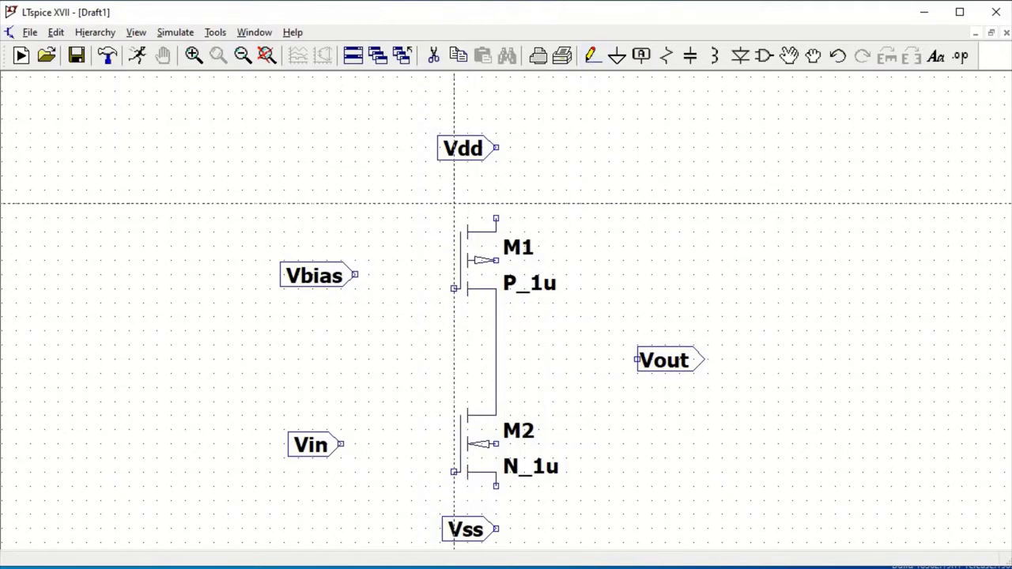
pyautogui.click(496, 147)
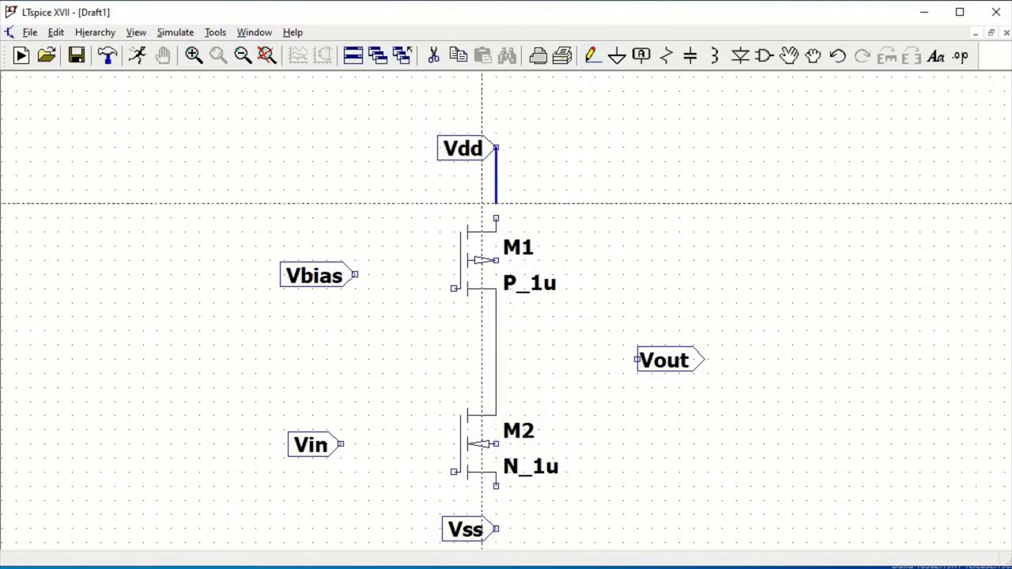
pyautogui.click(495, 218)
pyautogui.click(355, 274)
pyautogui.click(460, 288)
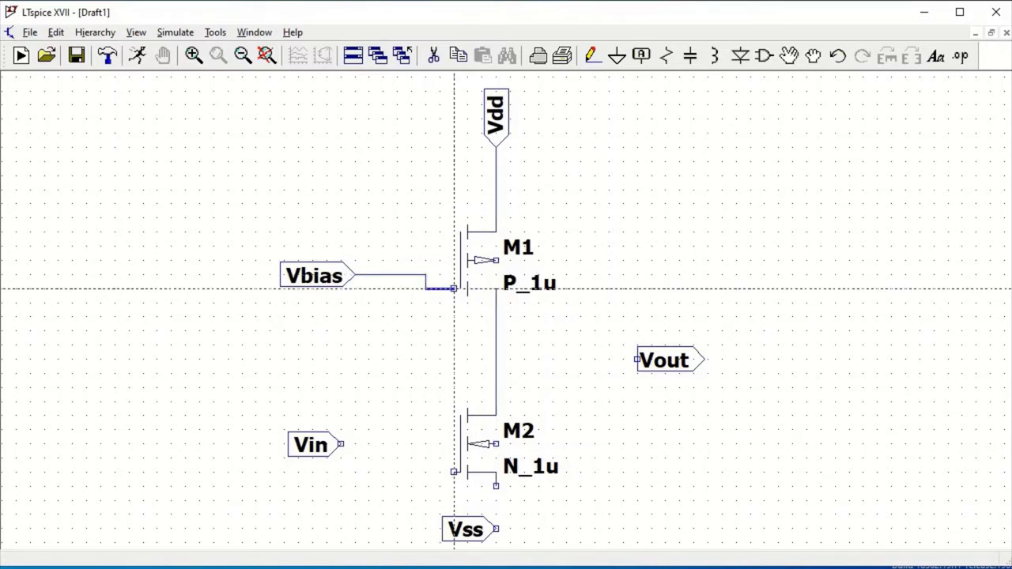
# Step: Wire the Vin port to M2's gate with a stepped wire
pyautogui.click(340, 443)
pyautogui.click(411, 444)
pyautogui.click(455, 472)
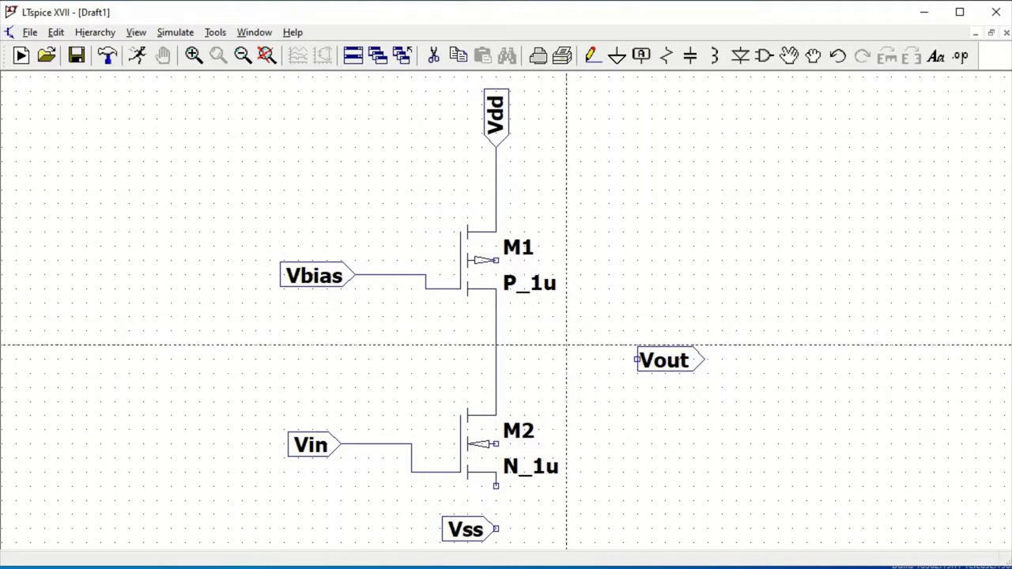
# Step: Wire M2's lower terminal to the Vss port and the Vout port to the wire between M1 and M2
pyautogui.click(496, 486)
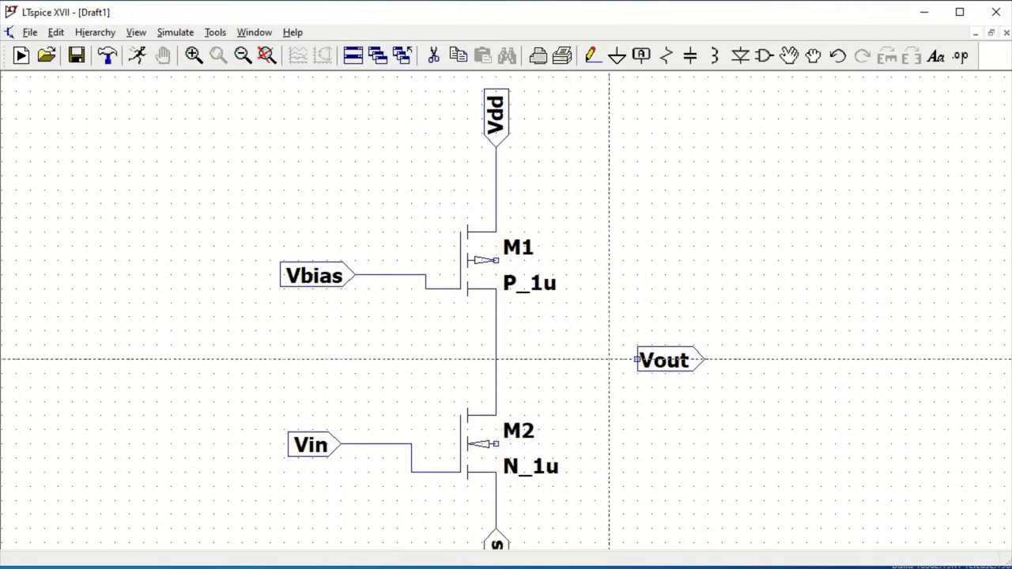
pyautogui.click(637, 360)
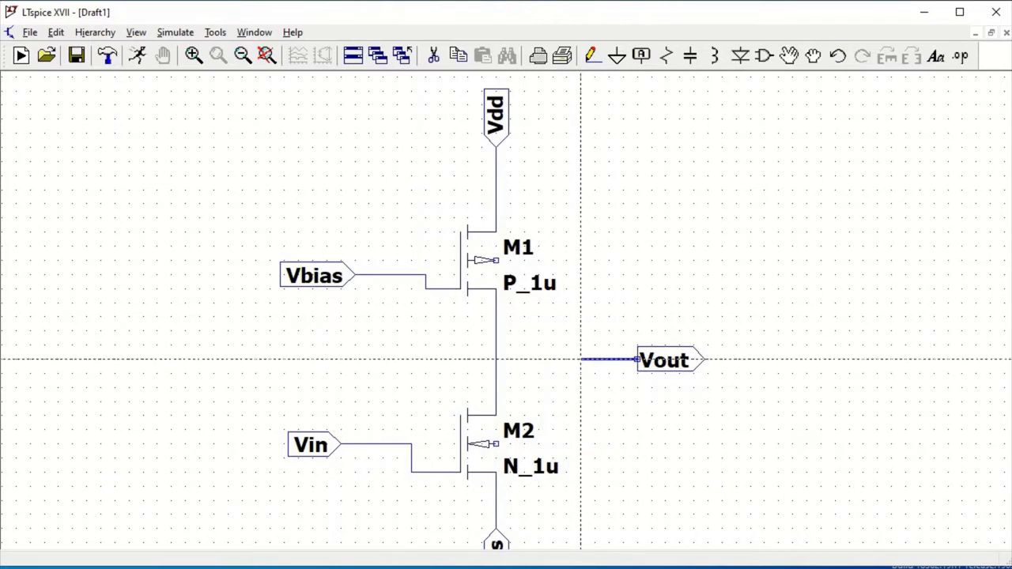
pyautogui.click(495, 360)
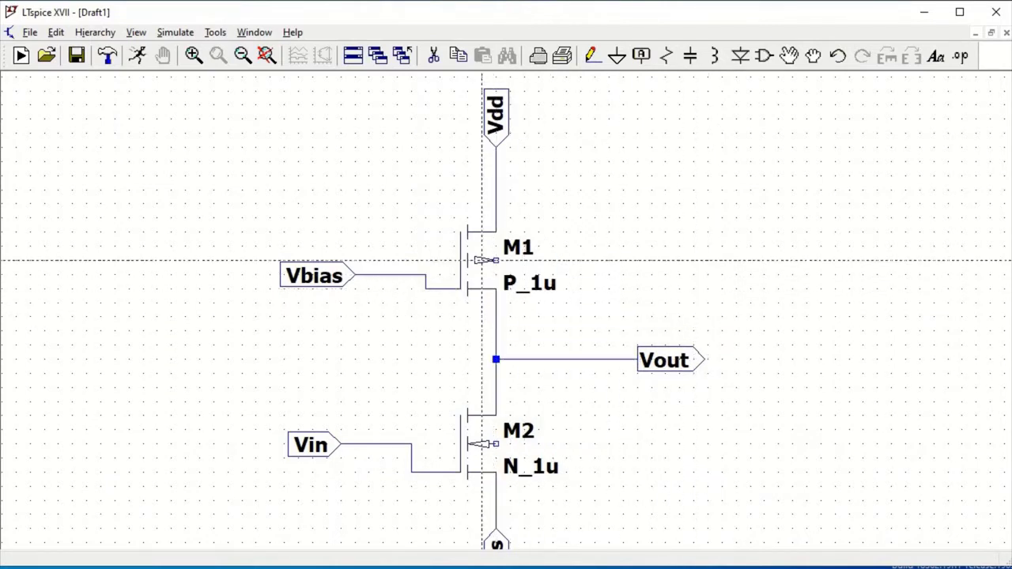
# Step: Wire M1's body terminal to the Vdd line and M2's body terminal to the Vss line, routing both around the right of the labels
pyautogui.click(496, 260)
pyautogui.click(594, 245)
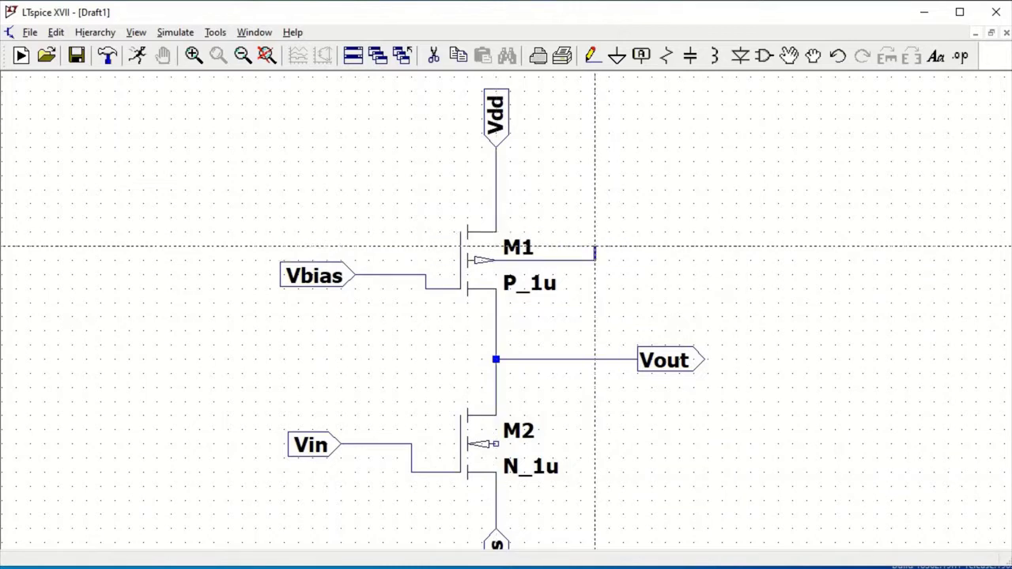
pyautogui.click(496, 175)
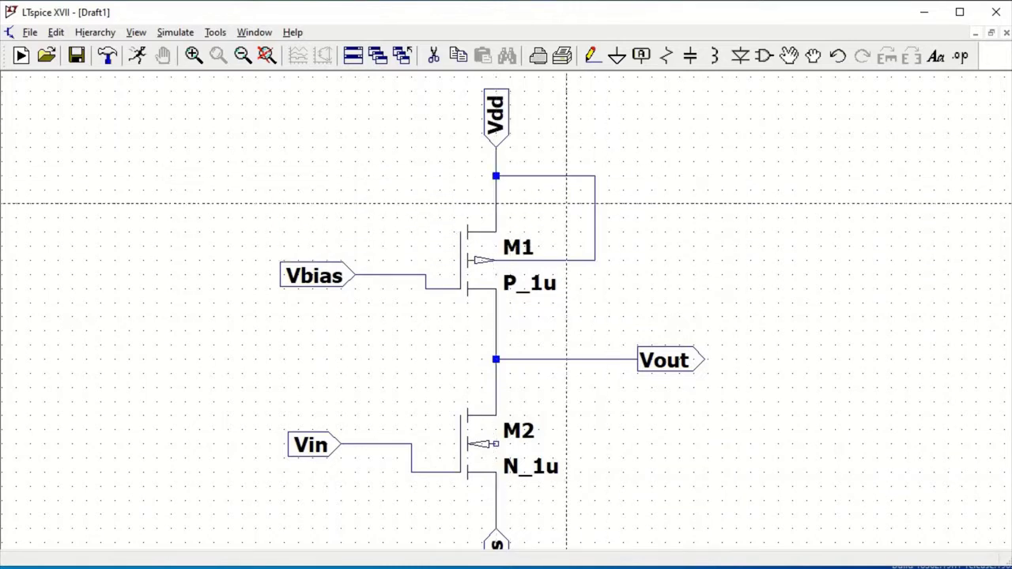
pyautogui.click(495, 443)
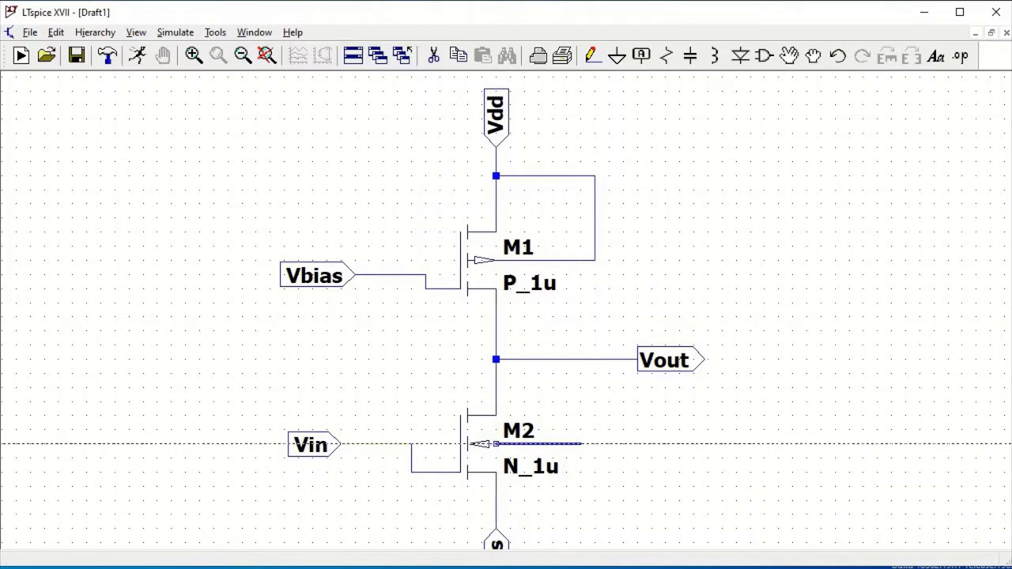
pyautogui.click(594, 443)
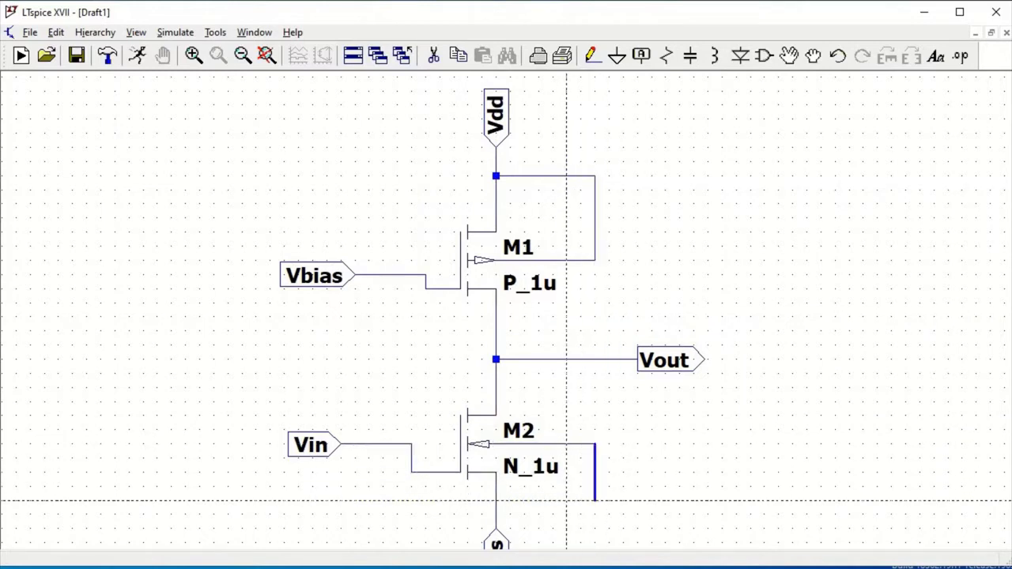
pyautogui.click(582, 499)
pyautogui.click(496, 500)
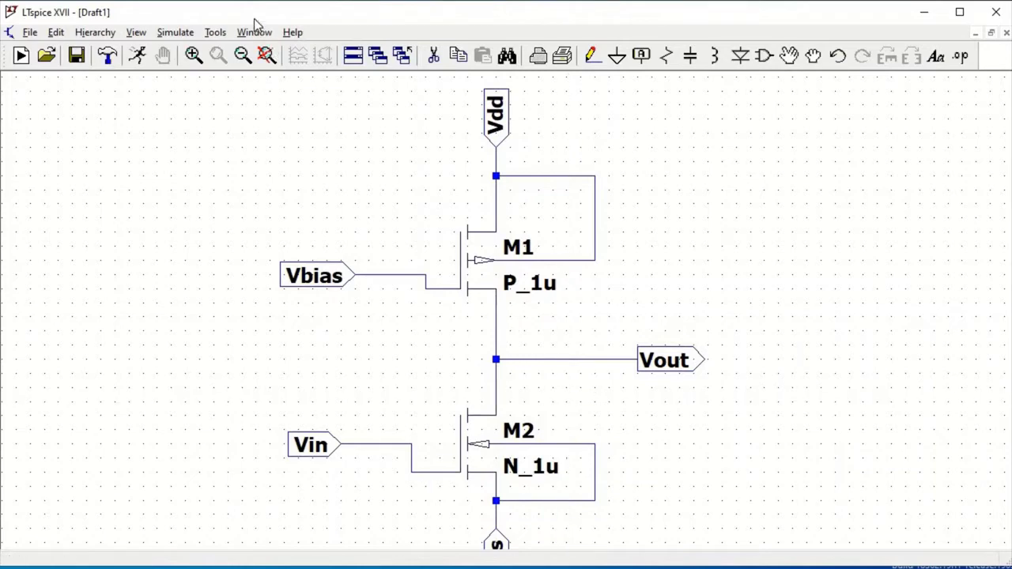
# Step: Add the SPICE directive ".include BSIM4_models.txt" below the Vss port
pyautogui.click(242, 56)
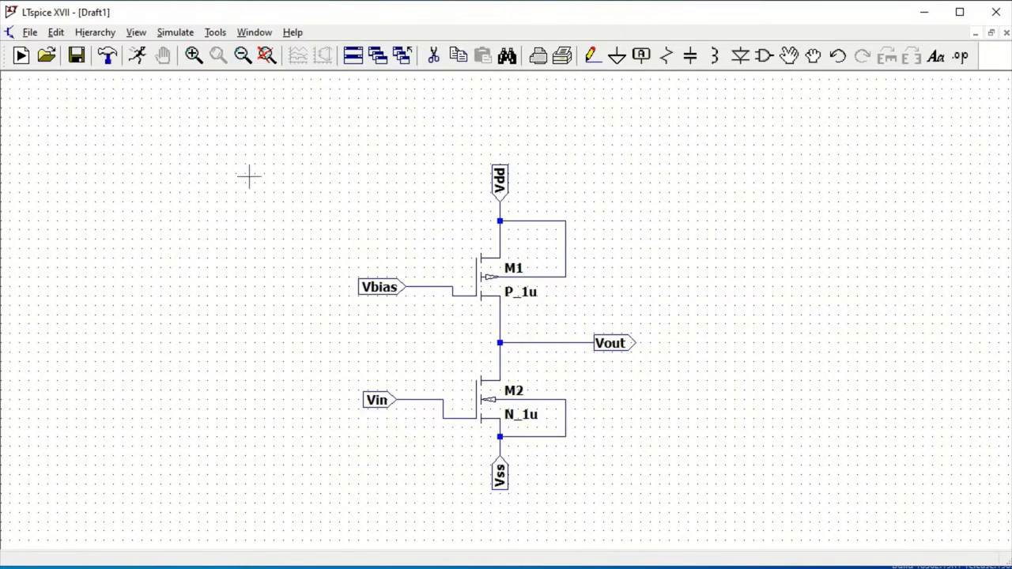
pyautogui.click(59, 34)
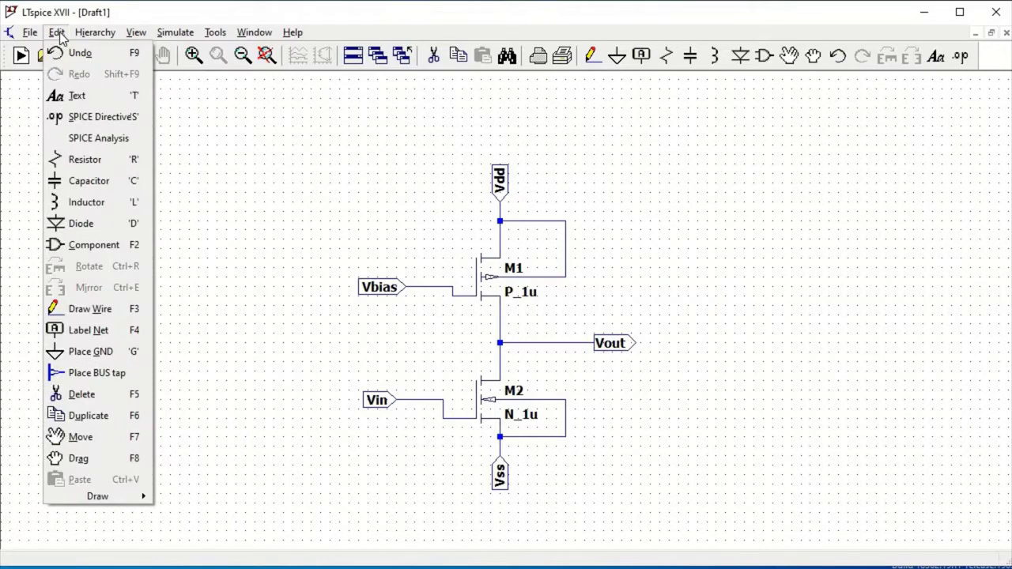
pyautogui.click(79, 117)
pyautogui.write('.include BSIM4_models.txt')
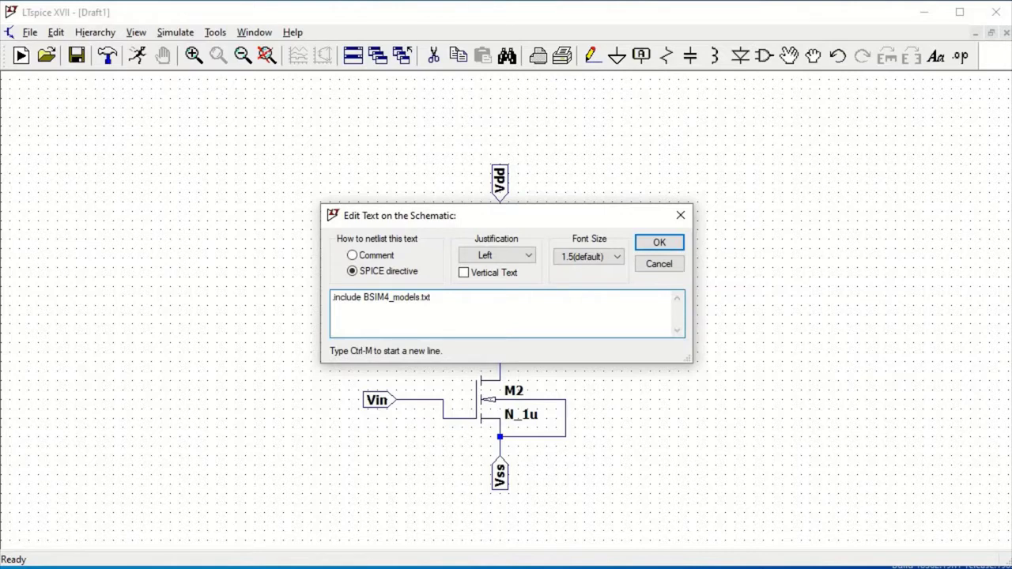
pyautogui.click(659, 242)
pyautogui.click(399, 508)
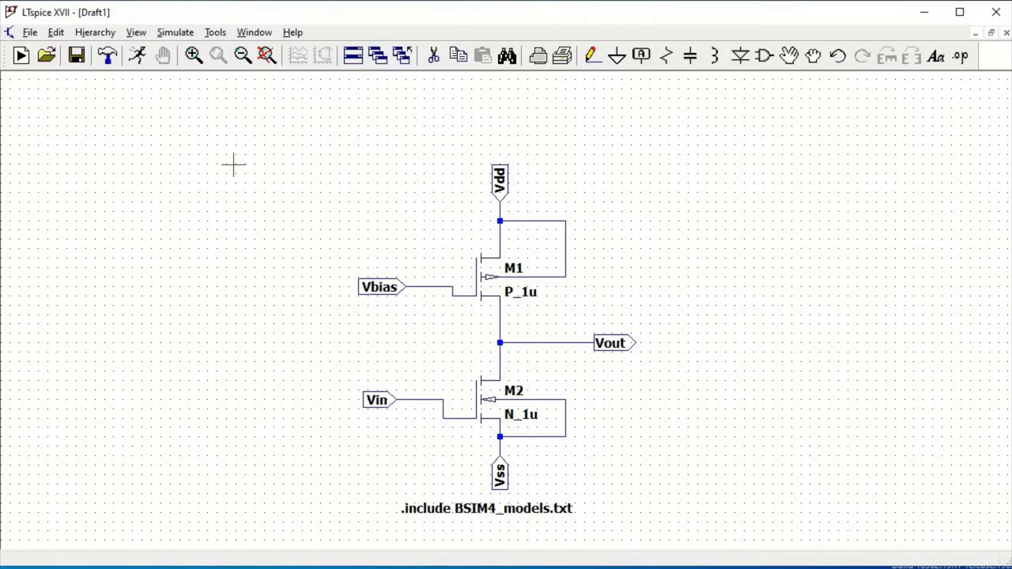
# Step: Save the schematic as CSA in the Common_source_amplifier folder inside Documents, LTspiceXVII, Mycircuits
pyautogui.click(30, 33)
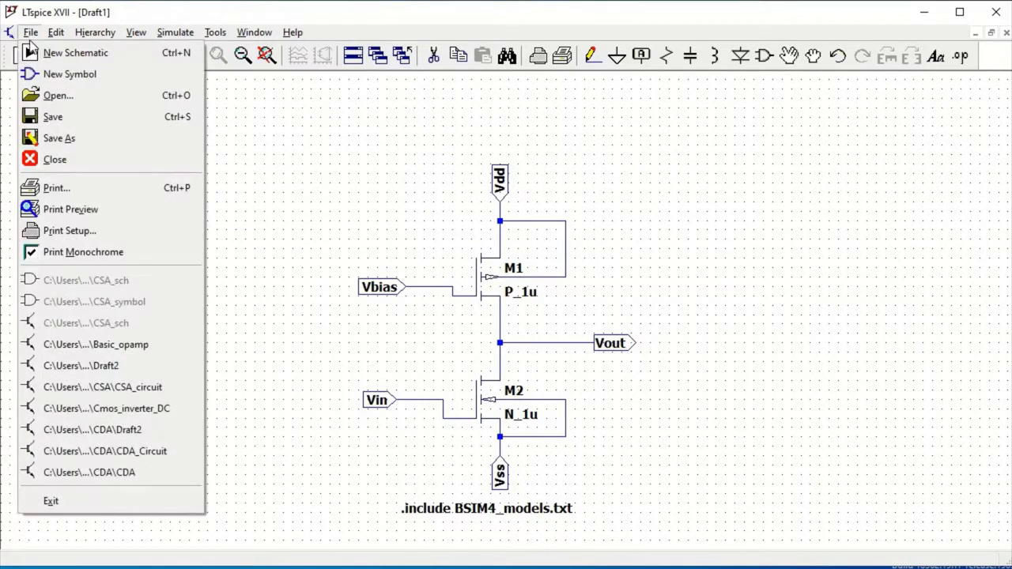
pyautogui.click(67, 139)
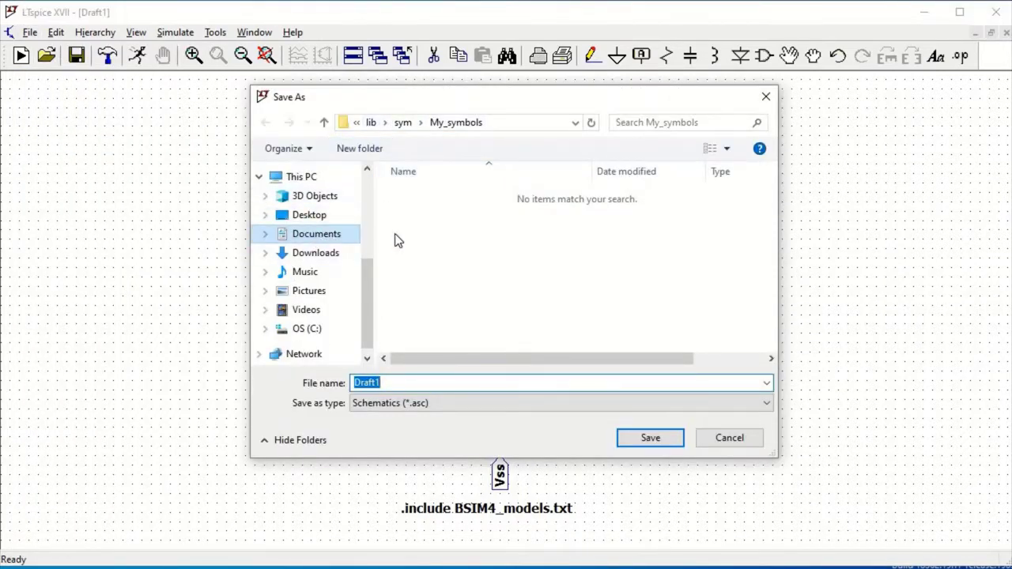
pyautogui.doubleClick(424, 197)
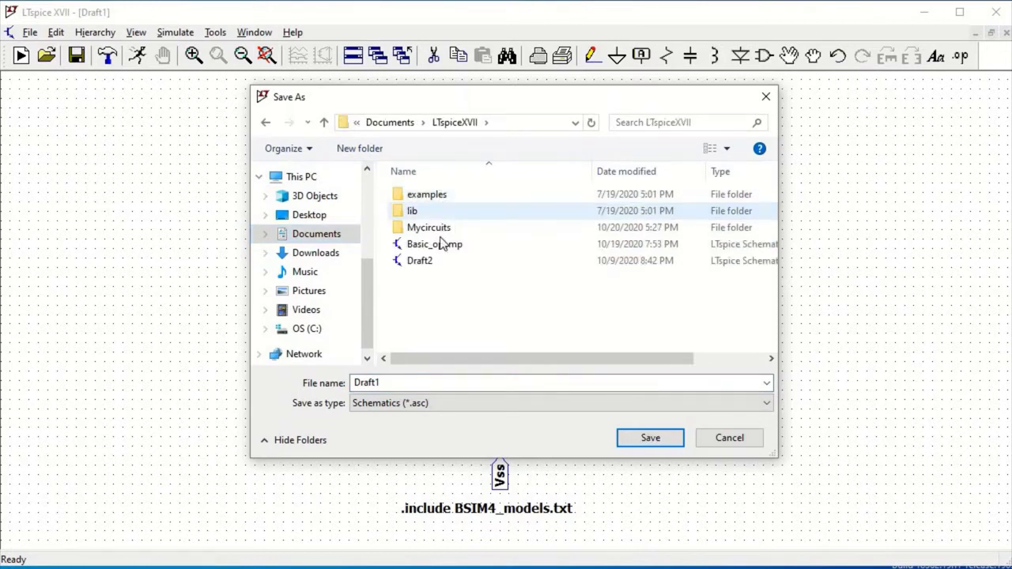
pyautogui.doubleClick(429, 228)
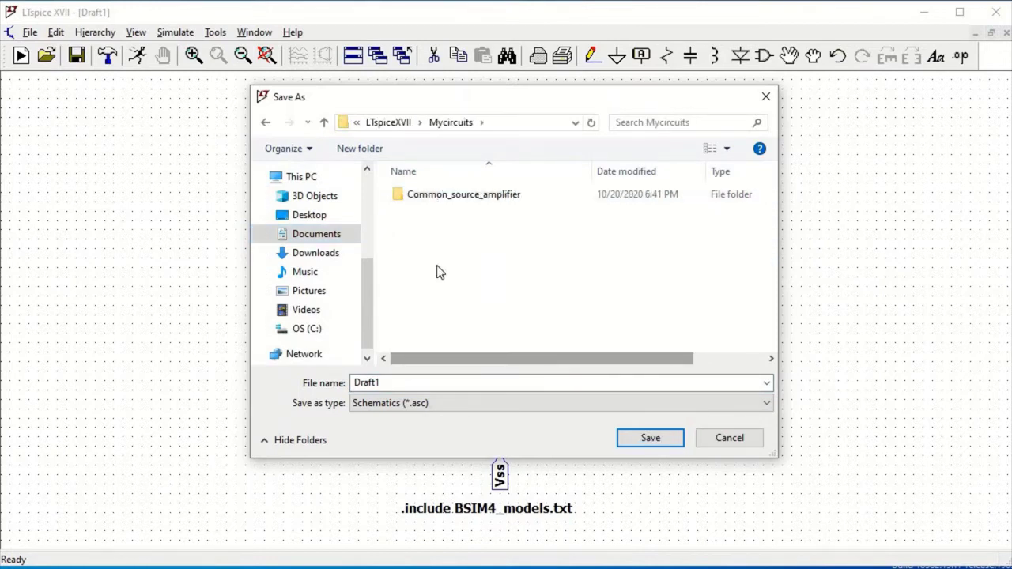
pyautogui.doubleClick(449, 198)
pyautogui.doubleClick(397, 382)
pyautogui.write('CSA')
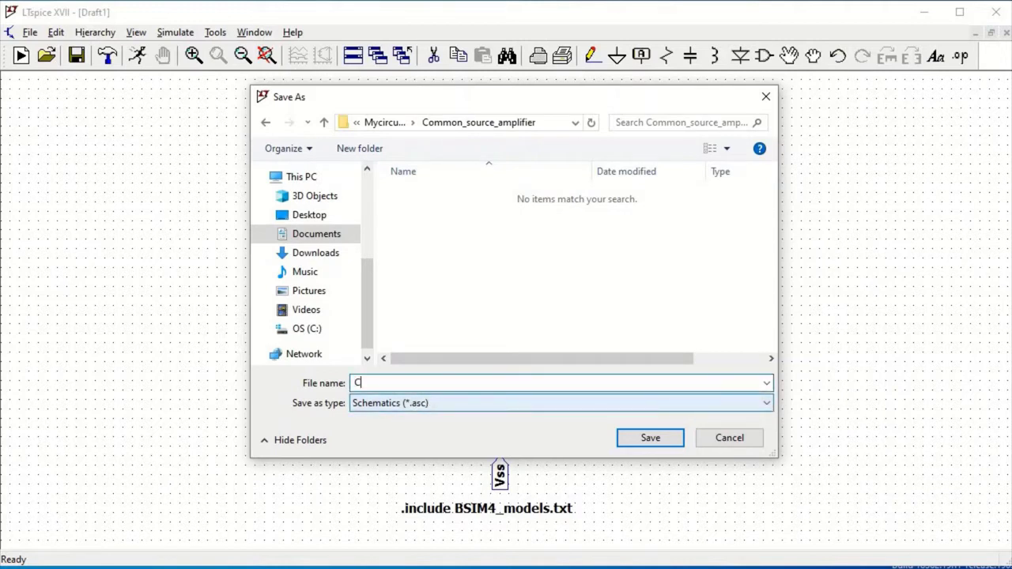
pyautogui.click(648, 439)
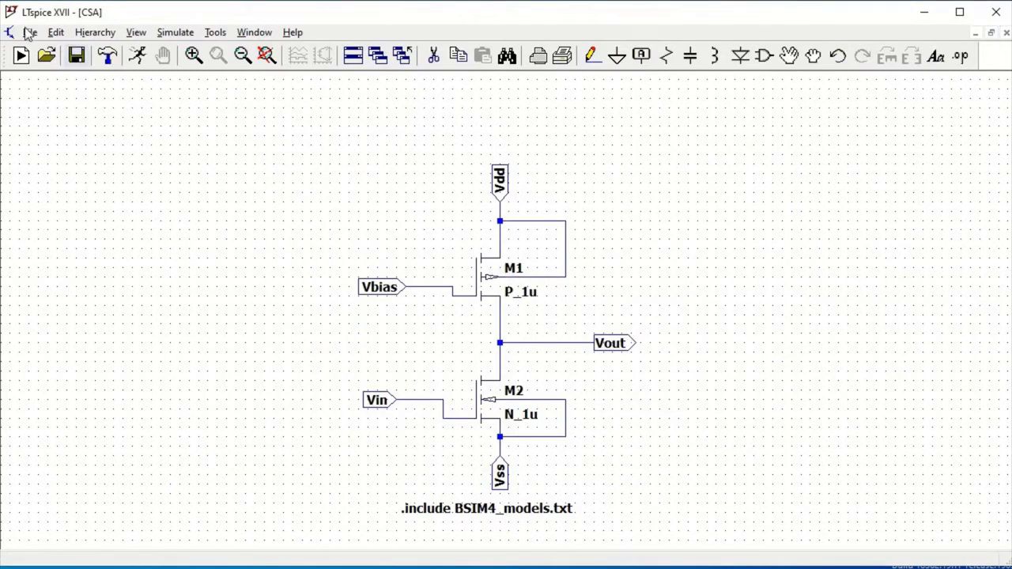
# Step: Create a new symbol for the CSA sheet and draw a rectangular body about 11 by 6 grid squares around the origin
pyautogui.click(94, 33)
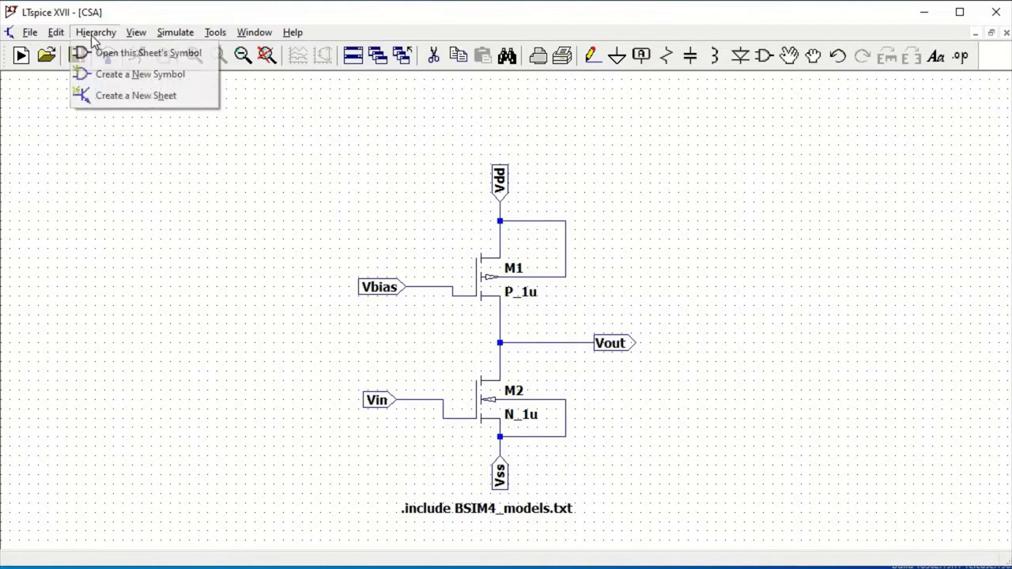
pyautogui.click(117, 75)
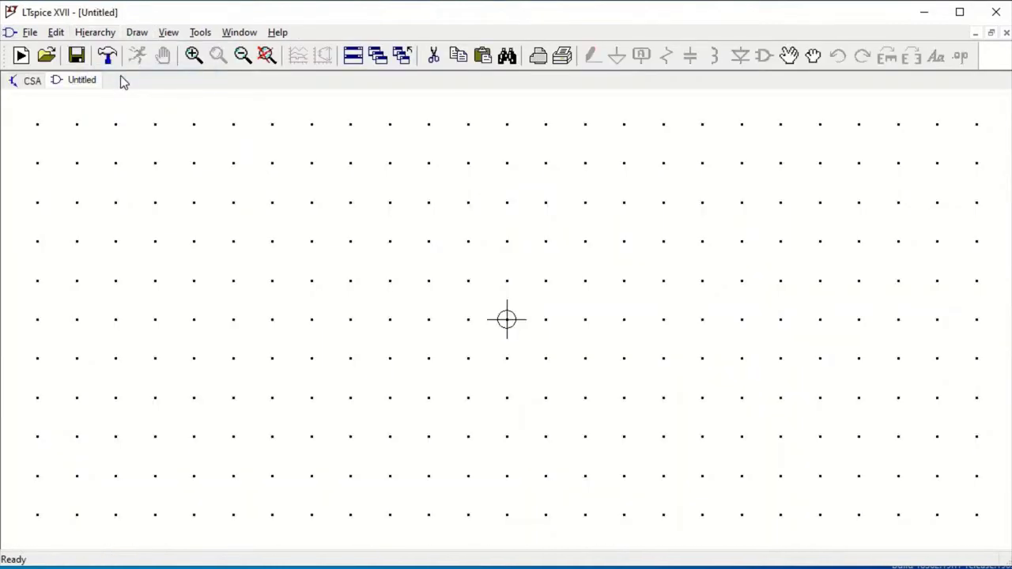
pyautogui.click(140, 33)
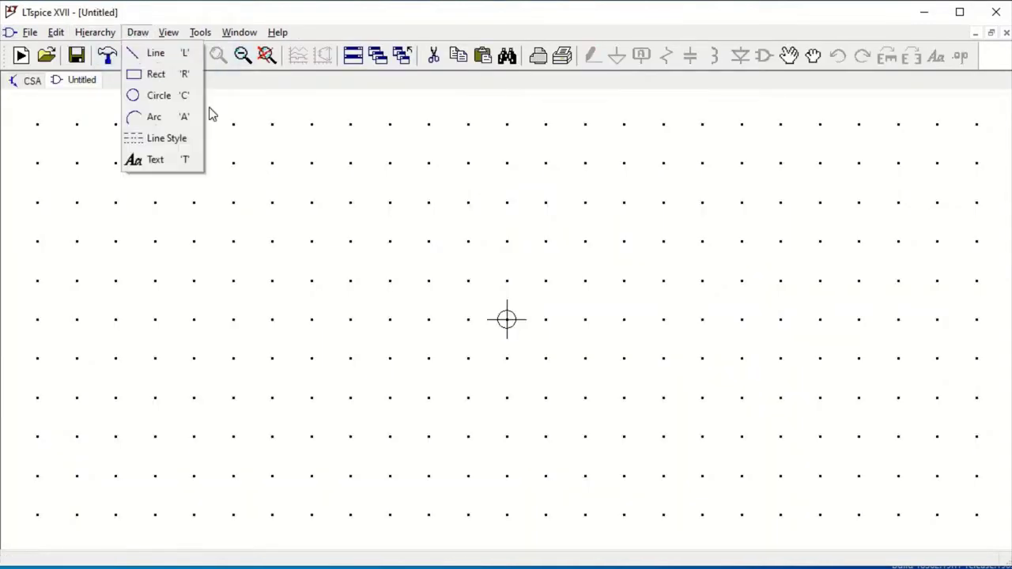
pyautogui.click(162, 74)
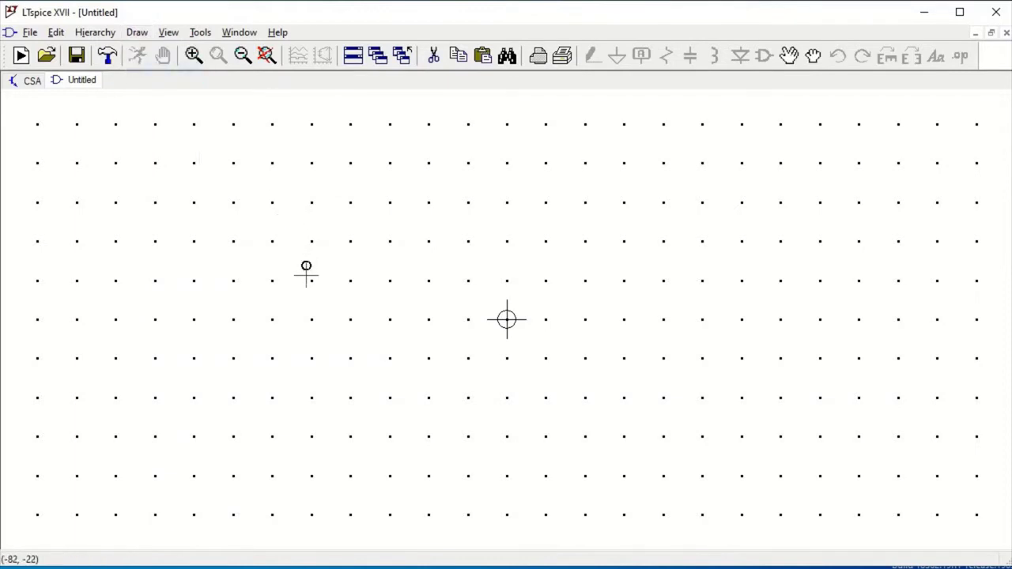
pyautogui.moveTo(311, 241); pyautogui.dragTo(364, 273)
pyautogui.moveTo(565, 348); pyautogui.dragTo(741, 476)
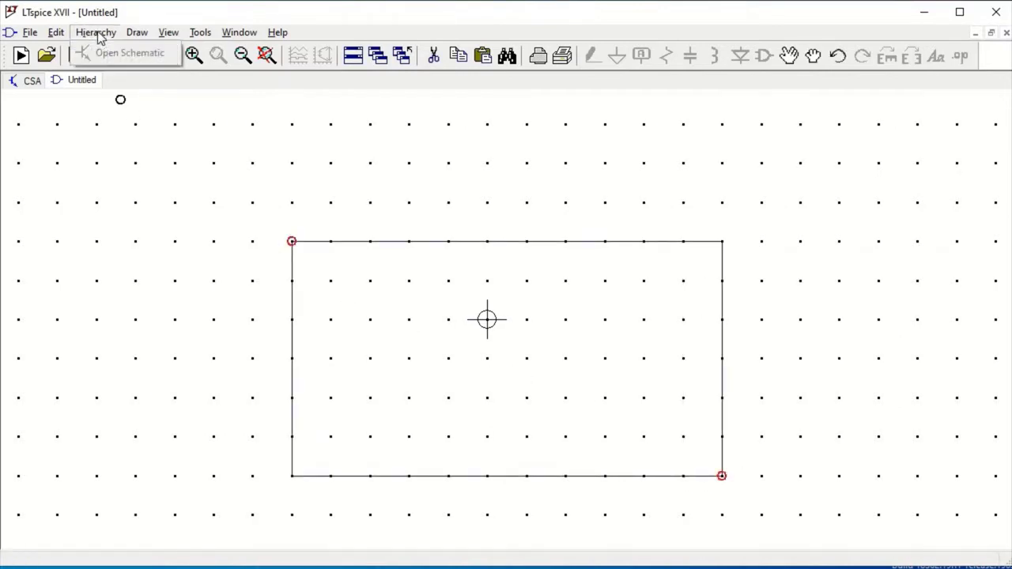
# Step: Add a pin labelled Vbias with TOP label justification, placed outside the rectangle near its upper left side
pyautogui.click(56, 32)
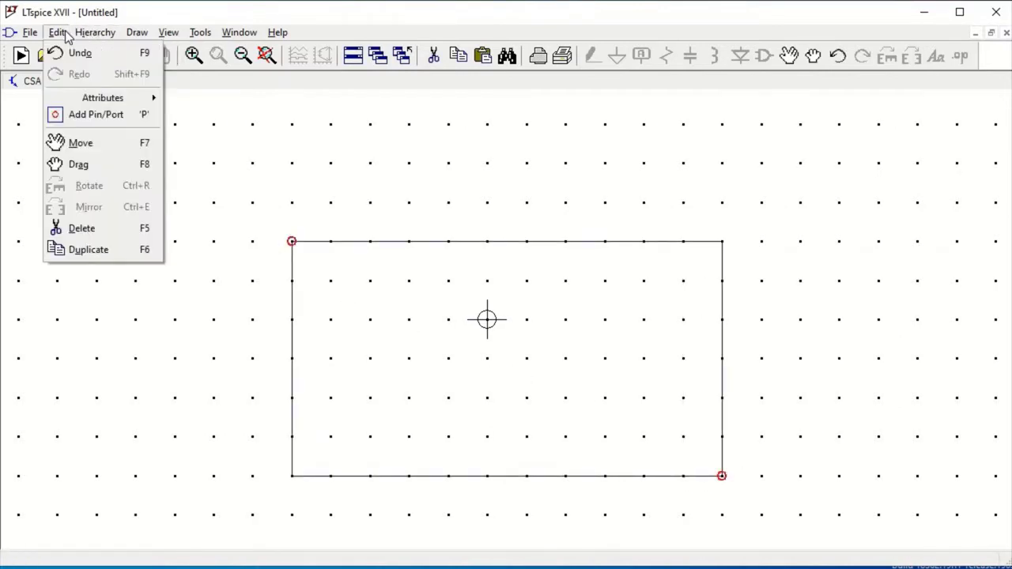
pyautogui.click(86, 116)
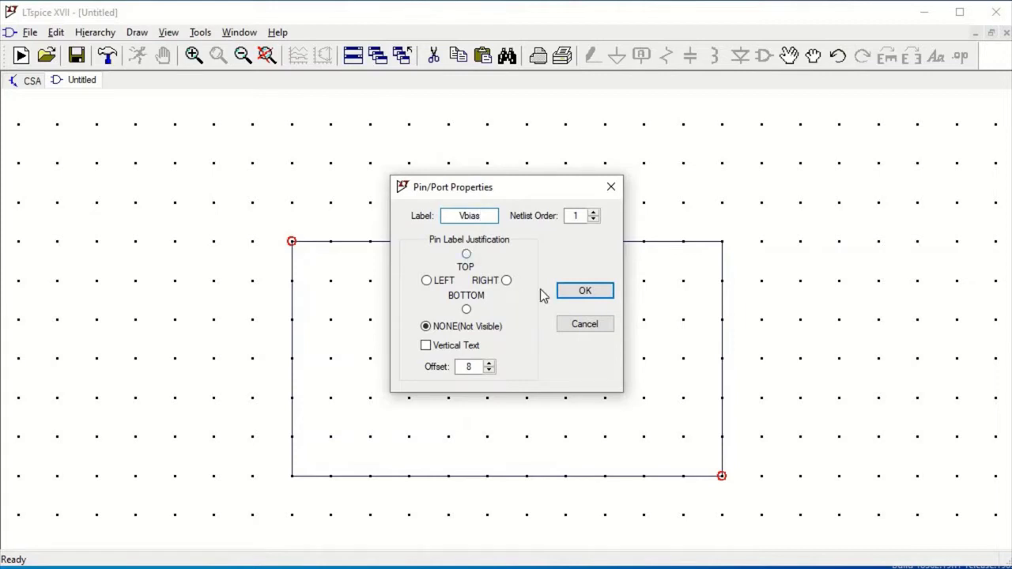
pyautogui.click(584, 291)
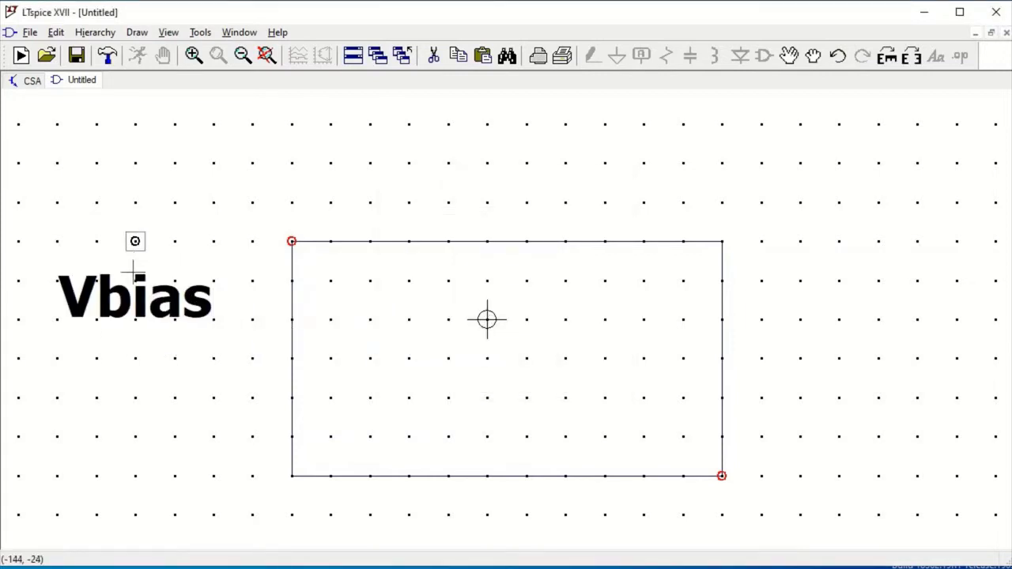
pyautogui.click(135, 279)
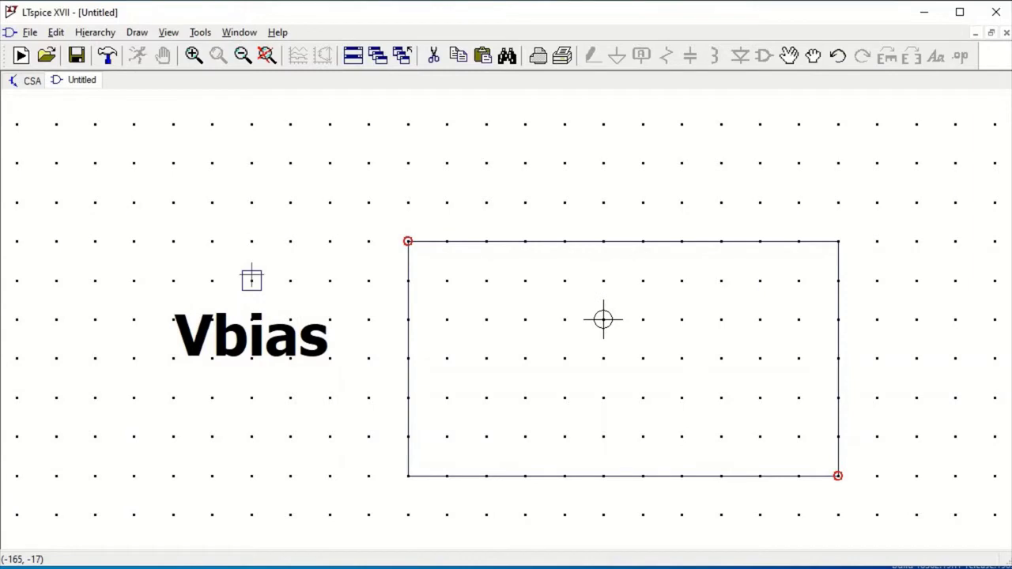
# Step: Add a pin labelled Vin with TOP label justification, four grid squares directly below the Vbias pin
pyautogui.click(57, 33)
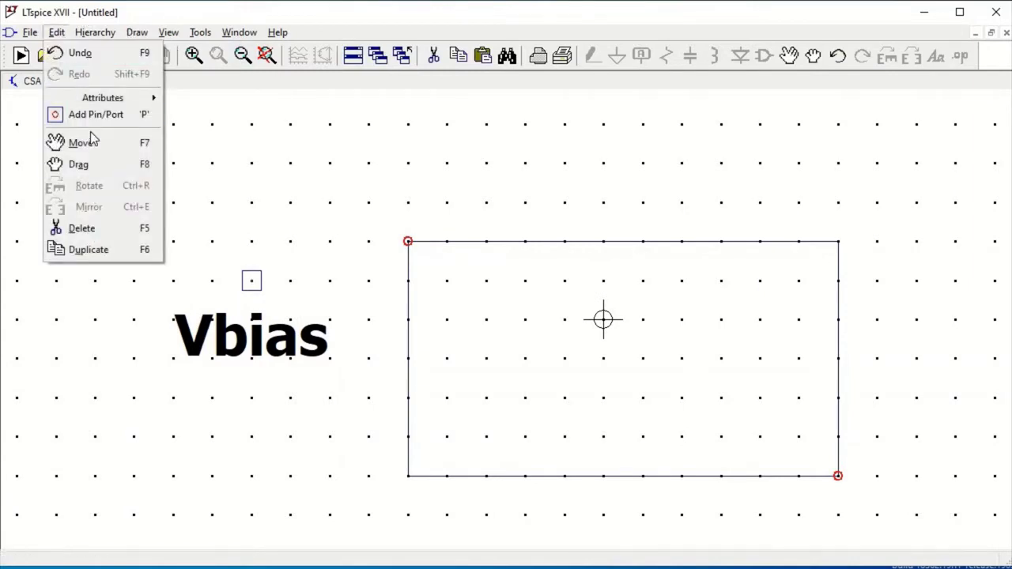
pyautogui.click(96, 114)
pyautogui.write('Vin')
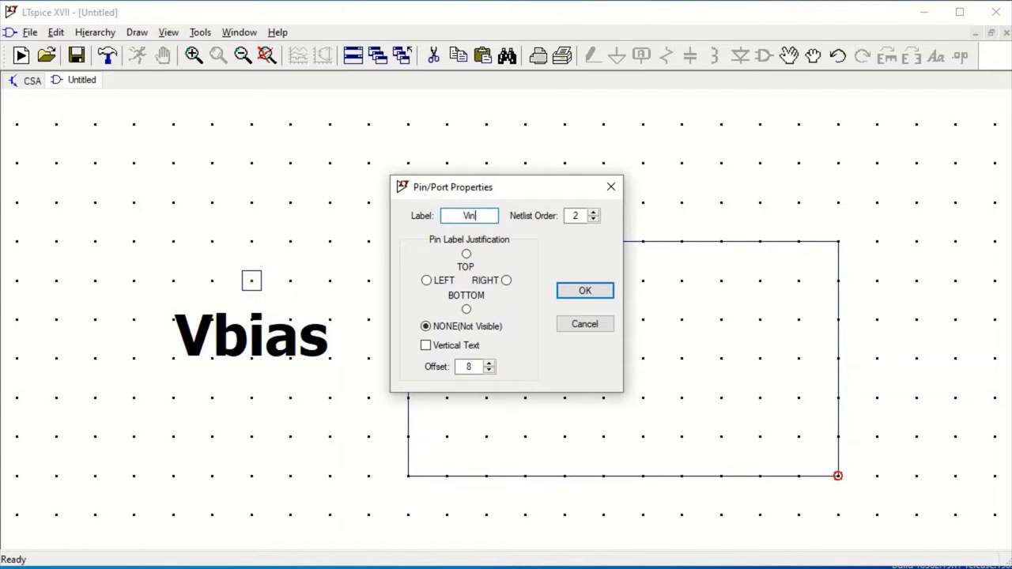
pyautogui.click(592, 294)
pyautogui.click(249, 435)
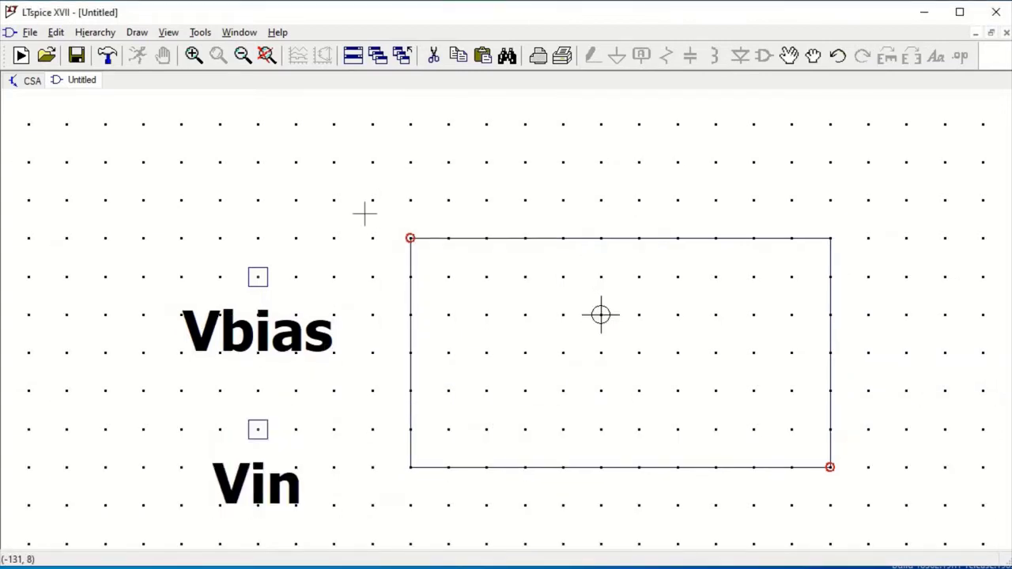
pyautogui.click(55, 32)
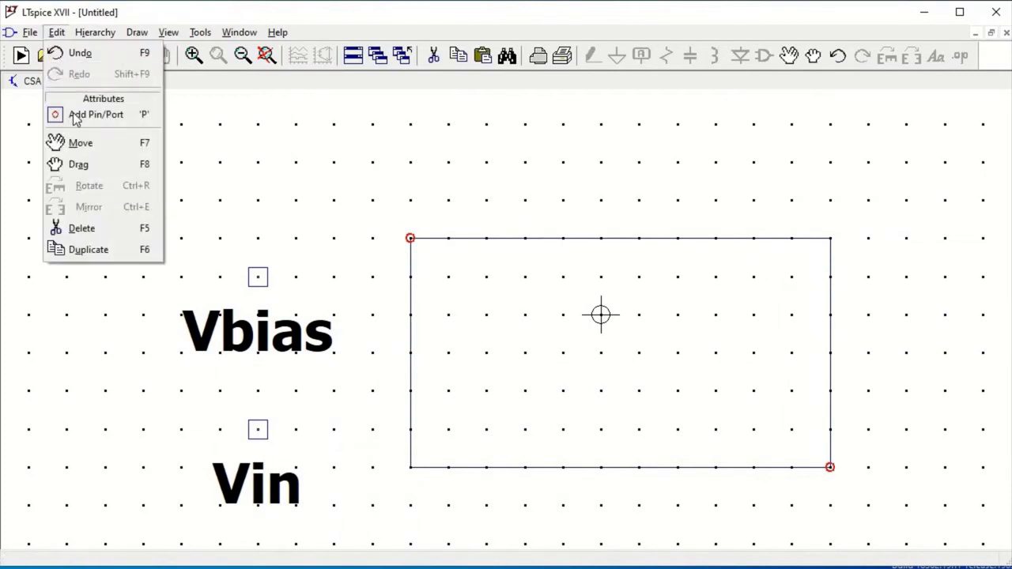
pyautogui.click(91, 113)
pyautogui.write('Vout')
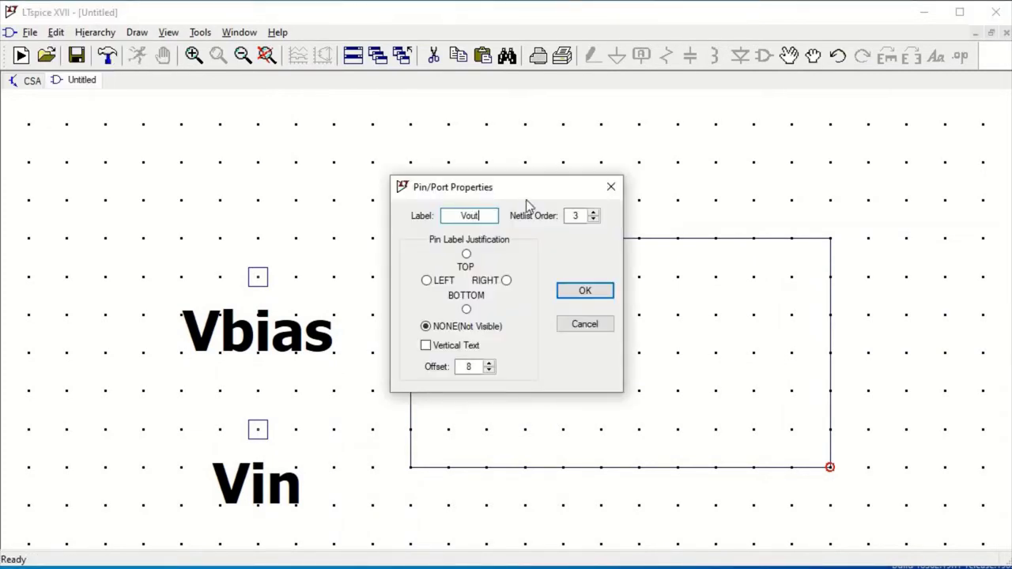
pyautogui.click(585, 290)
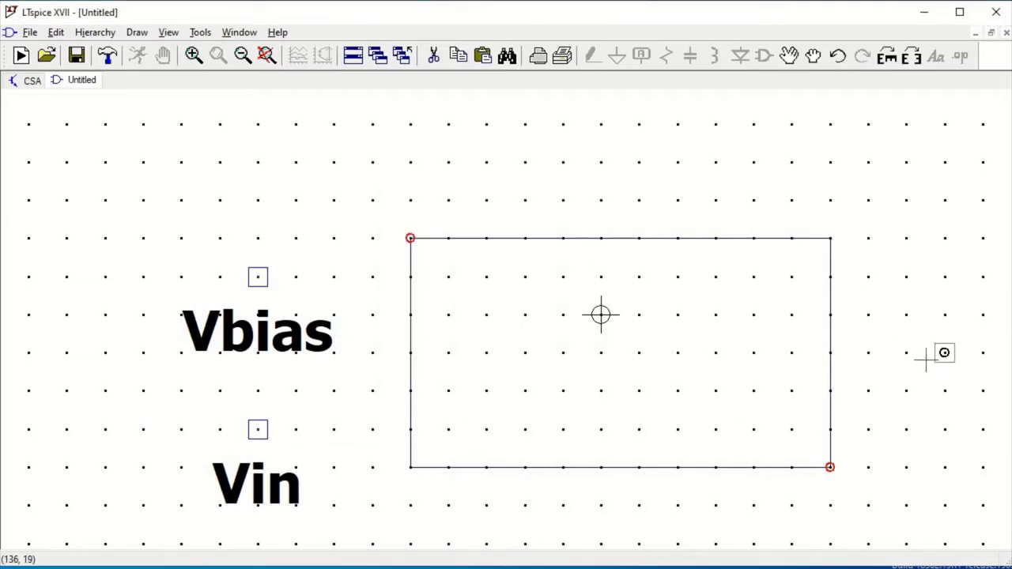
# Step: Add a pin labelled Vout with TOP label justification, placed three grid squares to the right of the rectangle
pyautogui.click(56, 32)
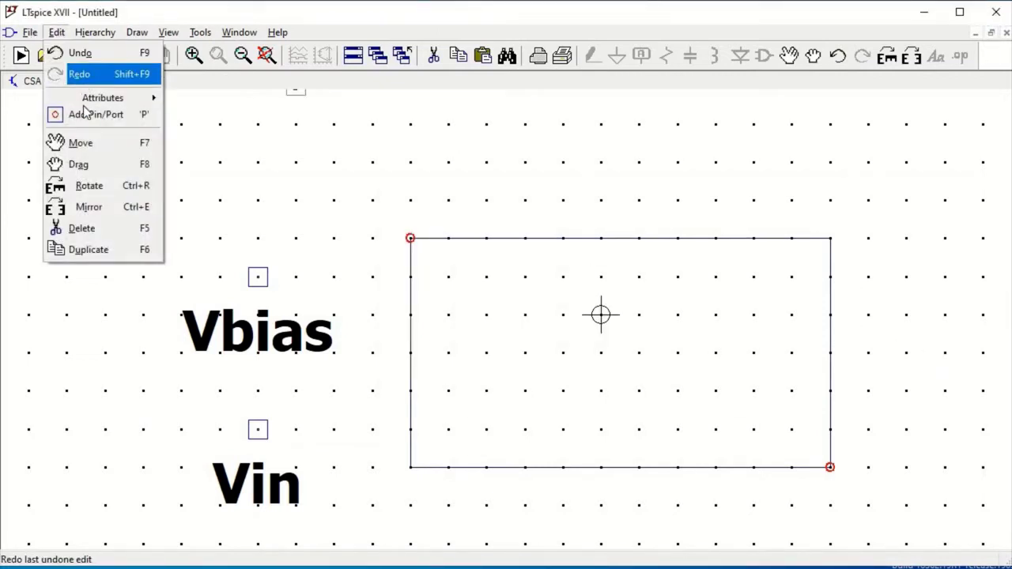
pyautogui.press('Return')
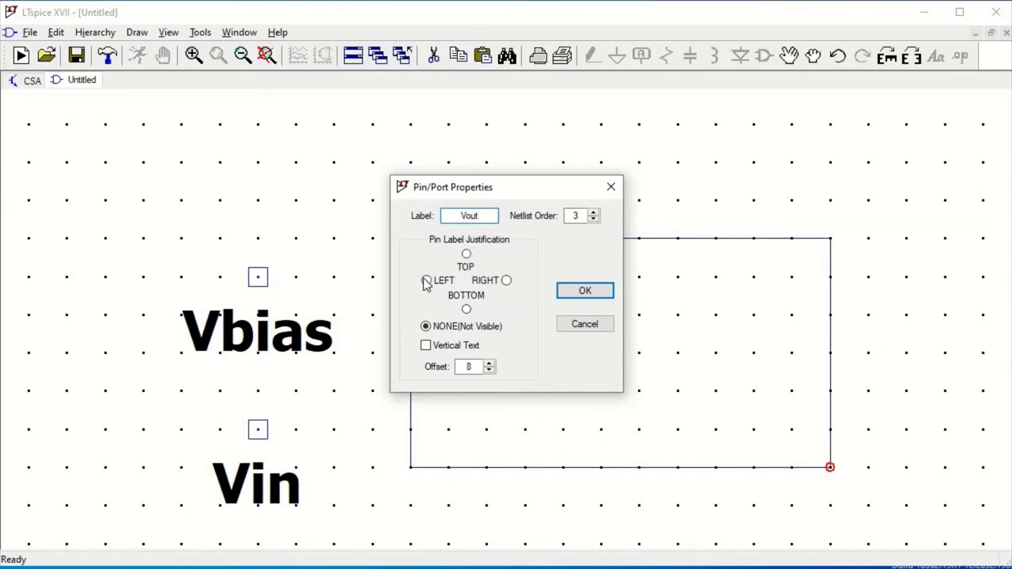
pyautogui.click(465, 256)
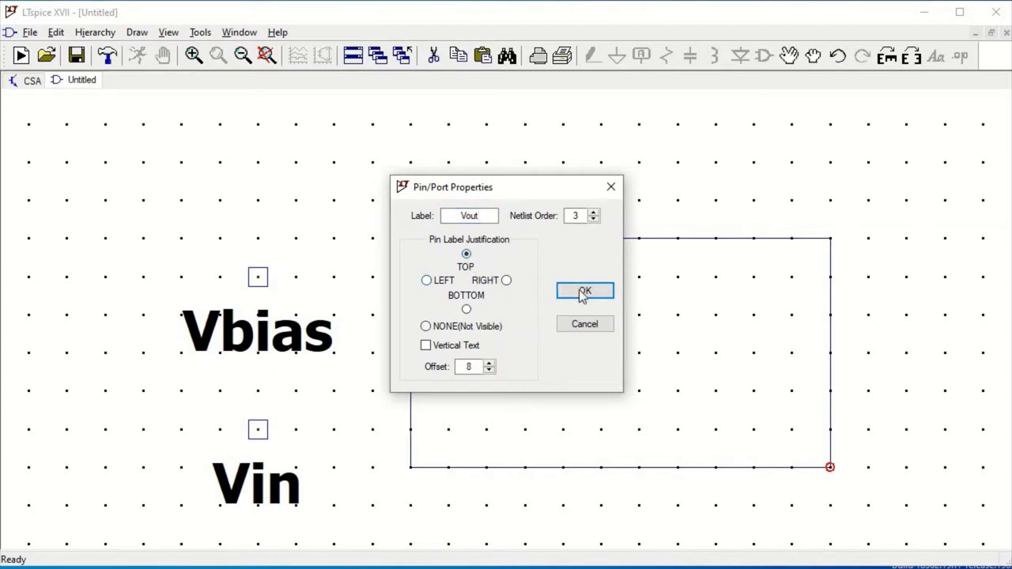
pyautogui.click(585, 291)
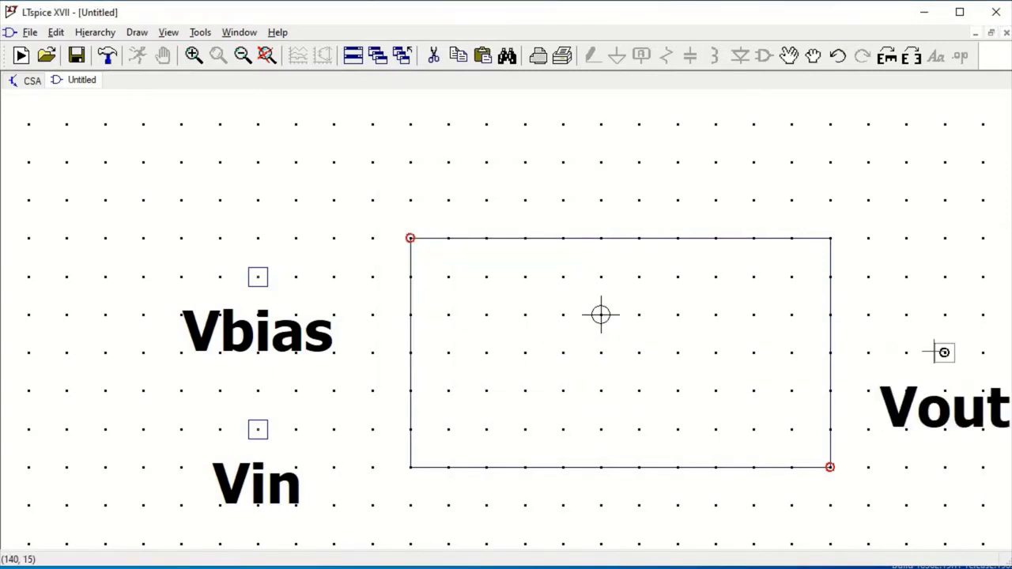
pyautogui.click(944, 352)
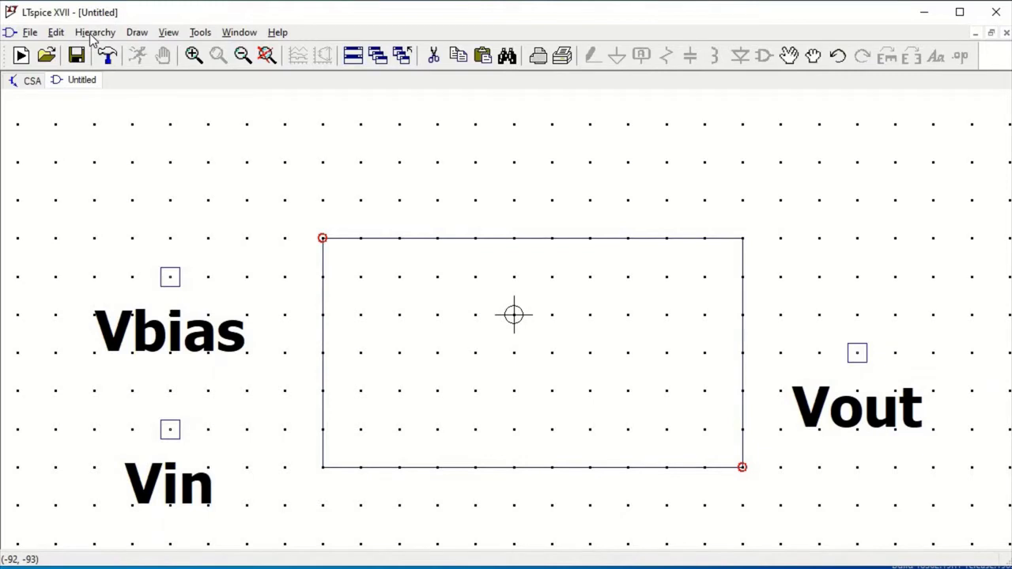
# Step: Add a pin labelled Vdd with LEFT label justification, placed two grid squares above the rectangle and in line with the origin
pyautogui.click(55, 32)
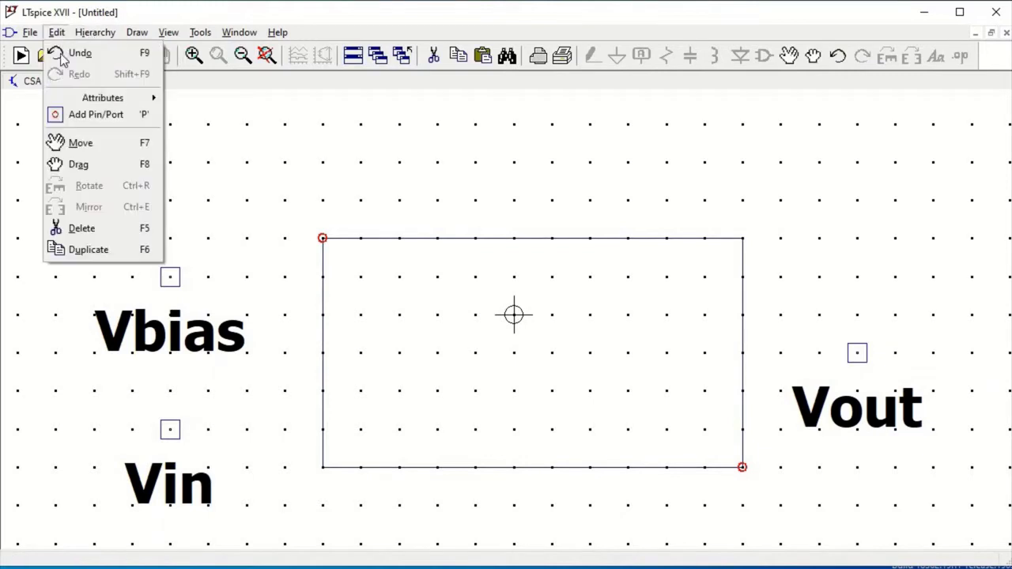
pyautogui.click(85, 119)
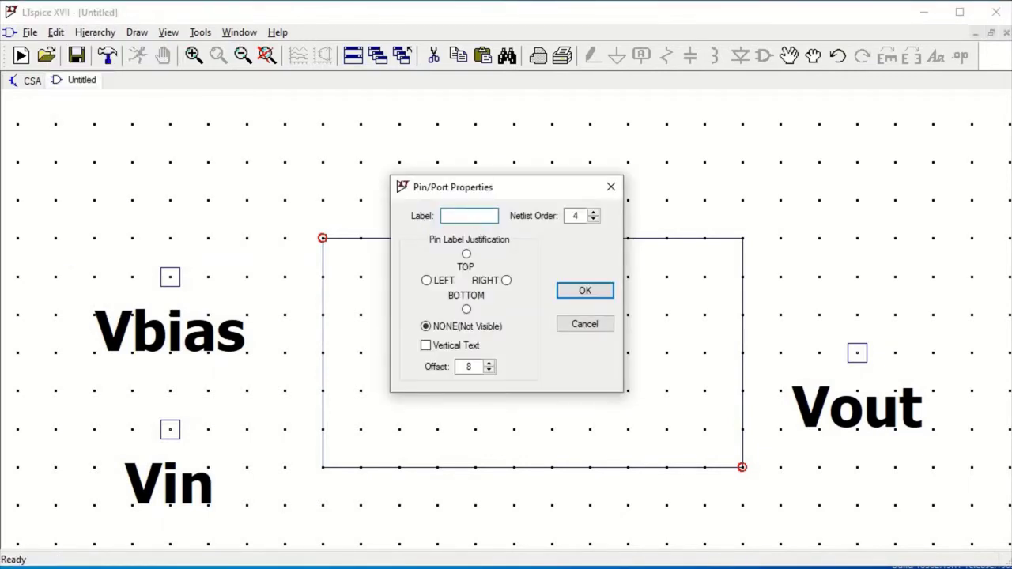
pyautogui.click(427, 281)
pyautogui.click(585, 291)
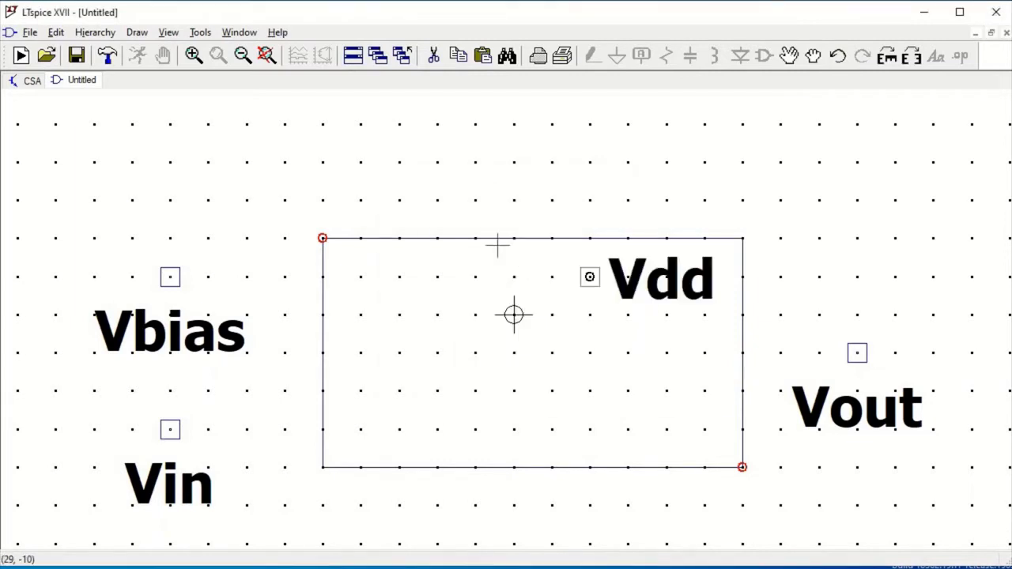
pyautogui.click(510, 174)
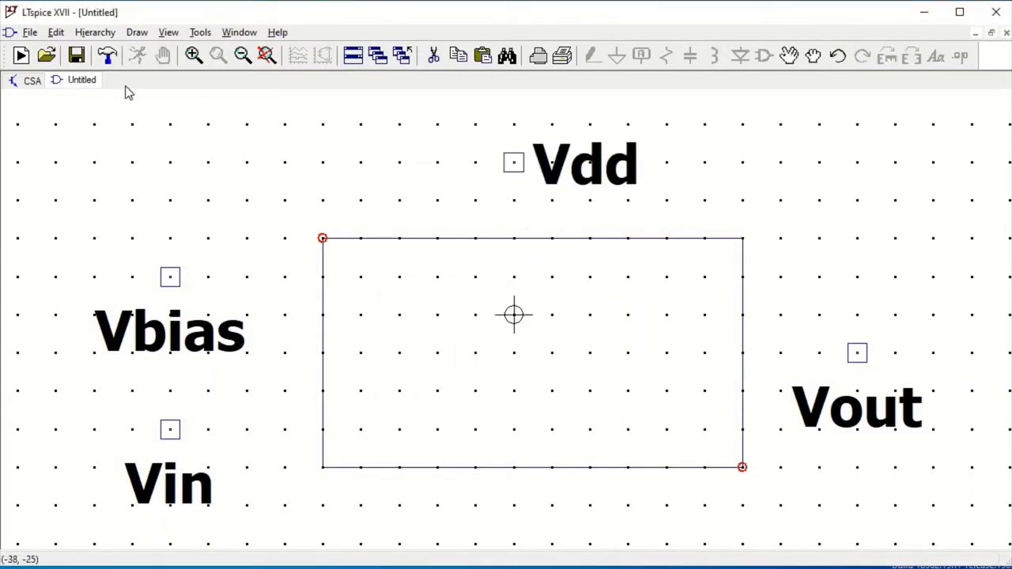
# Step: Add a pin labelled Vss with LEFT label justification, placed two grid squares below the rectangle and in line with the Vdd pin
pyautogui.click(58, 34)
pyautogui.click(91, 114)
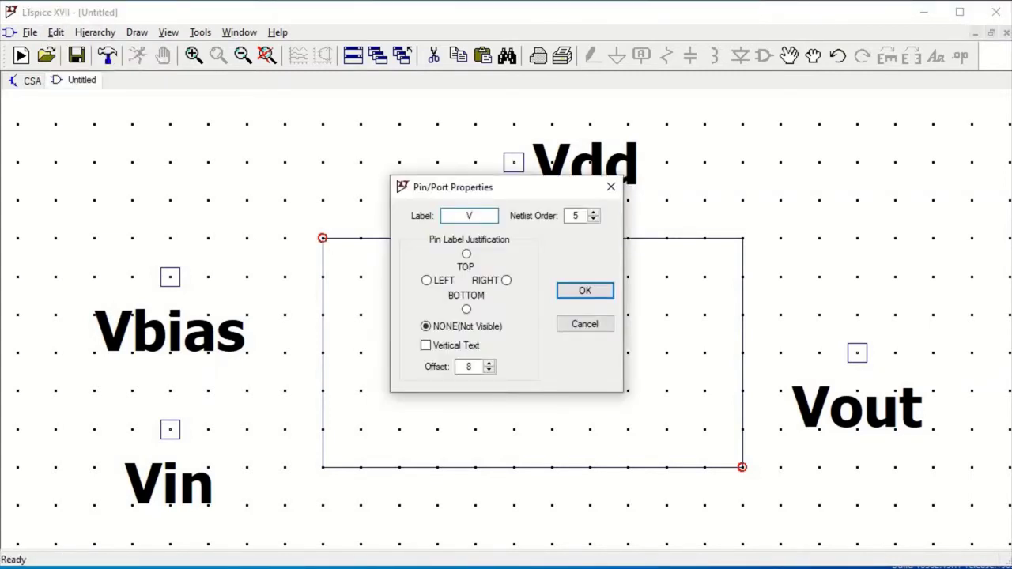
pyautogui.click(426, 282)
pyautogui.click(583, 291)
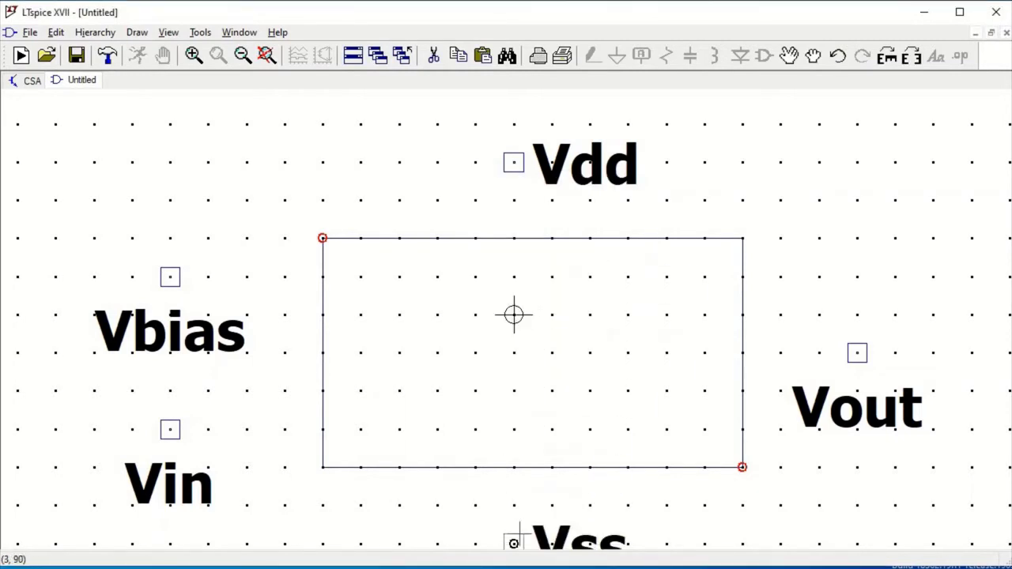
pyautogui.click(514, 543)
pyautogui.press('space')
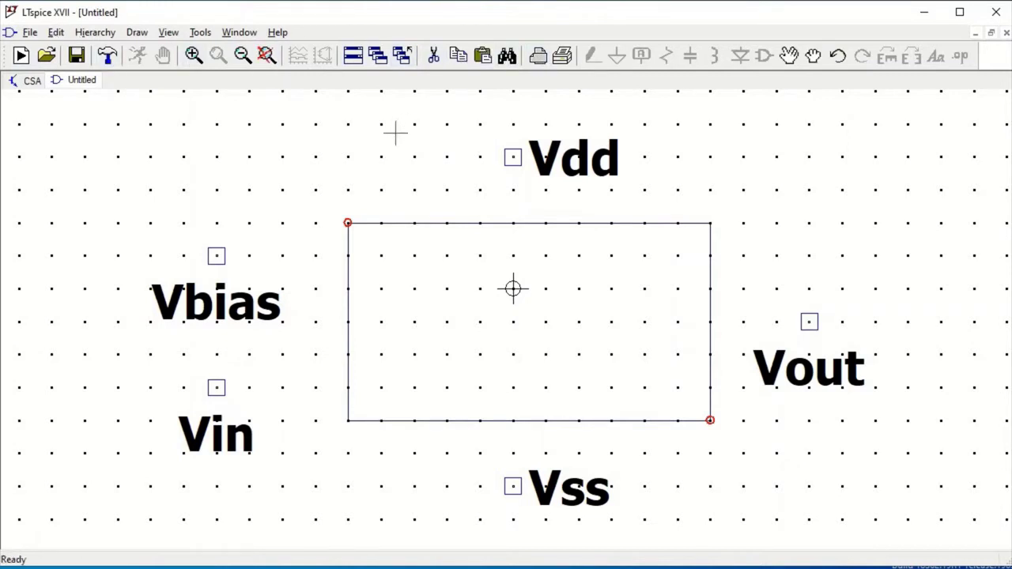
# Step: Draw a horizontal line from the Vbias pin to the rectangle's left edge
pyautogui.click(136, 32)
pyautogui.click(149, 50)
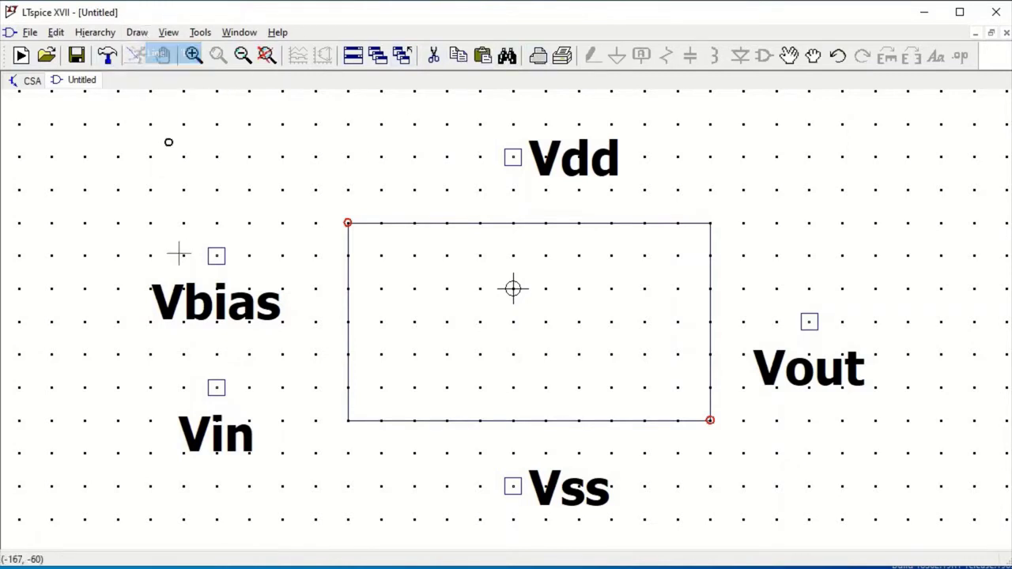
pyautogui.click(216, 255)
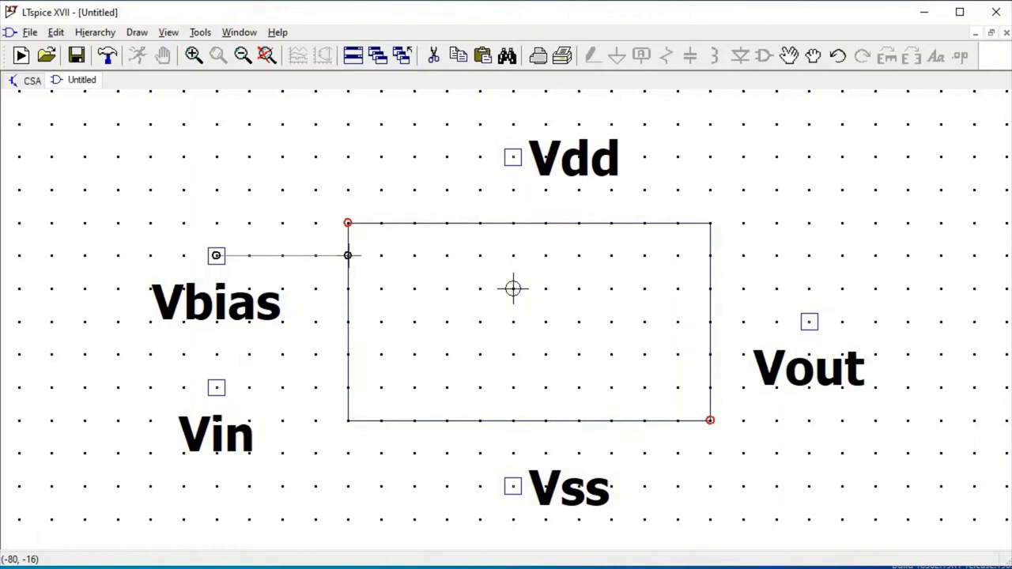
pyautogui.click(348, 255)
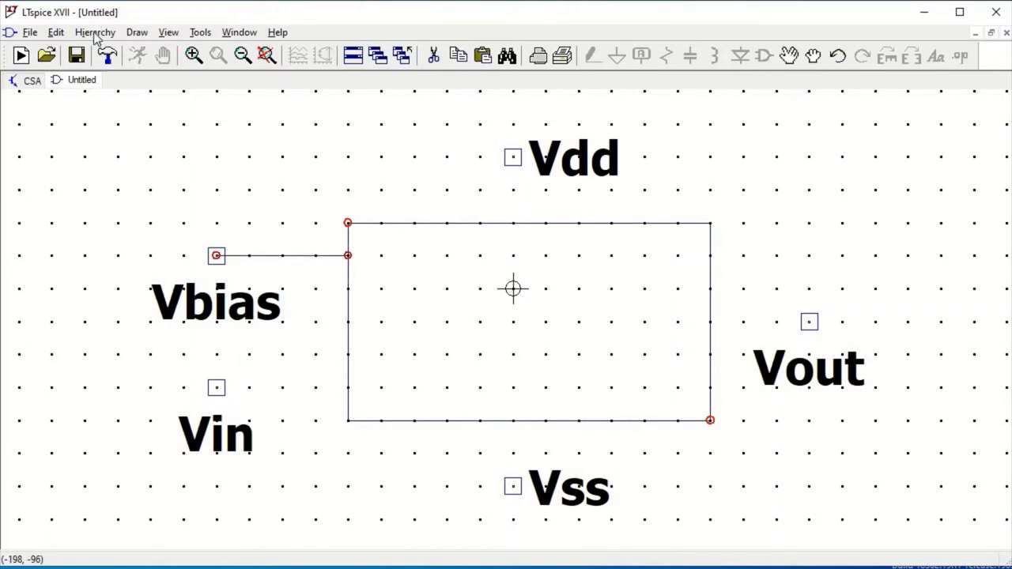
# Step: Draw a horizontal line from the Vin pin to the rectangle's left edge and end the line there
pyautogui.click(56, 33)
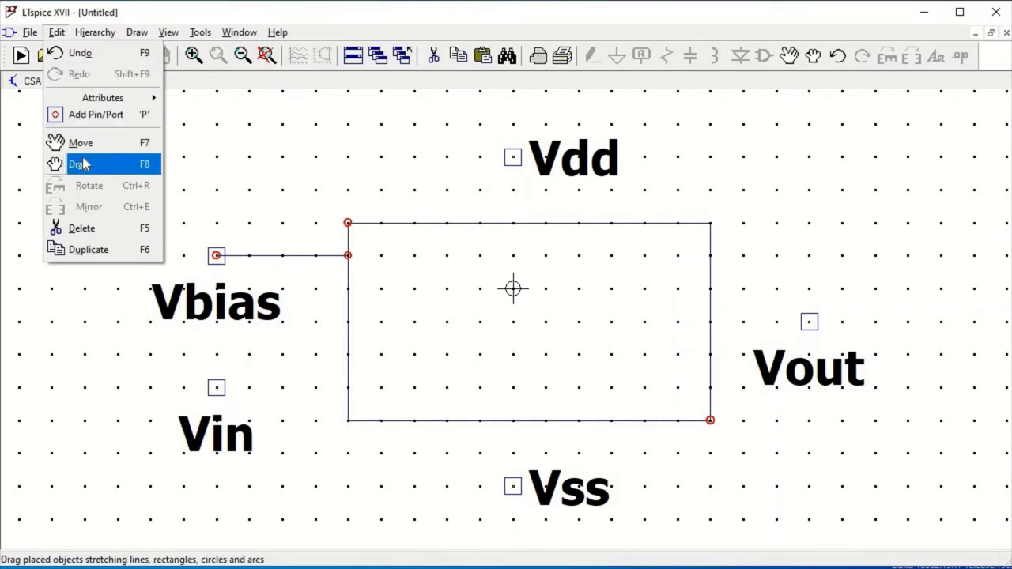
pyautogui.click(138, 32)
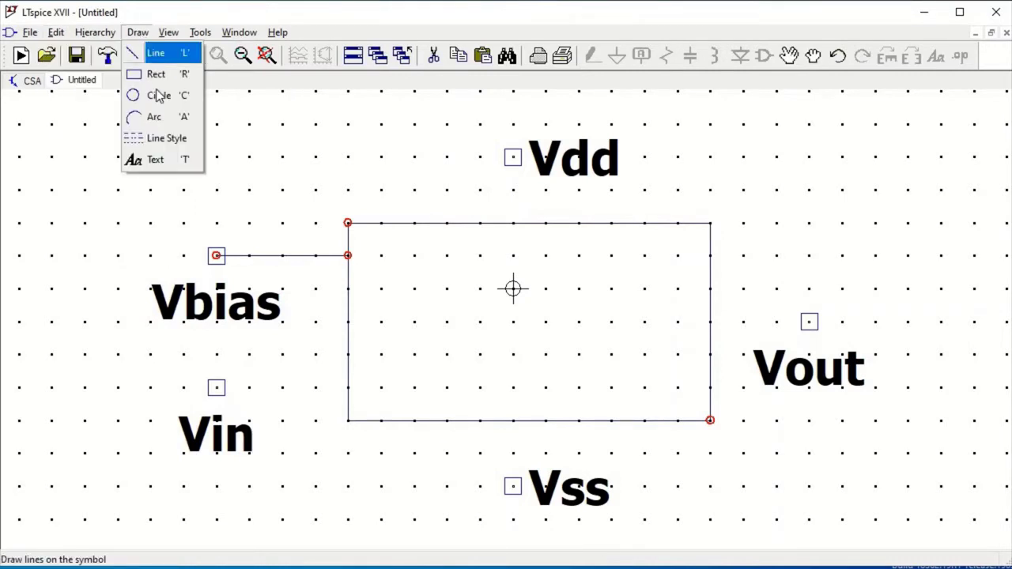
pyautogui.click(158, 95)
pyautogui.click(216, 387)
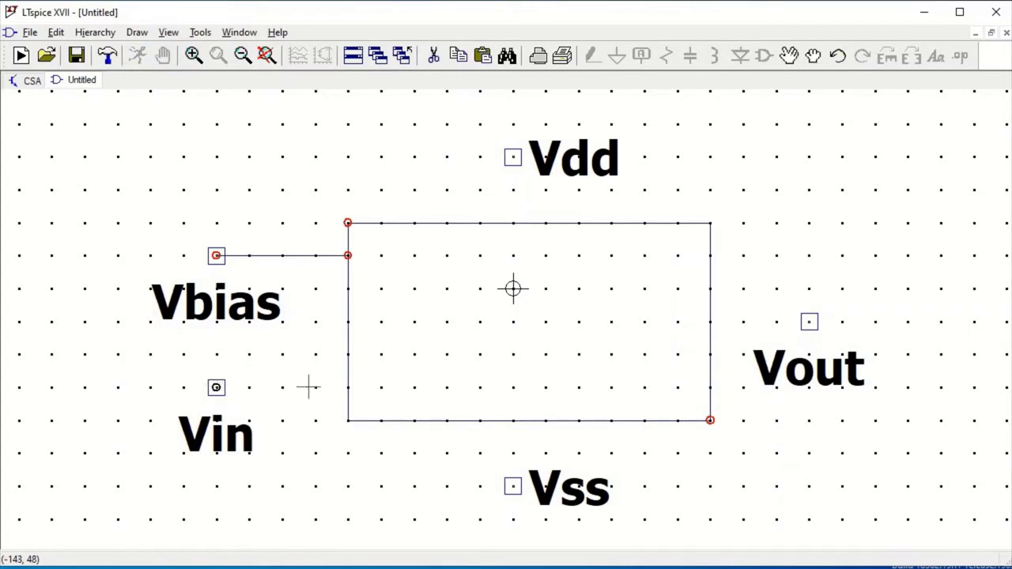
pyautogui.click(348, 386)
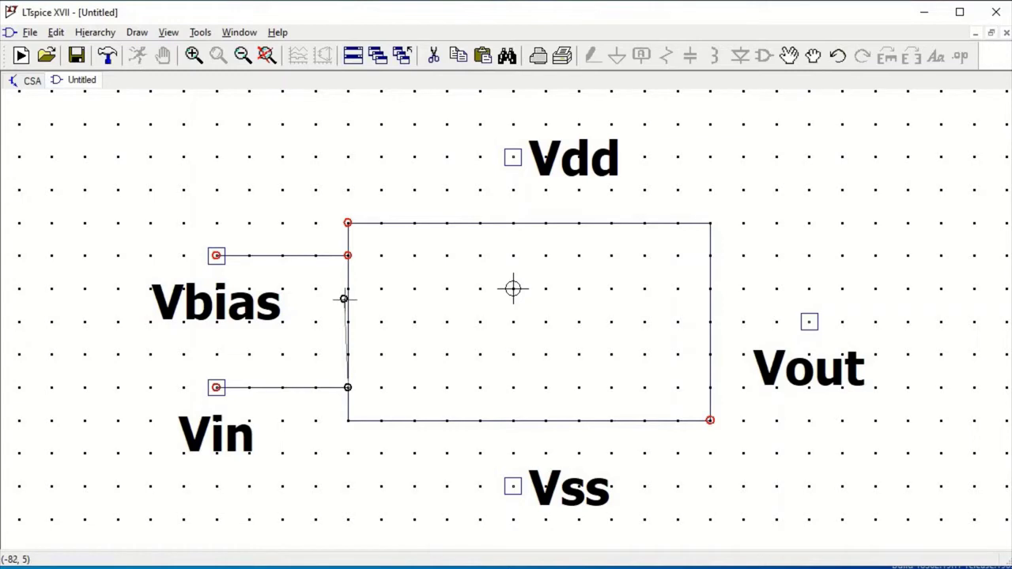
pyautogui.press('Escape')
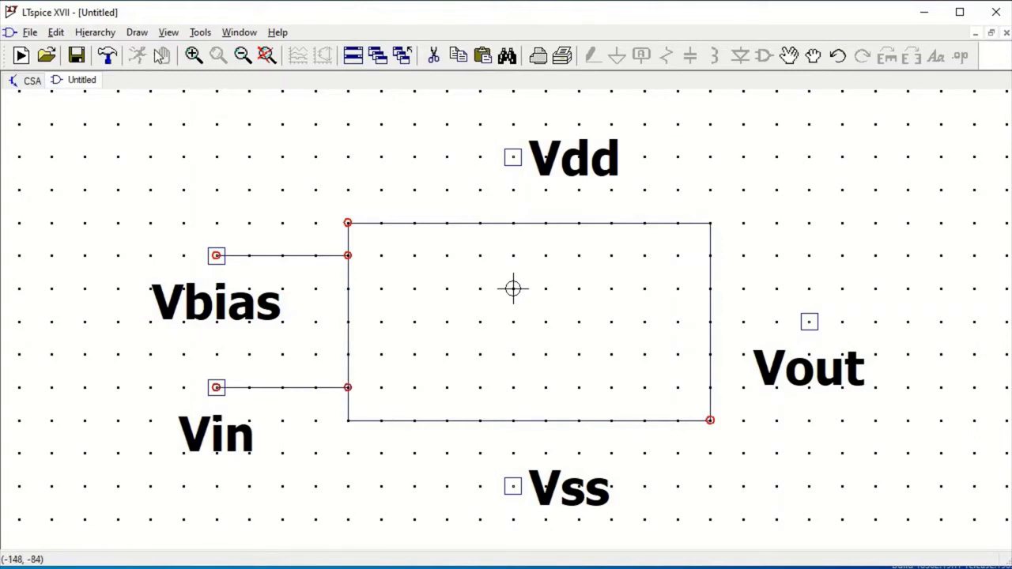
# Step: Draw a vertical line from the Vdd pin down to the rectangle's upper edge and end the line there
pyautogui.click(138, 34)
pyautogui.click(157, 57)
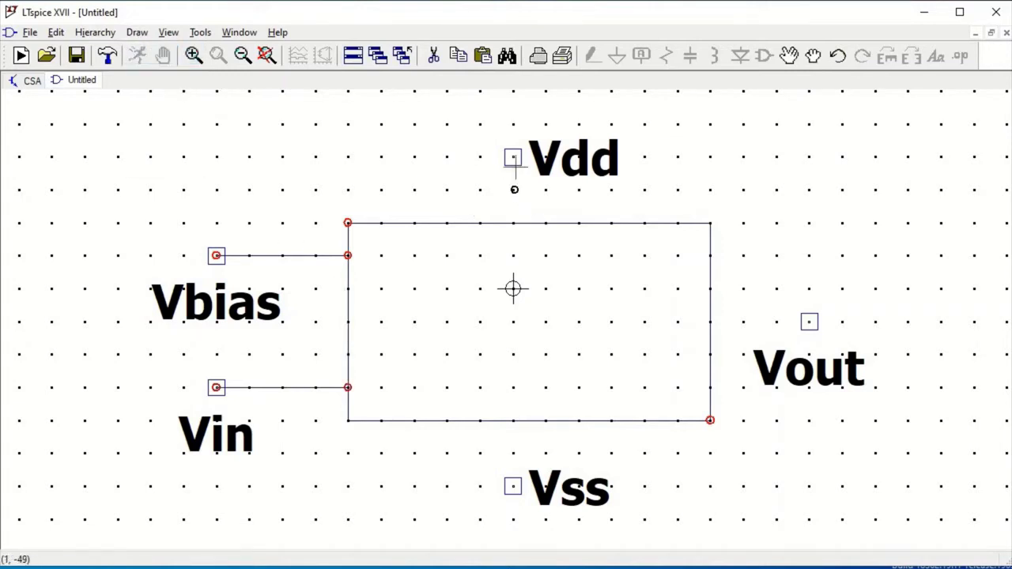
pyautogui.click(513, 157)
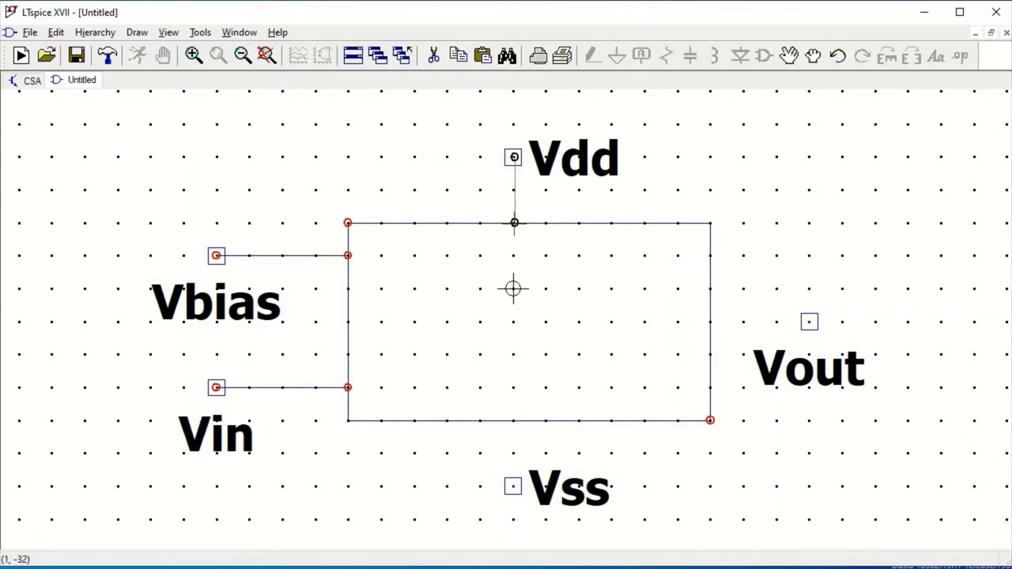
pyautogui.click(513, 224)
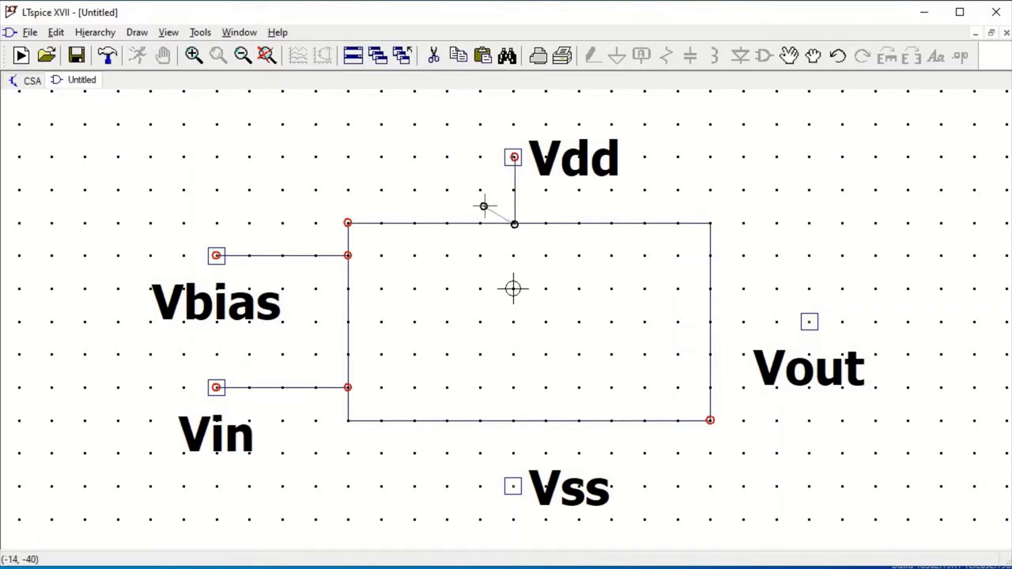
pyautogui.rightClick(484, 206)
# Step: Draw a vertical line from the Vss pin up to the rectangle's lower edge
pyautogui.click(136, 32)
pyautogui.click(162, 50)
pyautogui.click(513, 486)
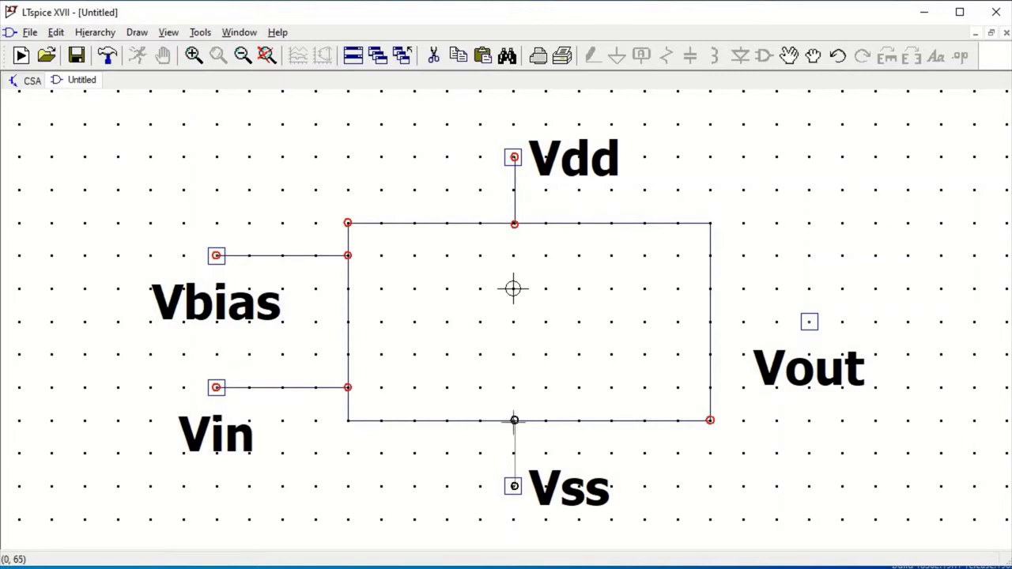
pyautogui.click(514, 420)
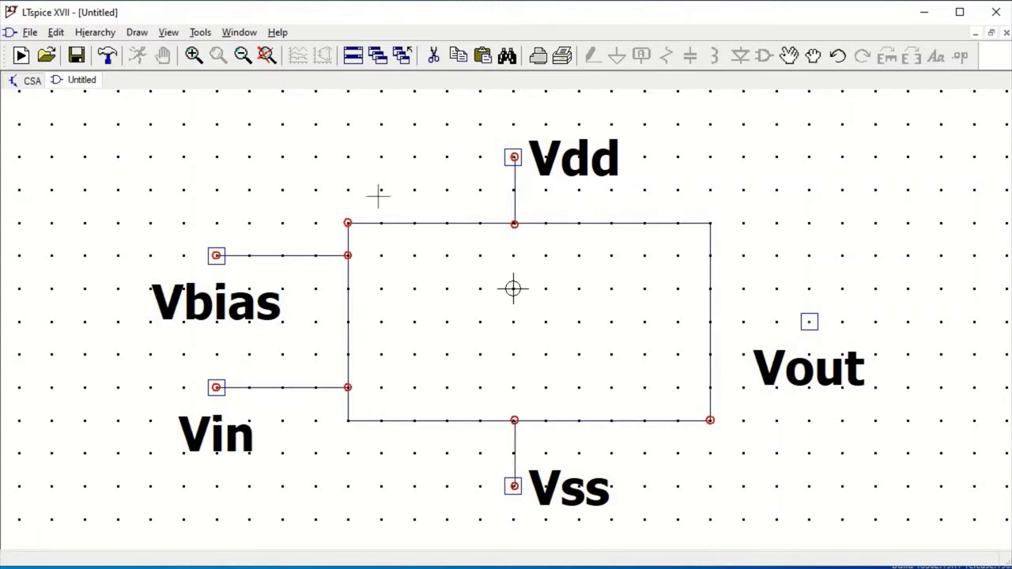
# Step: Draw a horizontal line from the Vout pin to the rectangle's right edge and end the line there
pyautogui.click(138, 35)
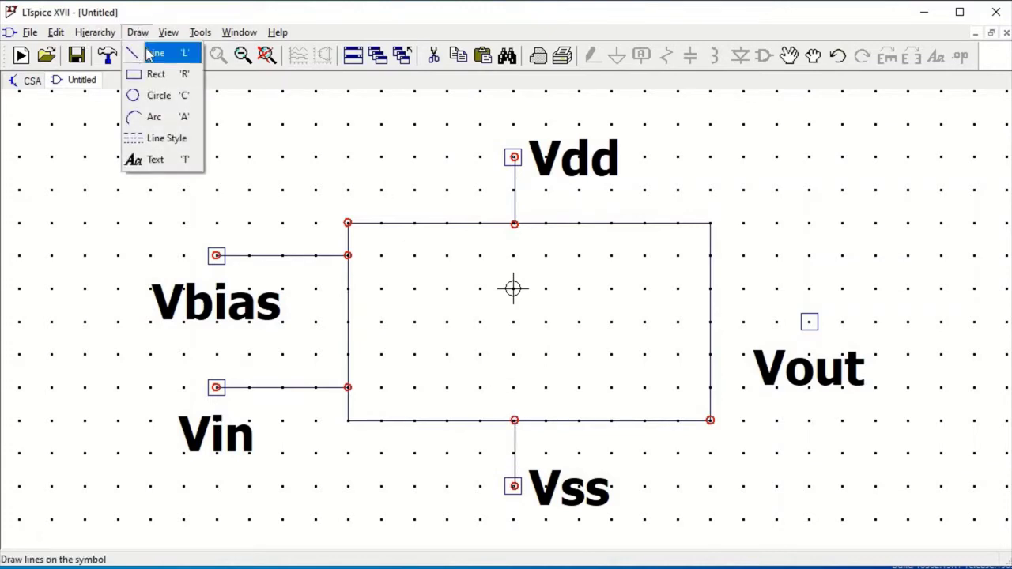
pyautogui.click(155, 52)
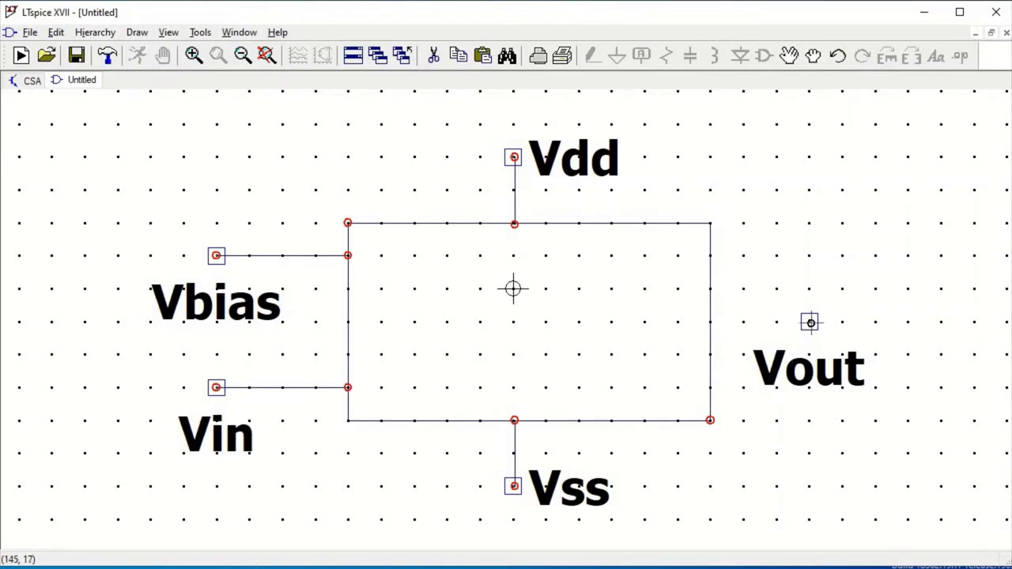
pyautogui.click(810, 321)
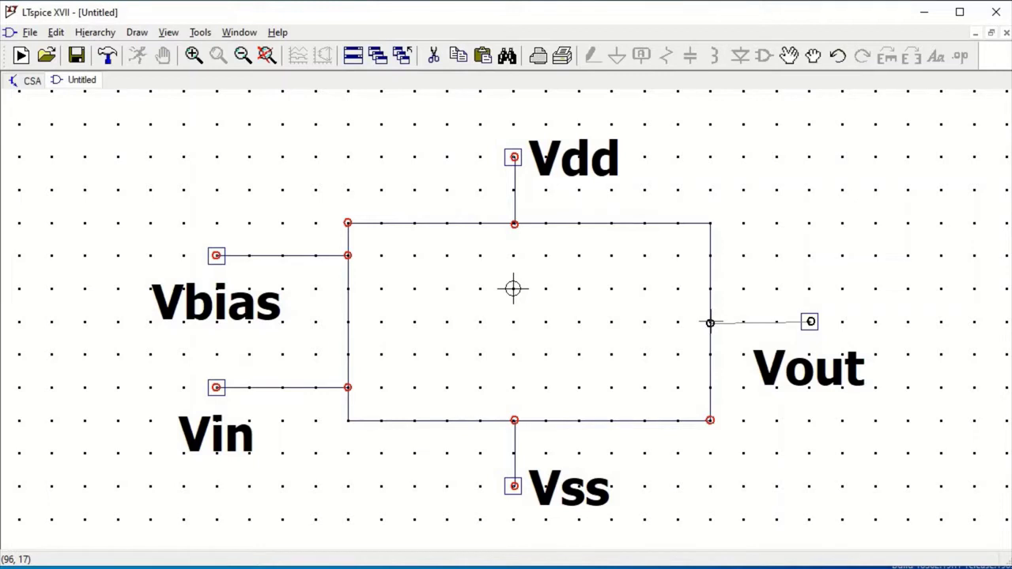
pyautogui.click(710, 321)
pyautogui.rightClick(649, 297)
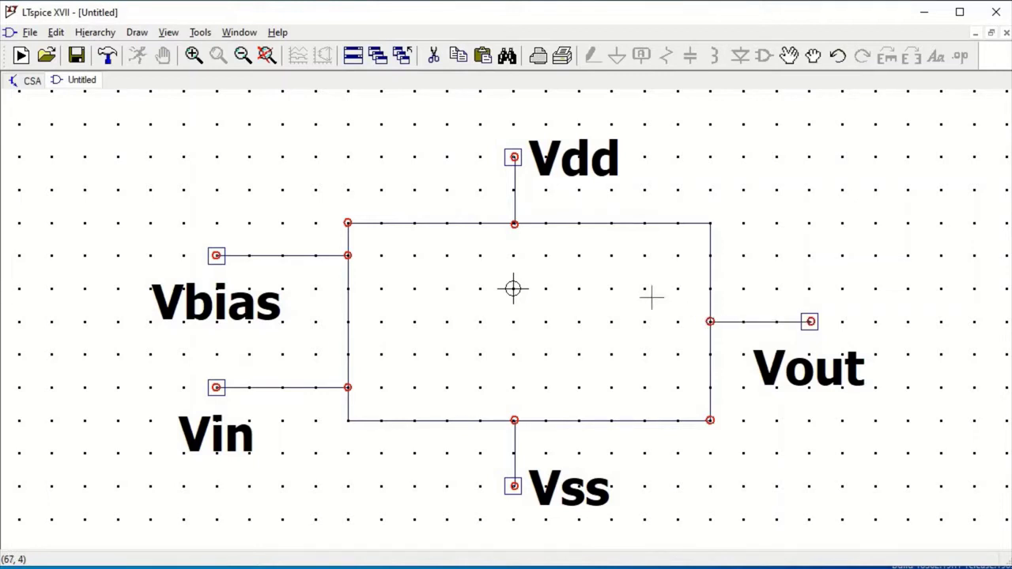
# Step: Add the left-justified text CSA at the default font size inside the rectangle, just below the origin
pyautogui.click(141, 33)
pyautogui.click(158, 158)
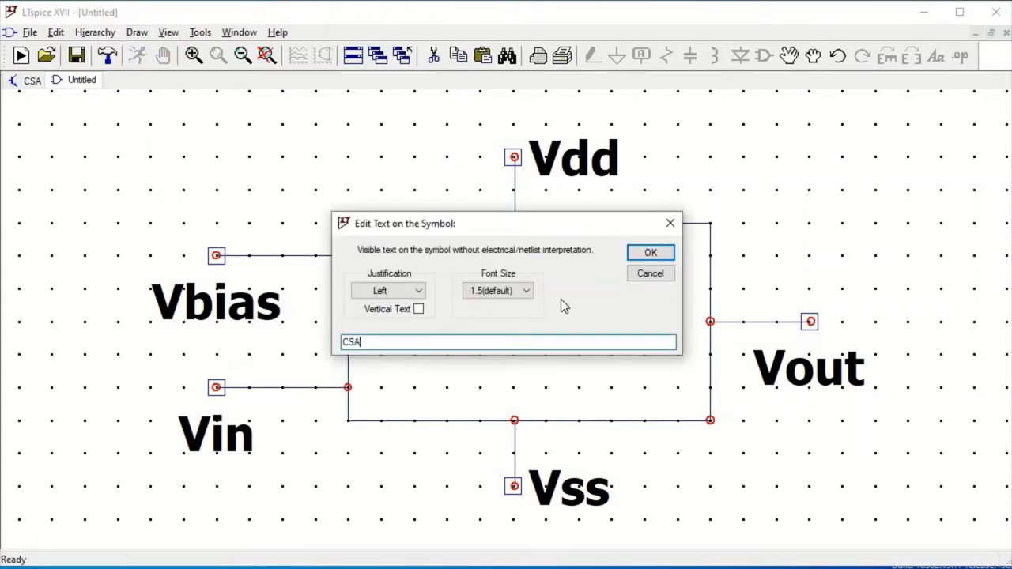
pyautogui.click(650, 252)
pyautogui.click(474, 325)
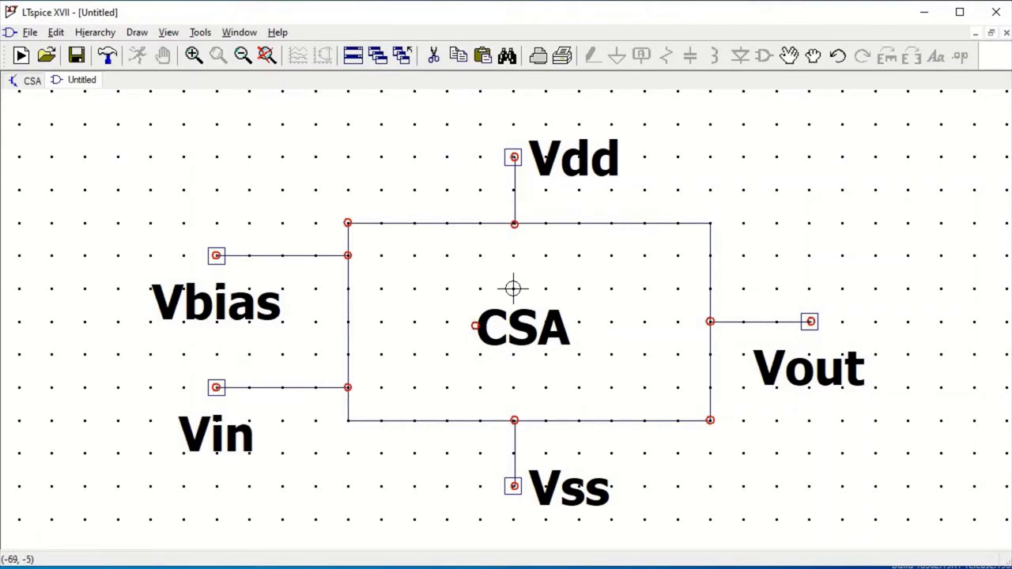
# Step: Save the symbol as CSA in the My_symbols folder under lib\sym
pyautogui.click(30, 33)
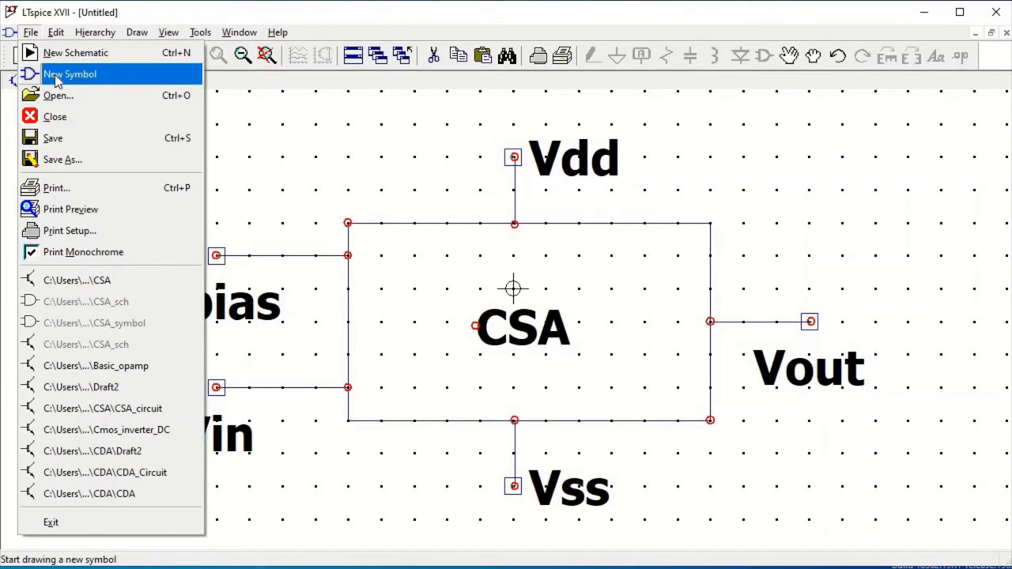
pyautogui.click(59, 160)
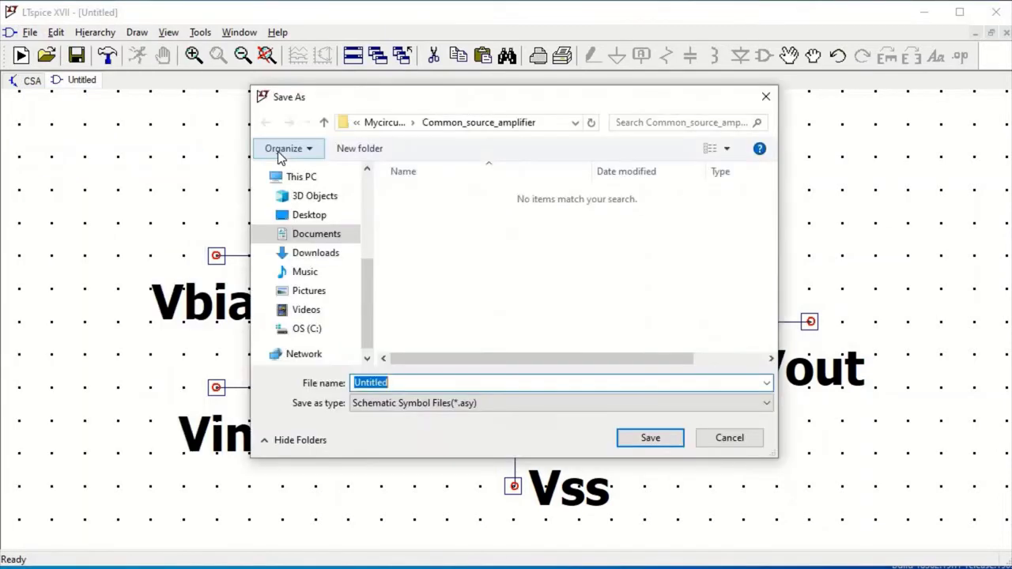
pyautogui.click(385, 124)
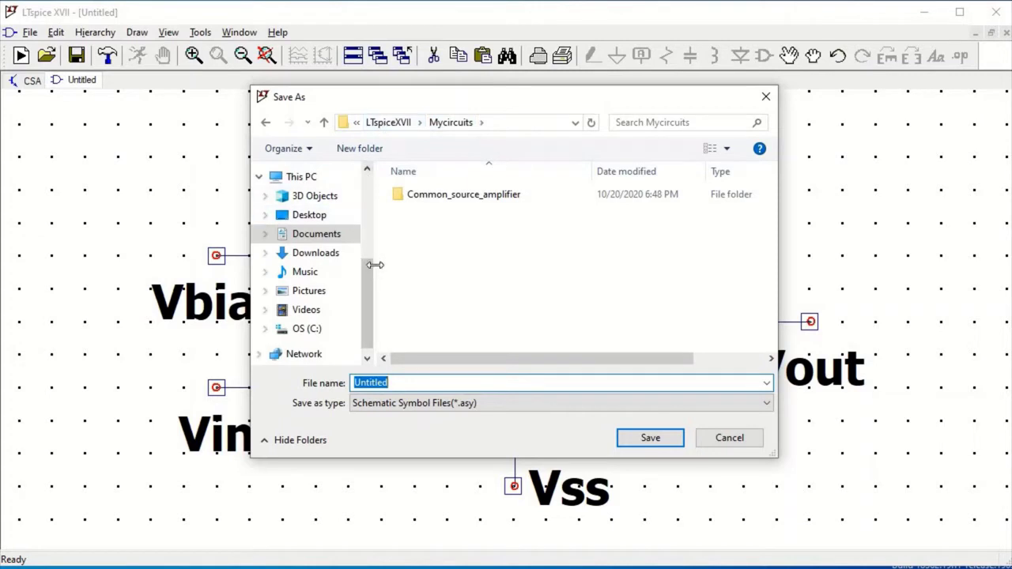
pyautogui.moveTo(375, 283); pyautogui.dragTo(375, 238)
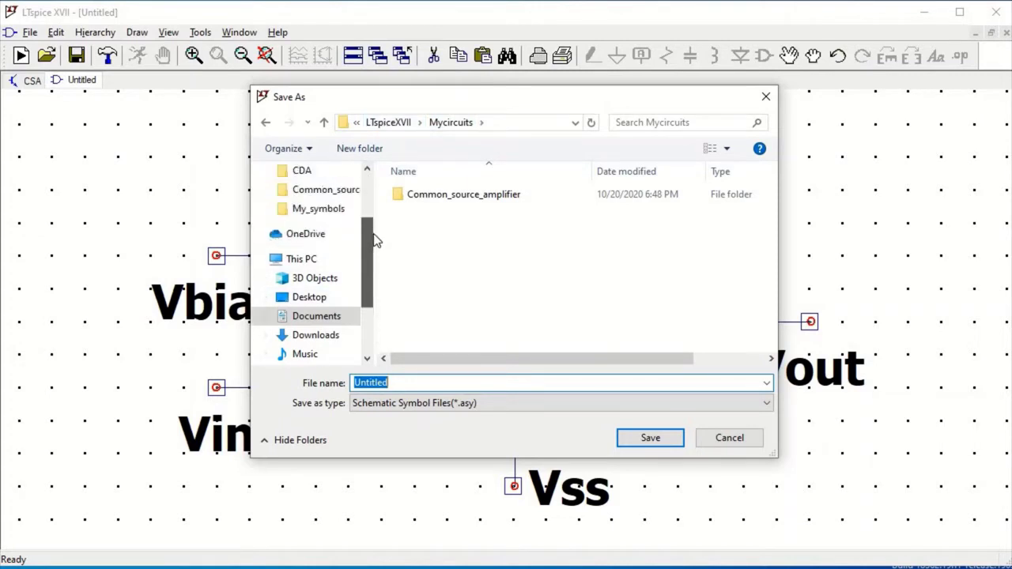
pyautogui.click(319, 209)
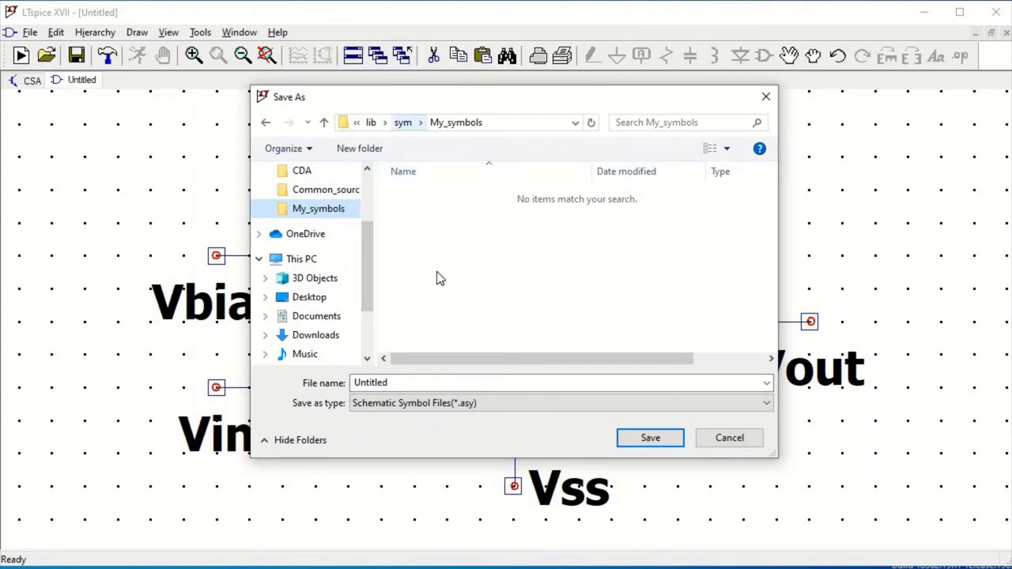
pyautogui.doubleClick(405, 382)
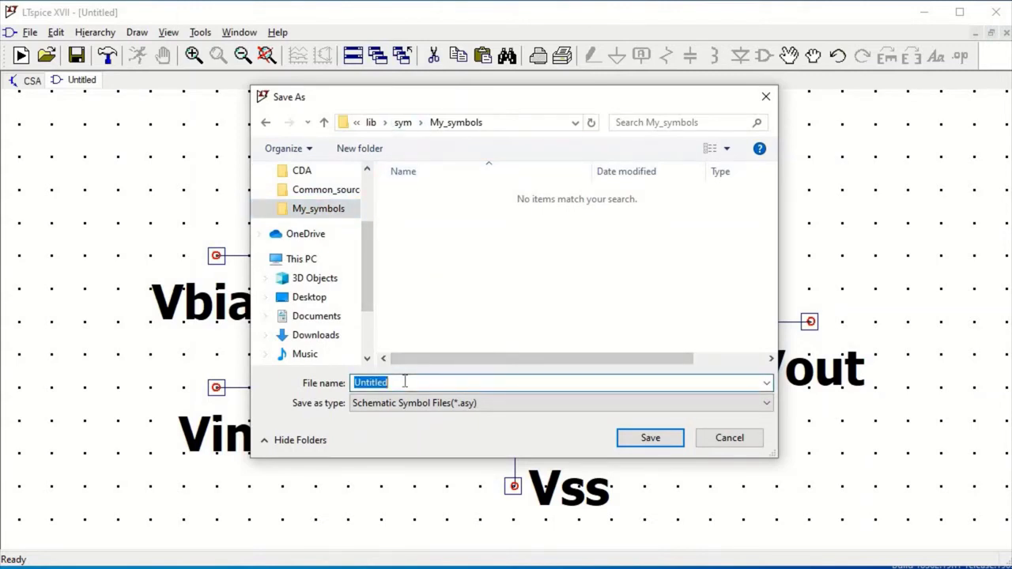
pyautogui.press('BackSpace')
pyautogui.click(666, 439)
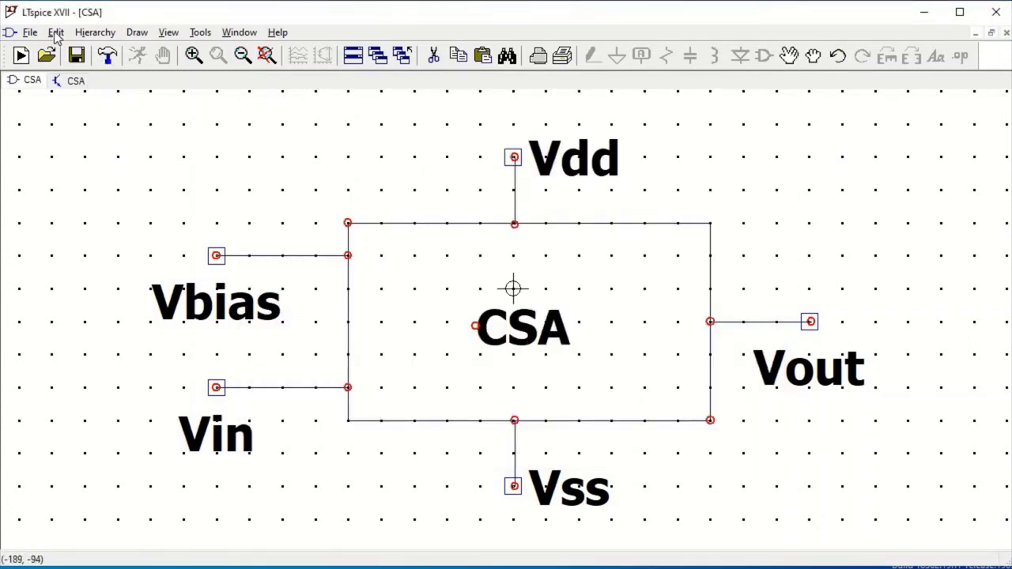
# Step: Create a new schematic and place one CSA symbol from the My_symbols library in the middle of the sheet
pyautogui.click(22, 55)
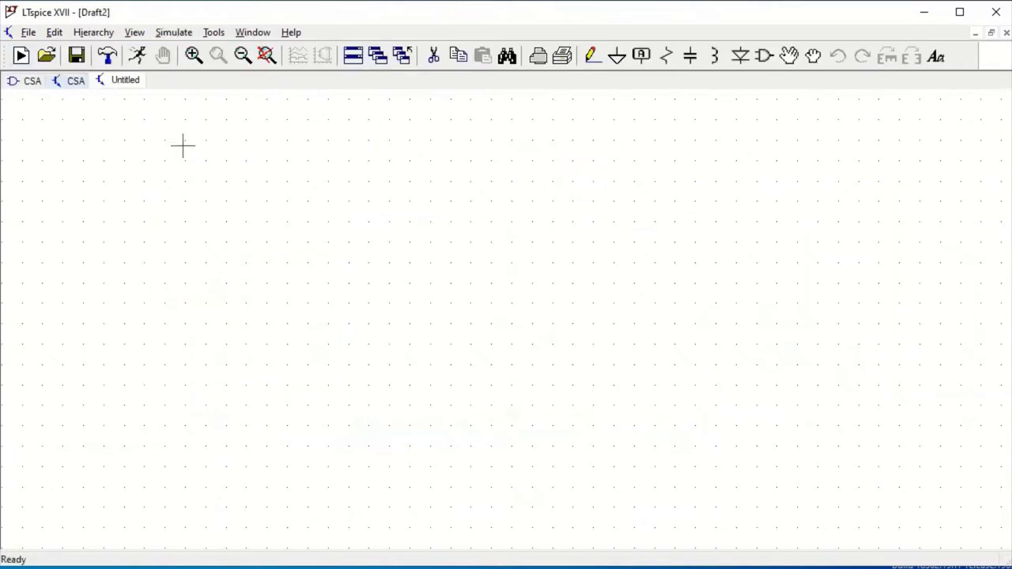
pyautogui.click(765, 60)
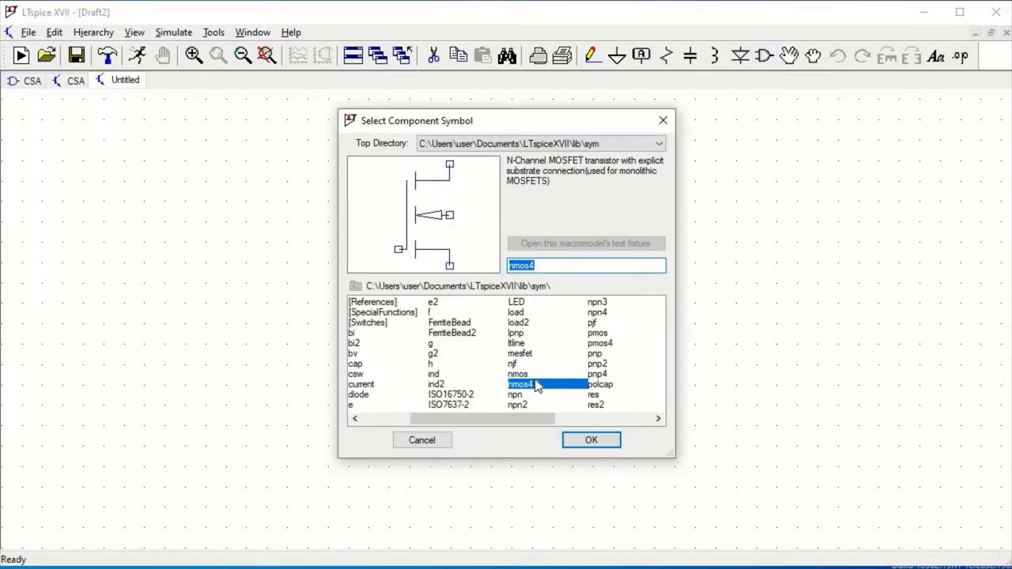
pyautogui.click(367, 423)
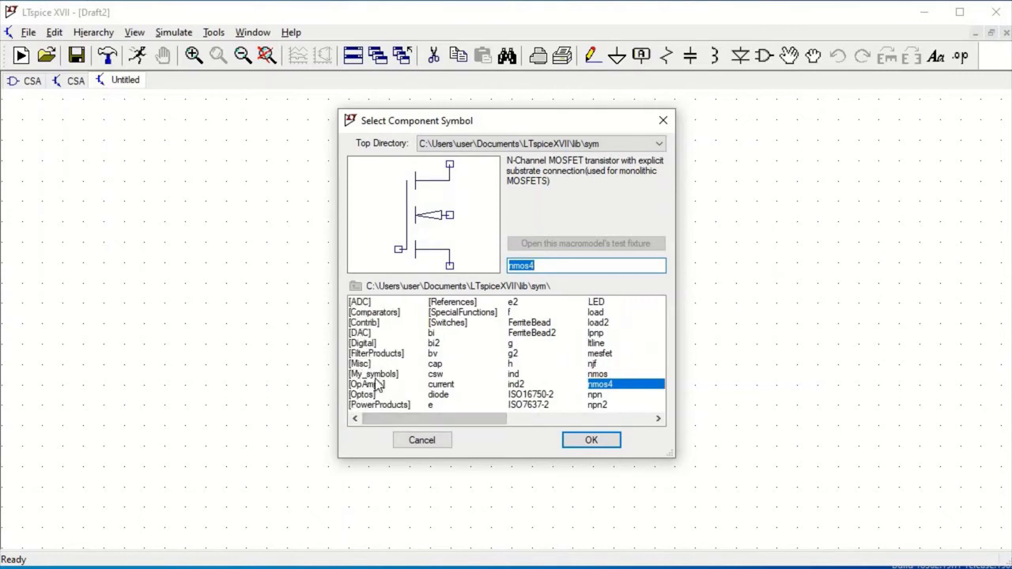
pyautogui.click(376, 375)
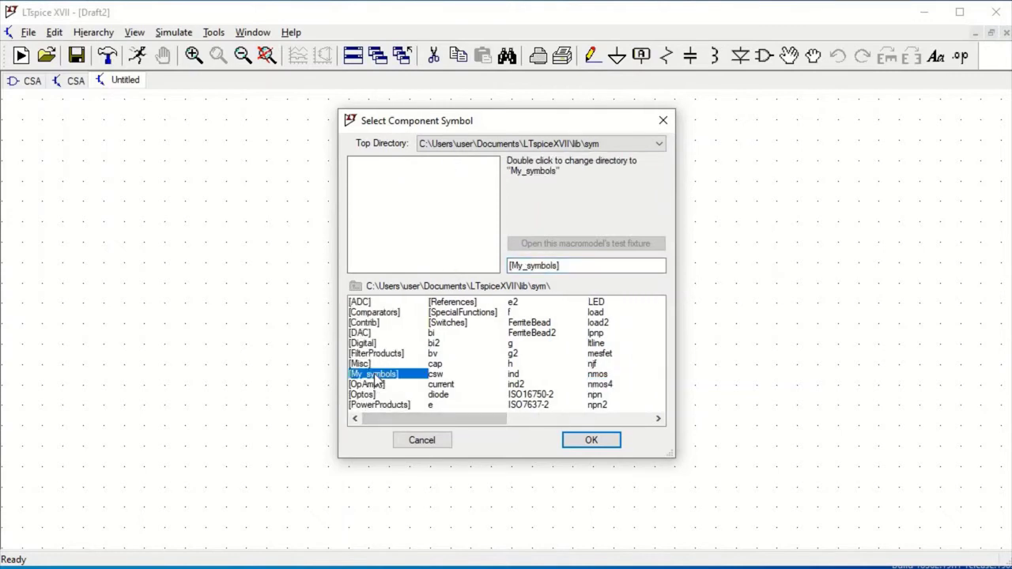
pyautogui.doubleClick(377, 374)
pyautogui.click(384, 343)
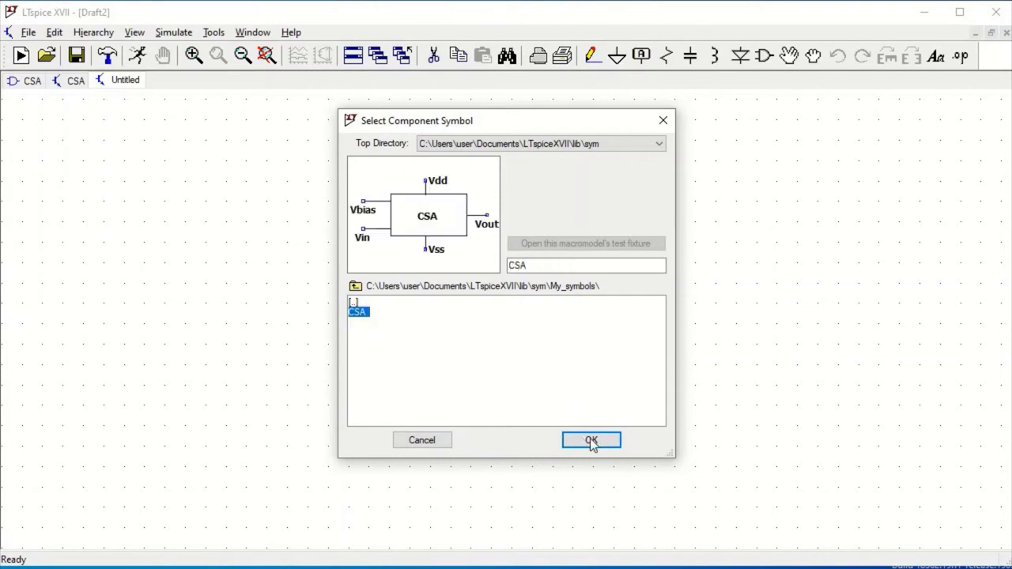
pyautogui.click(591, 441)
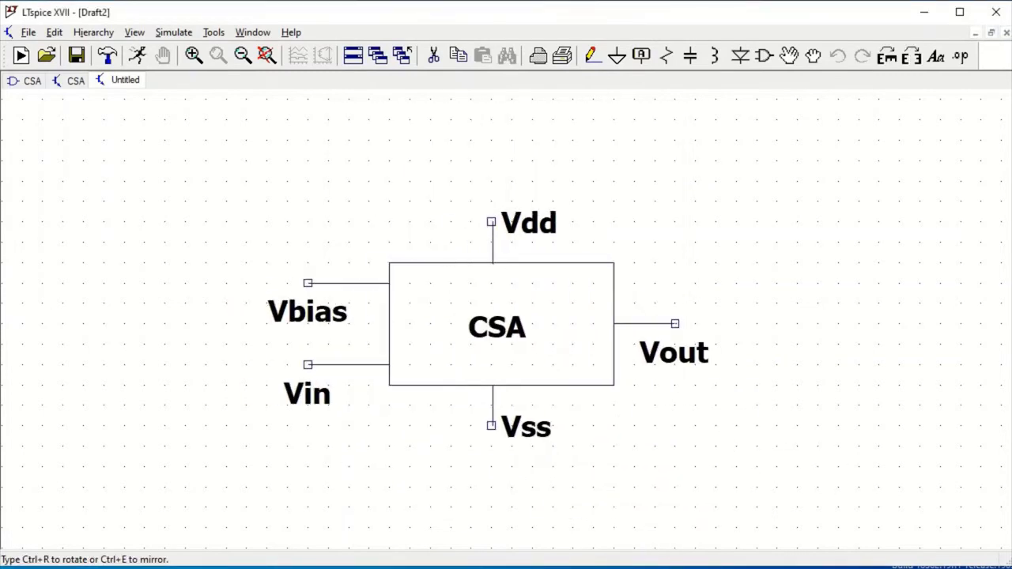
pyautogui.click(501, 324)
pyautogui.press('Escape')
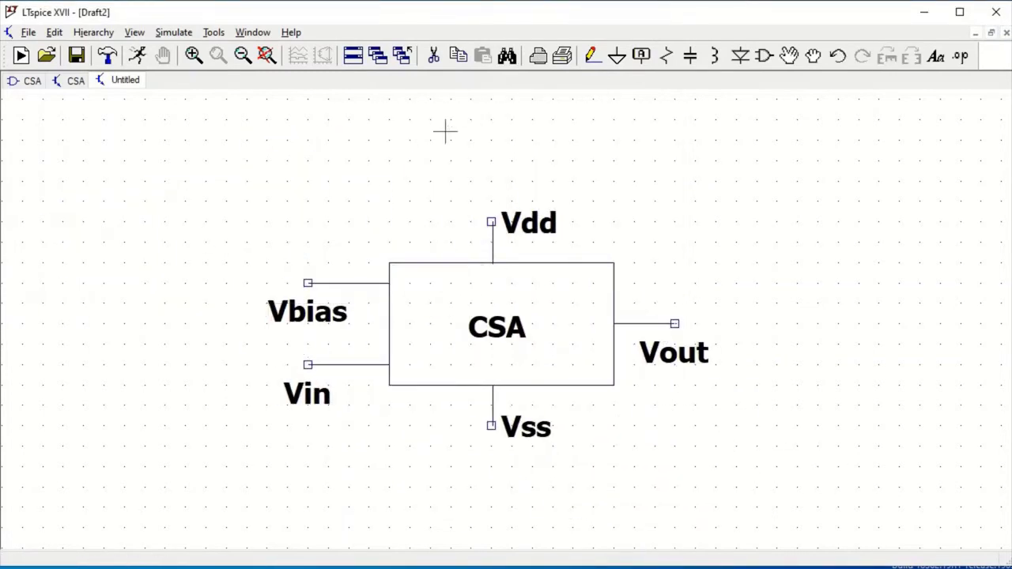
# Step: Place four voltage sources around the CSA block: horizontal ones above Vdd, below Vss and left of Vbias, and a vertical one below and left of Vin
pyautogui.click(761, 57)
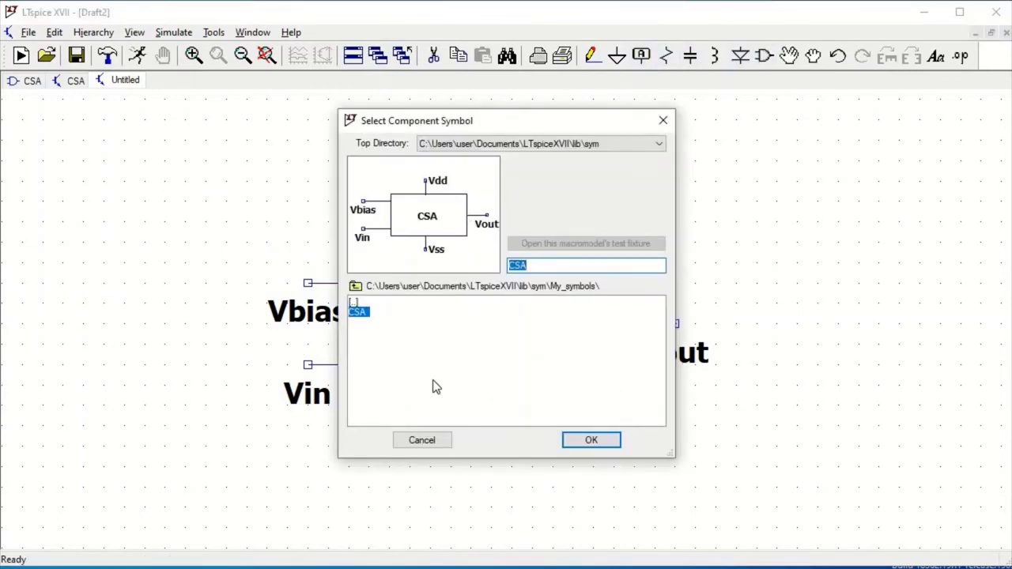
pyautogui.doubleClick(353, 302)
pyautogui.click(578, 419)
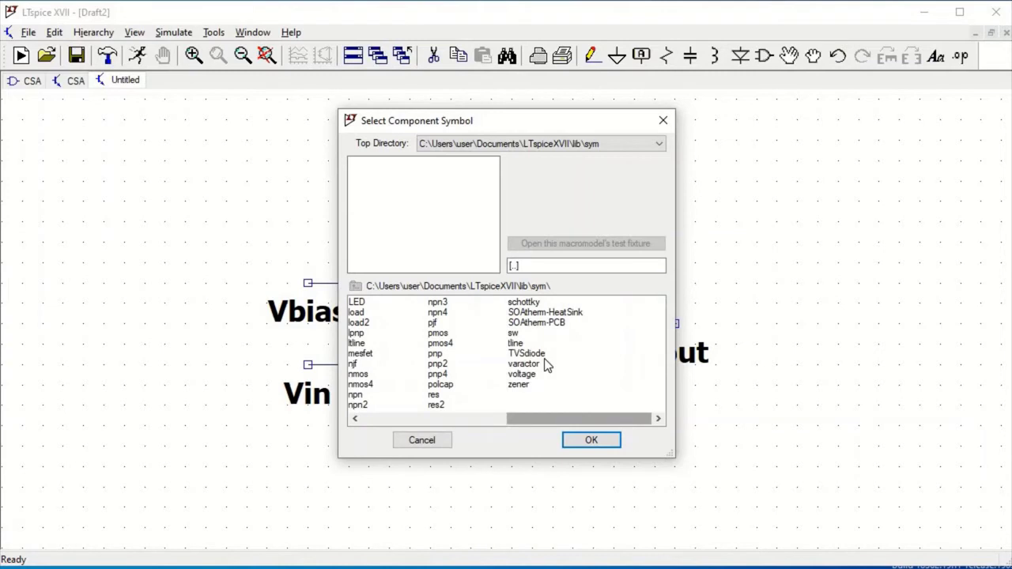
pyautogui.click(521, 376)
pyautogui.click(590, 439)
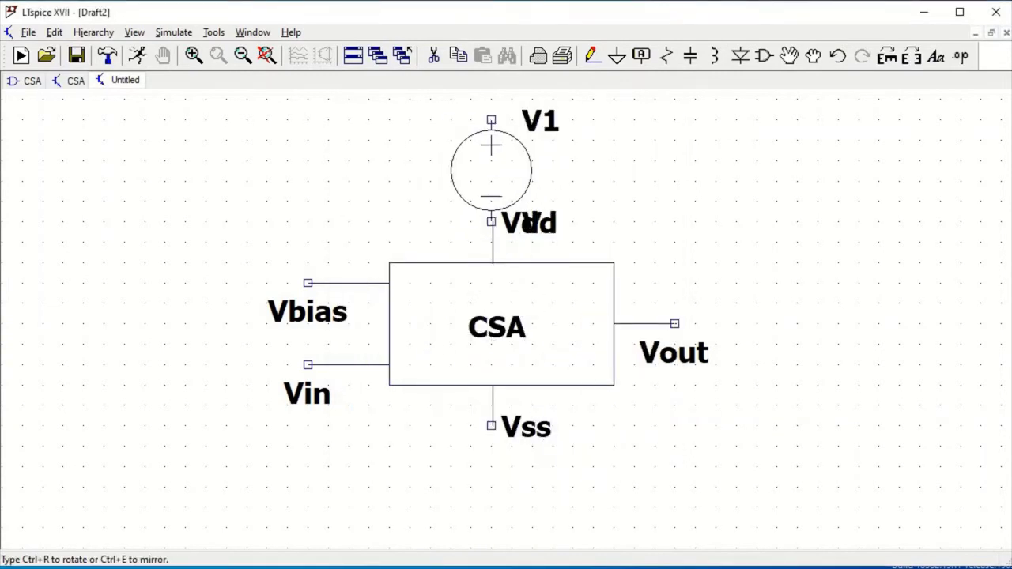
pyautogui.hotkey('ctrl', 'r')
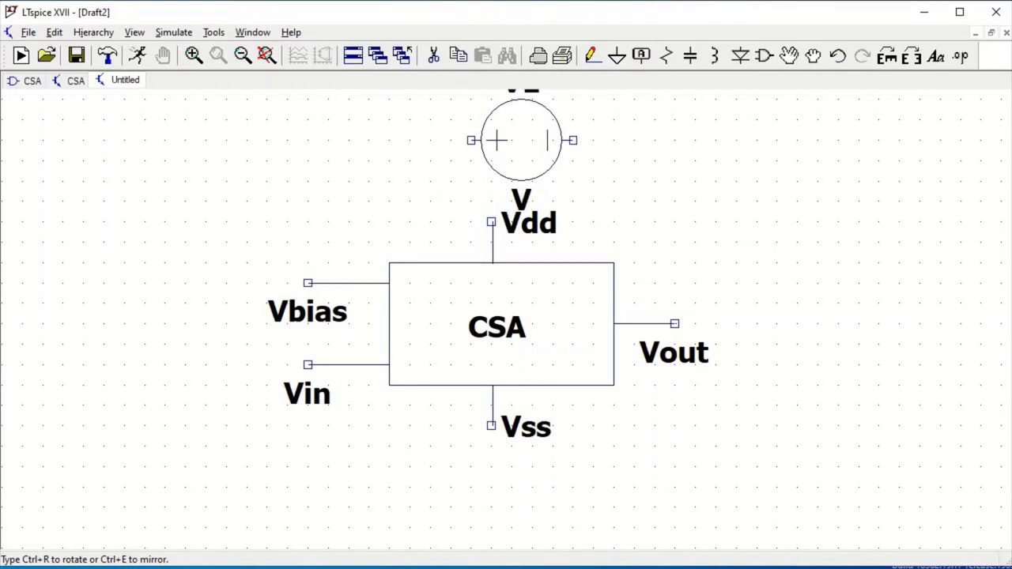
pyautogui.click(541, 140)
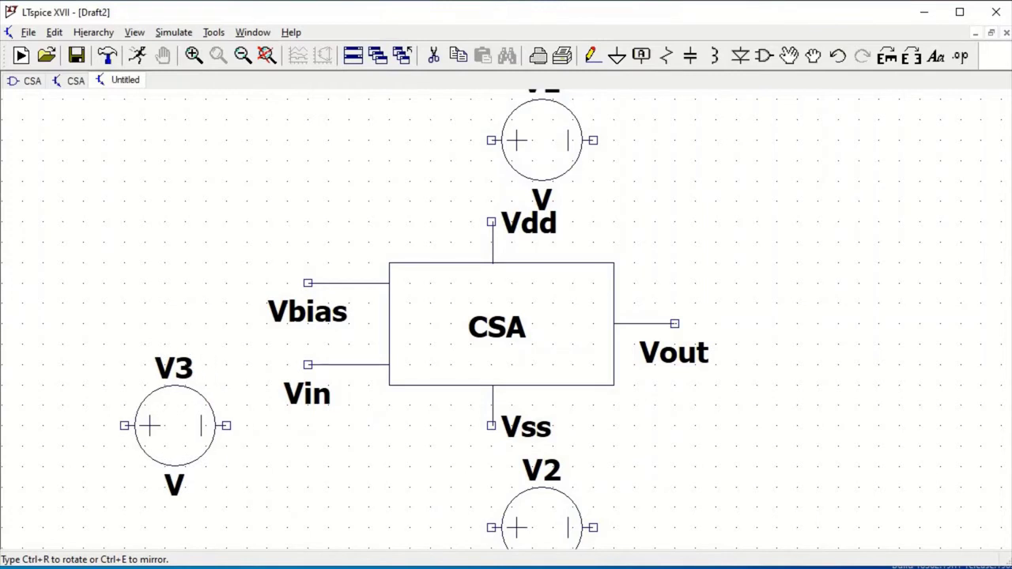
pyautogui.hotkey('ctrl', 'r')
pyautogui.click(185, 447)
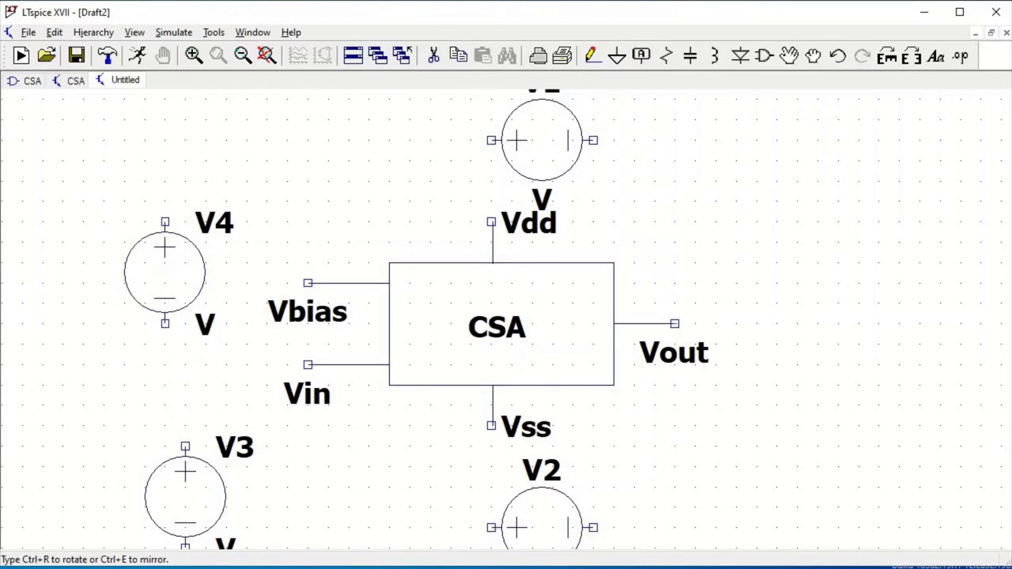
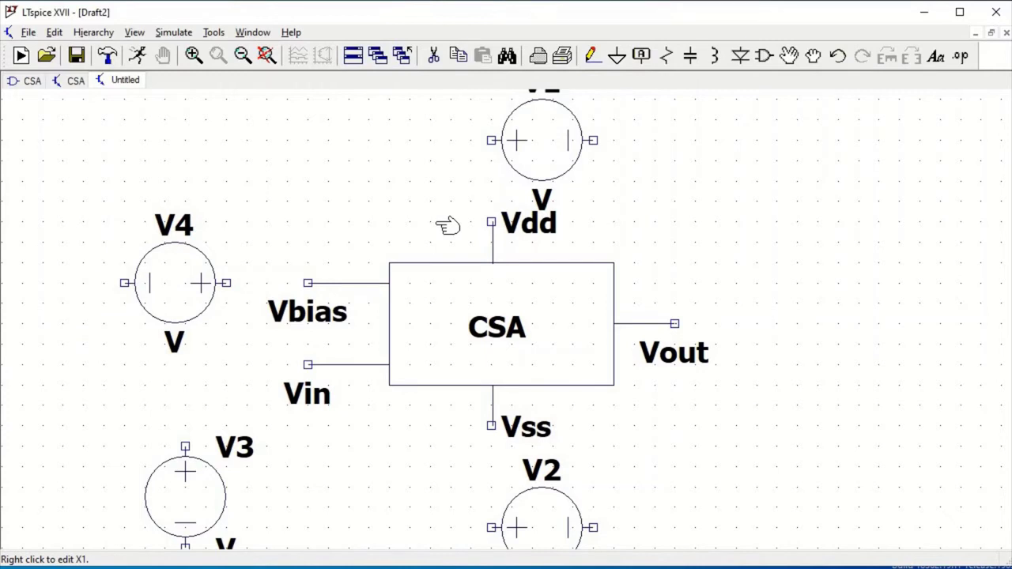
# Step: Wire the positive terminal of source V4 to the Vbias pin of the CSA block
pyautogui.click(589, 56)
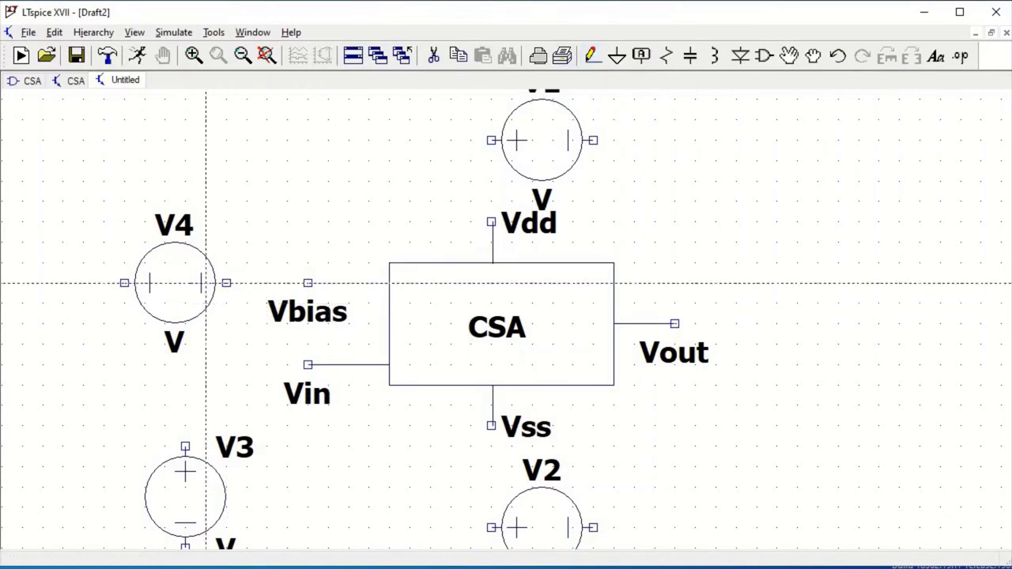
pyautogui.click(226, 282)
pyautogui.click(308, 283)
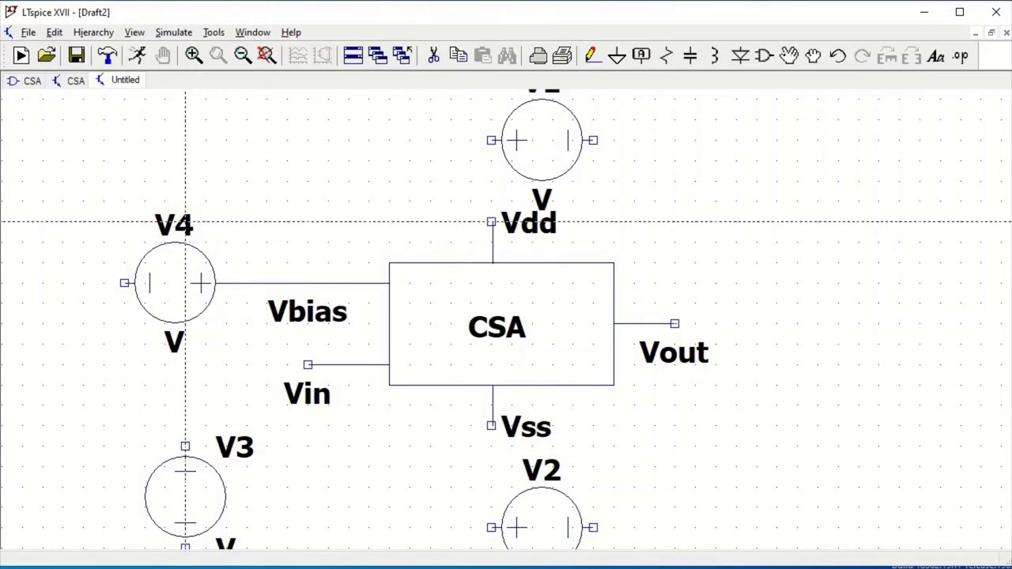
pyautogui.press('Escape')
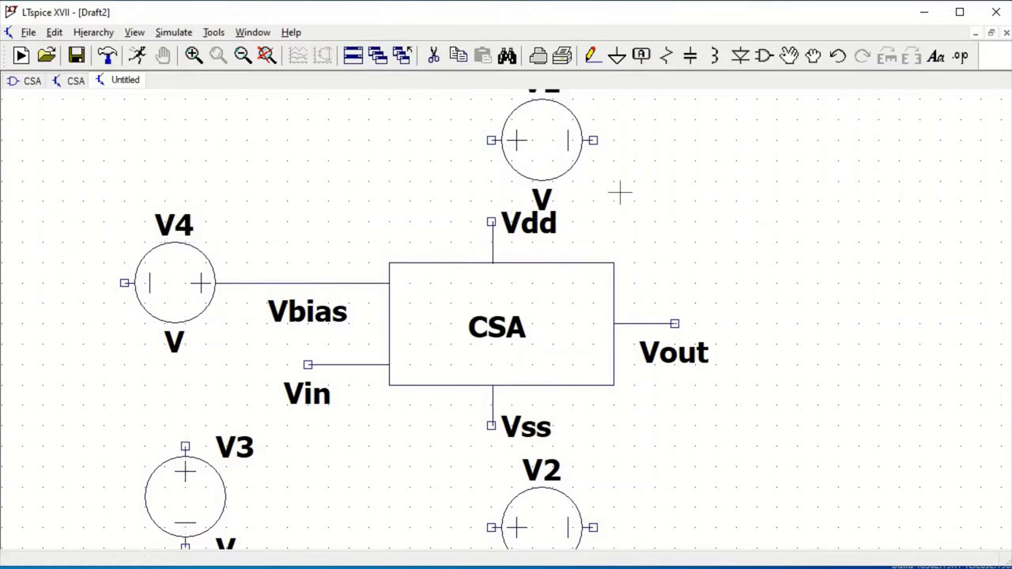
# Step: Rename the voltage source above the CSA block to Vdd and the one below it to Vss
pyautogui.click(244, 59)
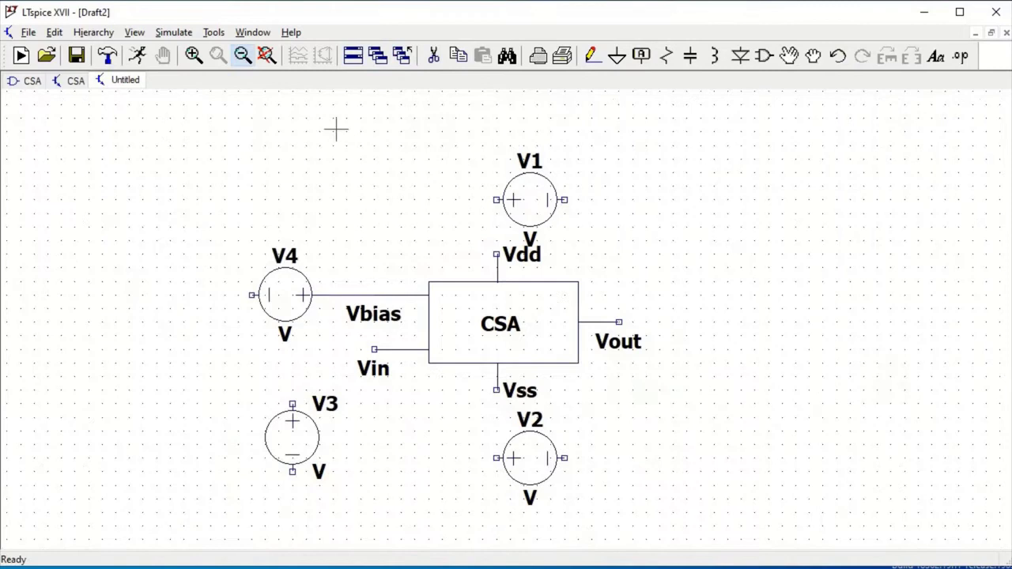
pyautogui.rightClick(527, 157)
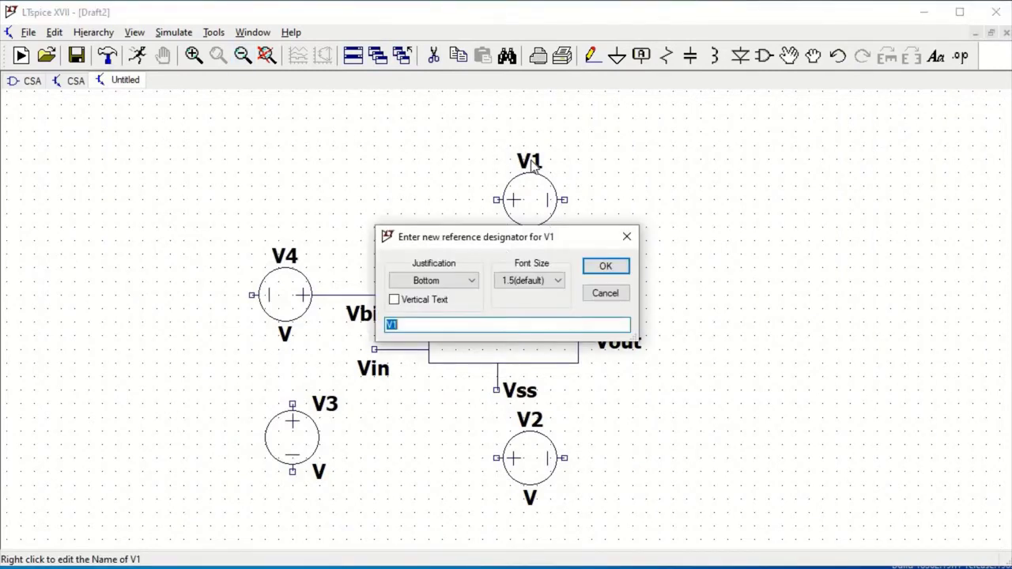
pyautogui.write('V')
pyautogui.click(602, 267)
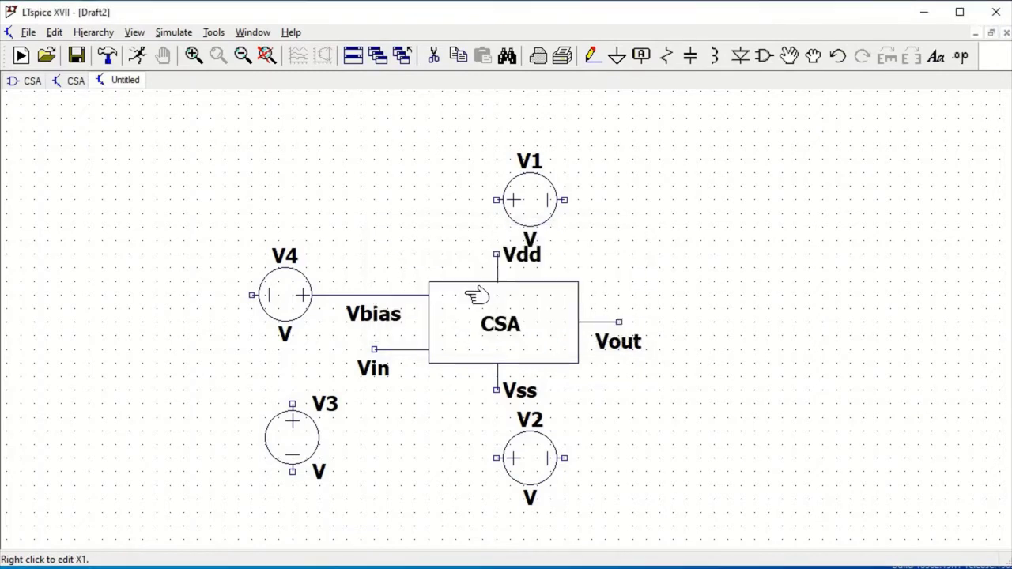
pyautogui.rightClick(526, 422)
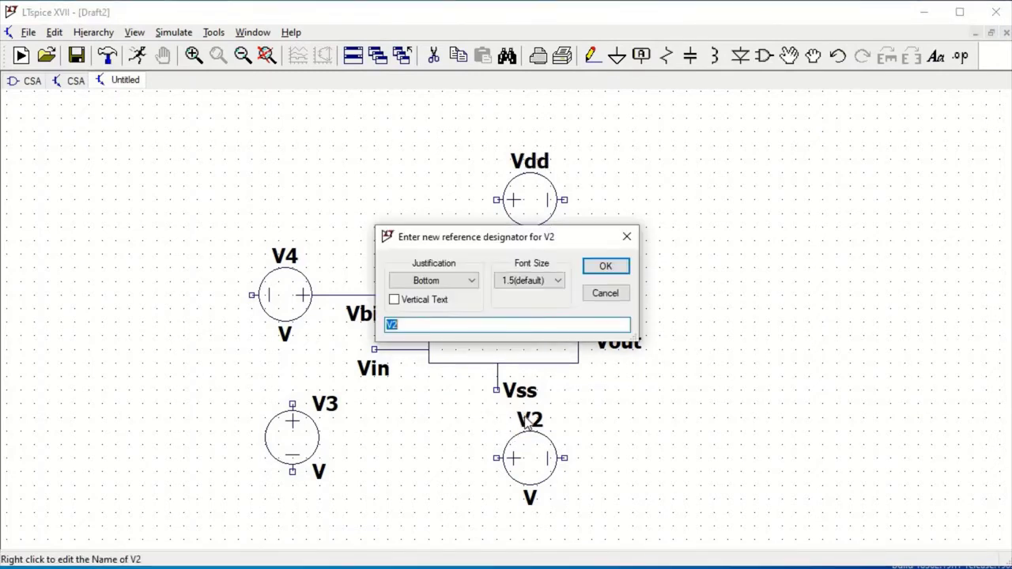
pyautogui.write('Vss')
pyautogui.click(611, 266)
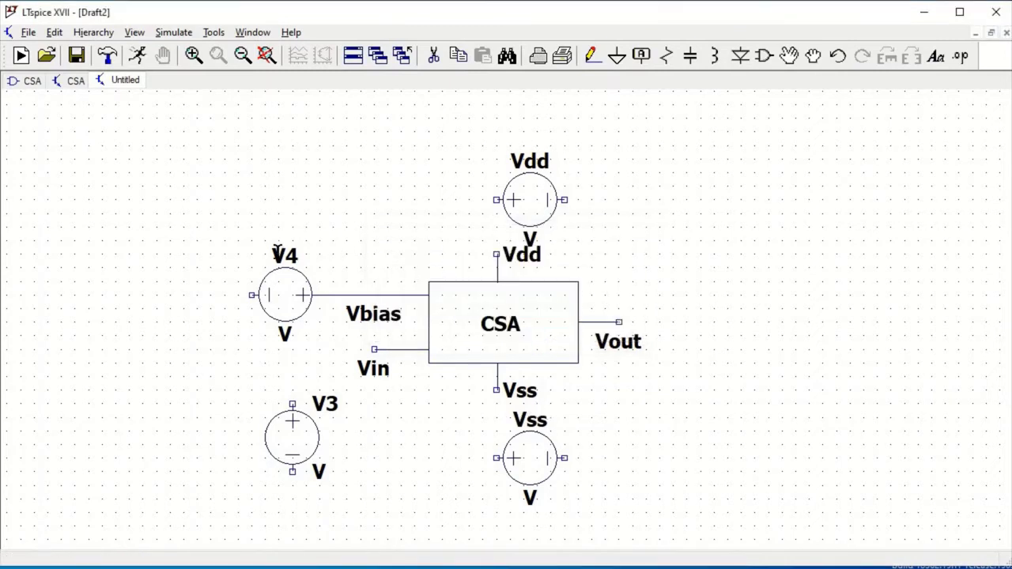
# Step: Rename source V4, wired to the Vbias pin, to Vbias and the vertical source V3 to Vin
pyautogui.rightClick(278, 253)
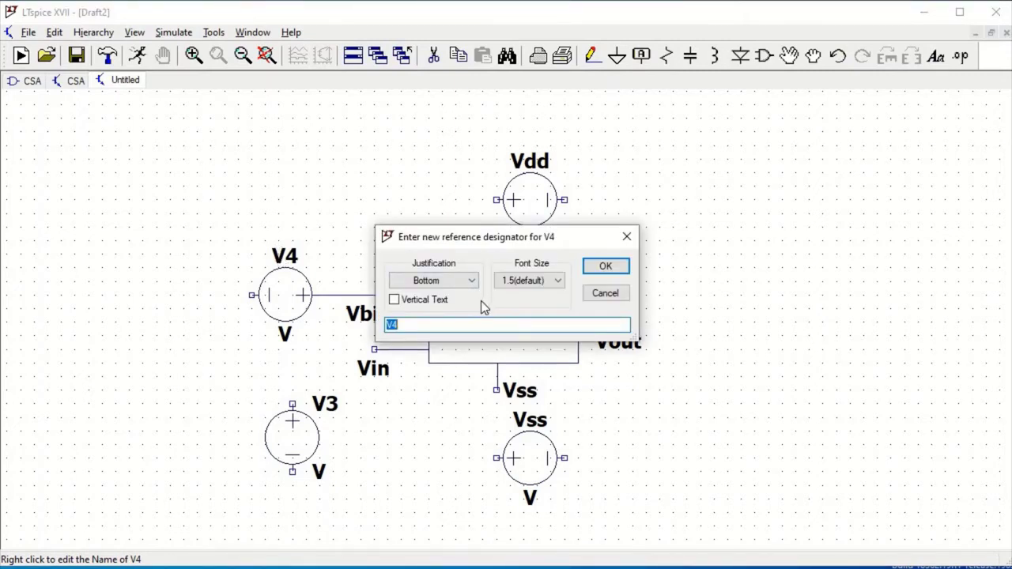
pyautogui.write('V')
pyautogui.click(598, 266)
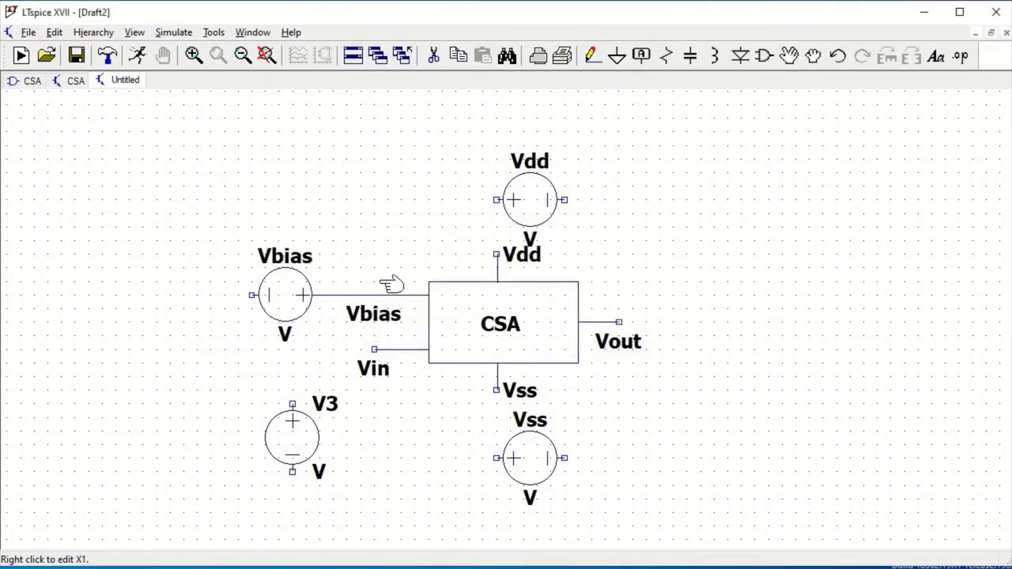
pyautogui.rightClick(322, 398)
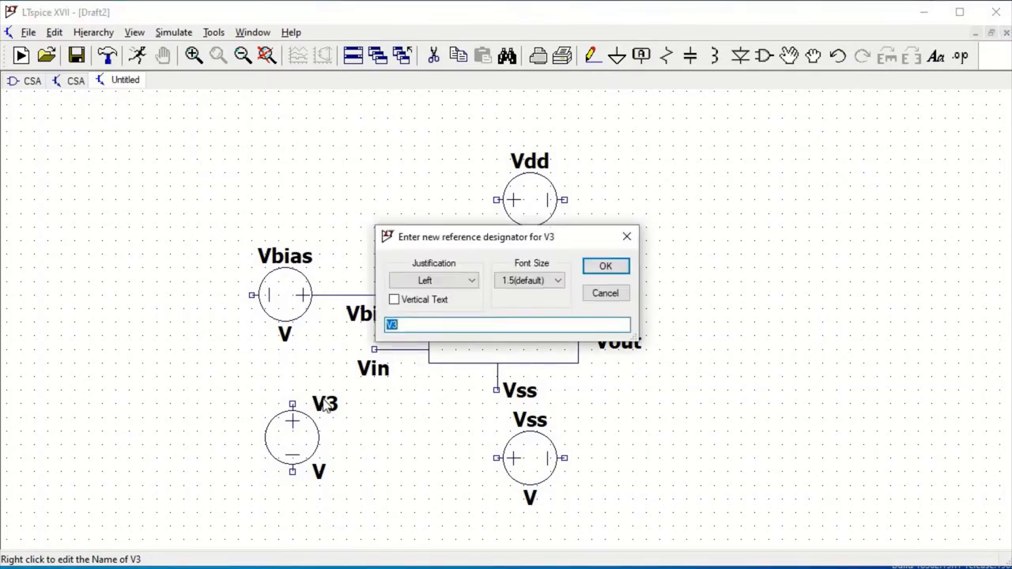
pyautogui.write('V')
pyautogui.click(621, 269)
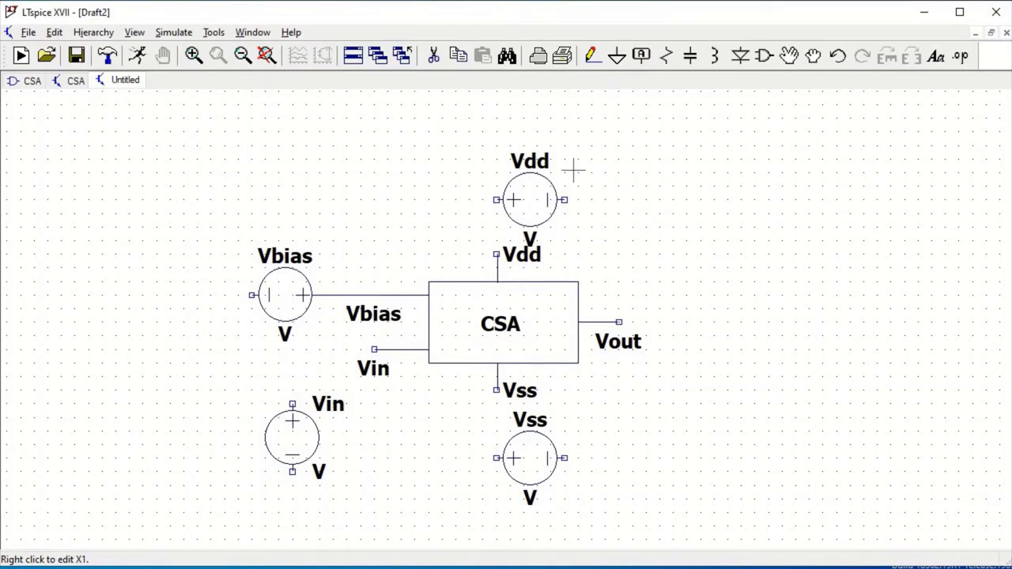
# Step: Wire the positive terminals of the Vdd, Vss and Vin sources to the matching pins of the CSA block
pyautogui.click(595, 58)
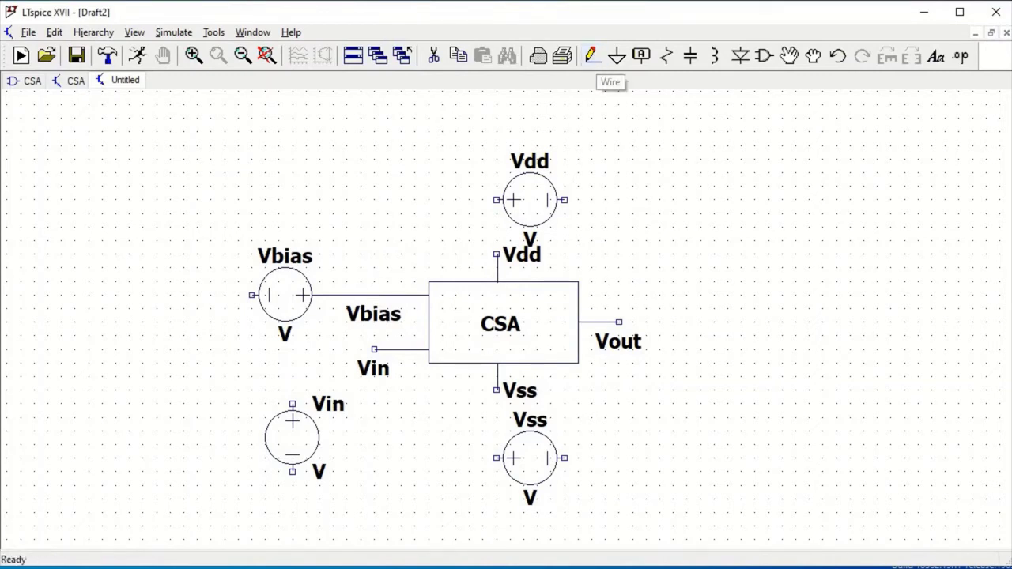
pyautogui.click(496, 199)
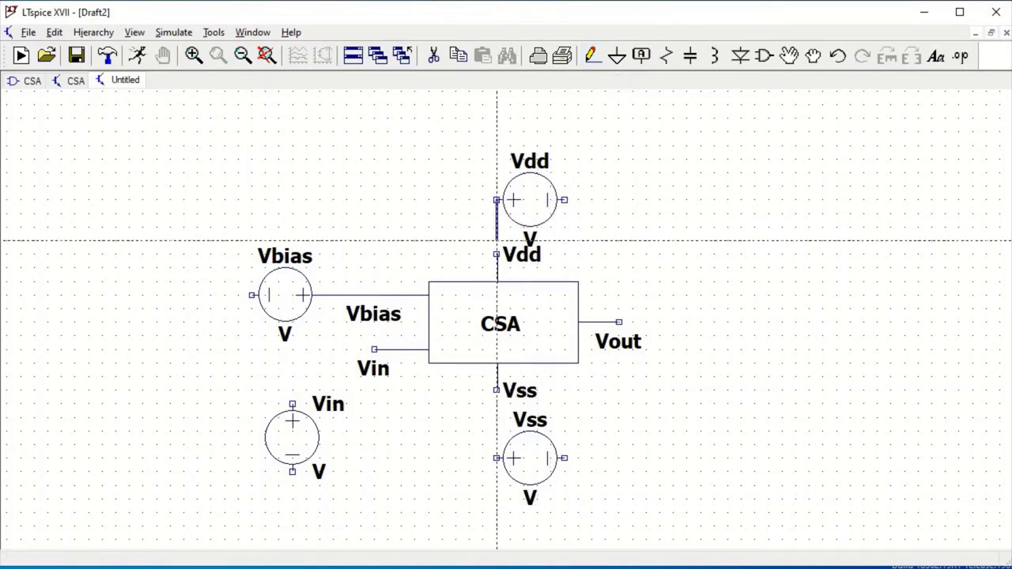
pyautogui.click(496, 254)
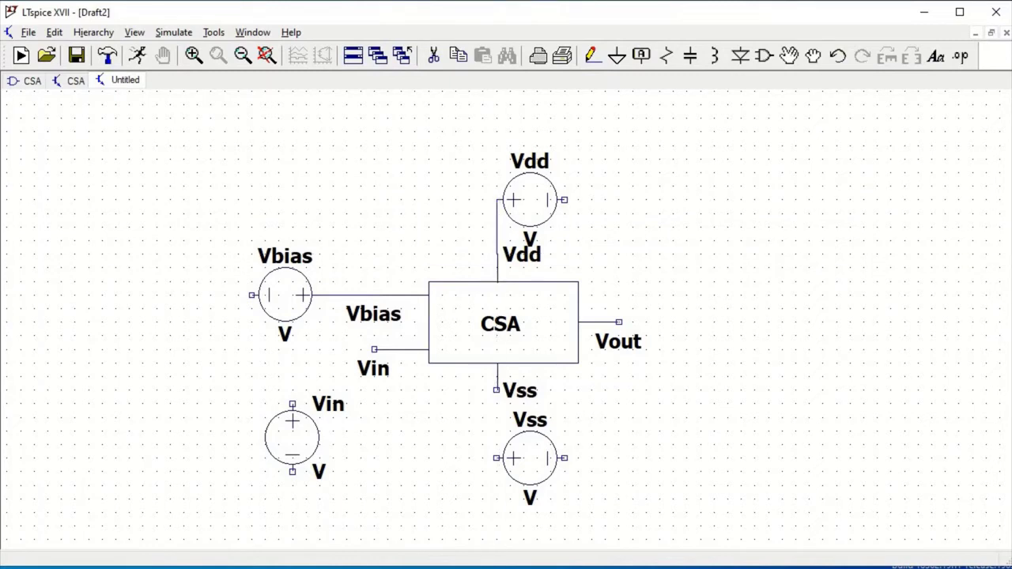
pyautogui.click(497, 390)
pyautogui.click(497, 457)
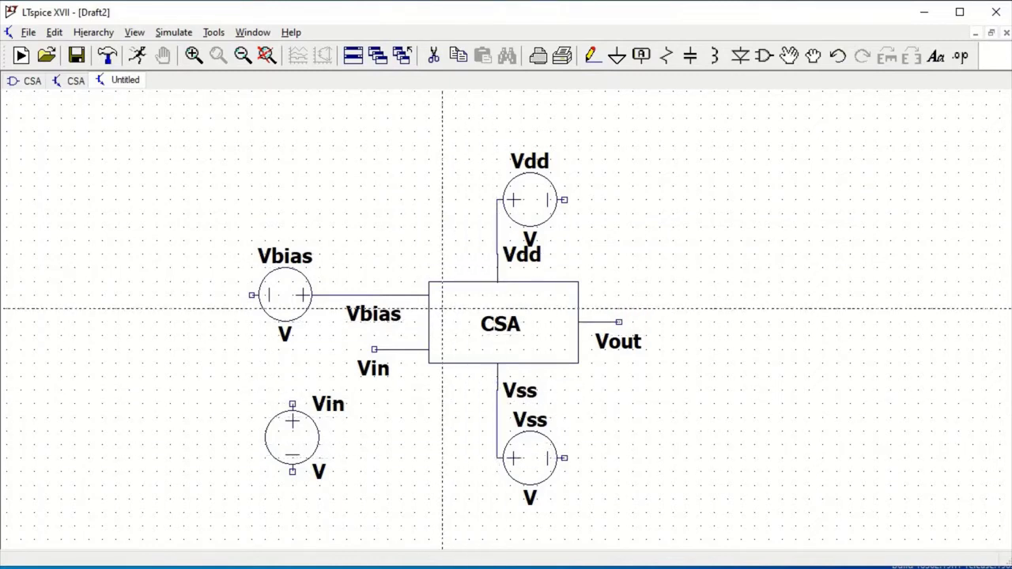
pyautogui.click(292, 403)
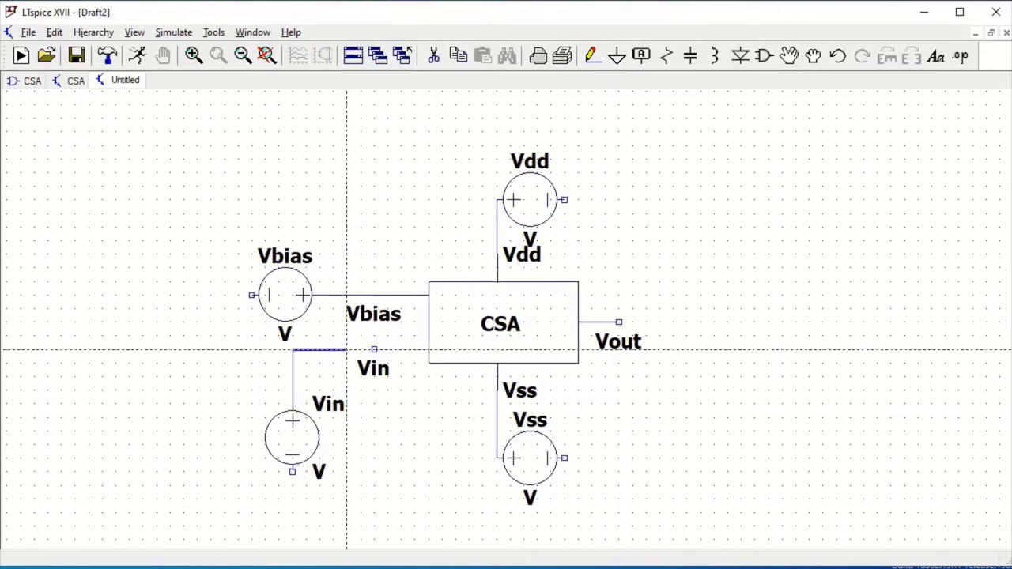
pyautogui.click(374, 348)
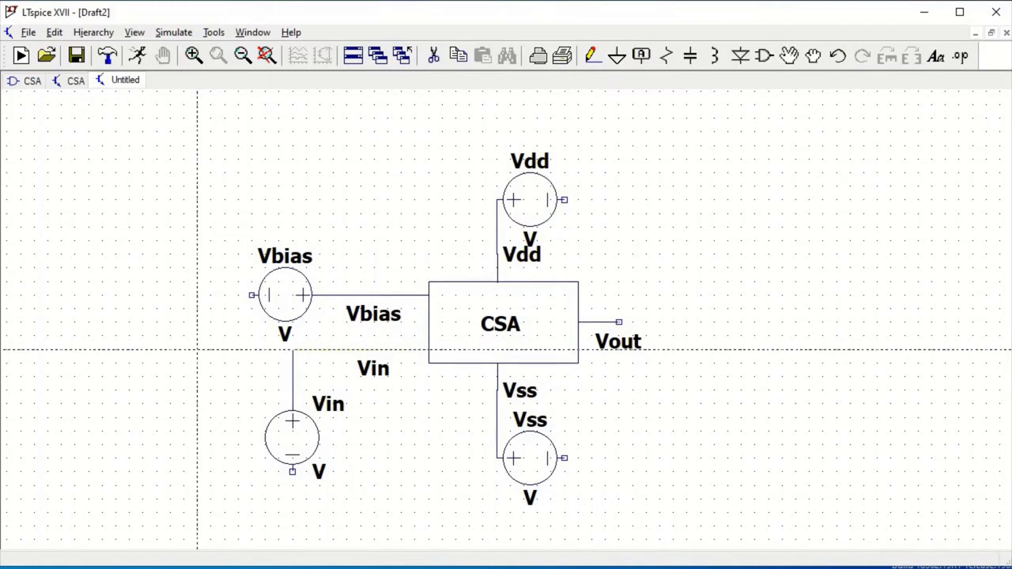
pyautogui.press('Escape')
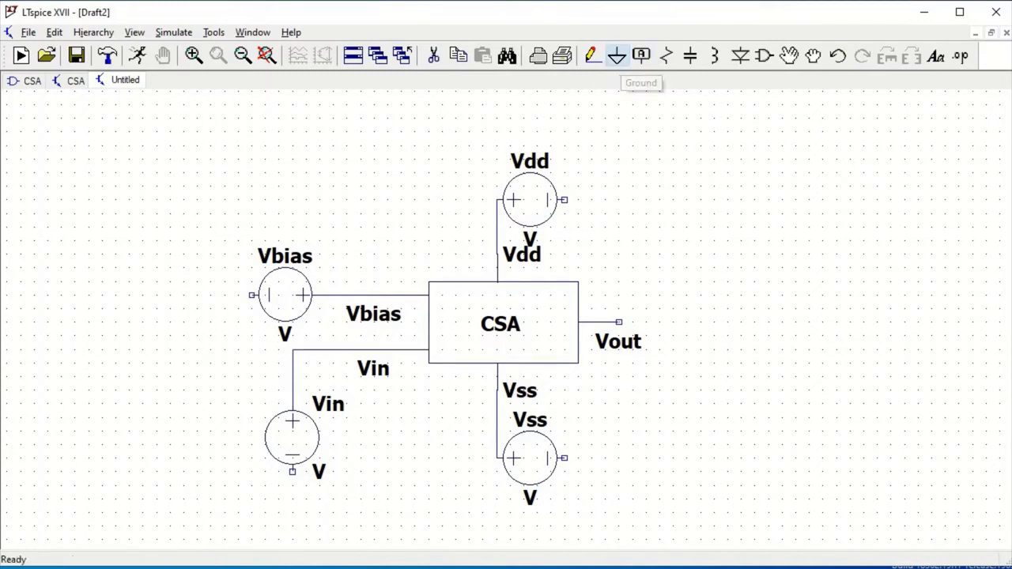
# Step: Place four ground symbols, one near the negative terminal of each of the Vdd, Vss, Vin and Vbias sources
pyautogui.click(616, 55)
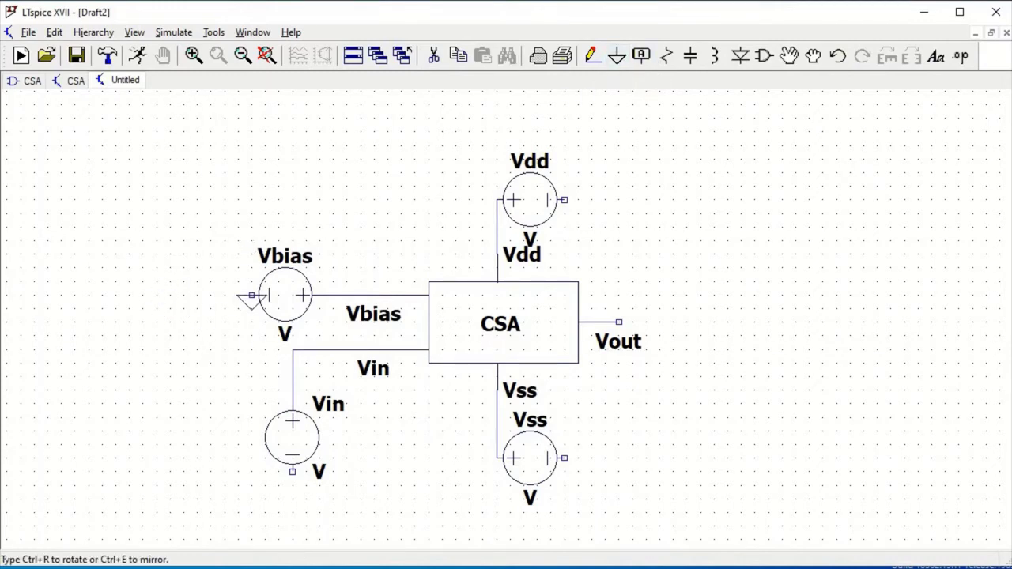
pyautogui.click(591, 200)
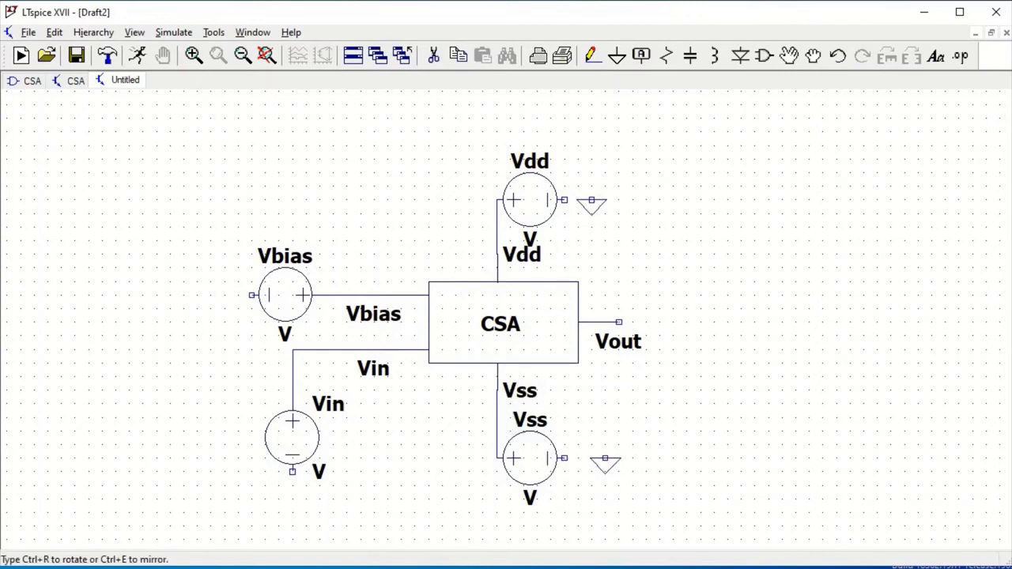
pyautogui.click(605, 458)
pyautogui.click(293, 513)
pyautogui.click(198, 295)
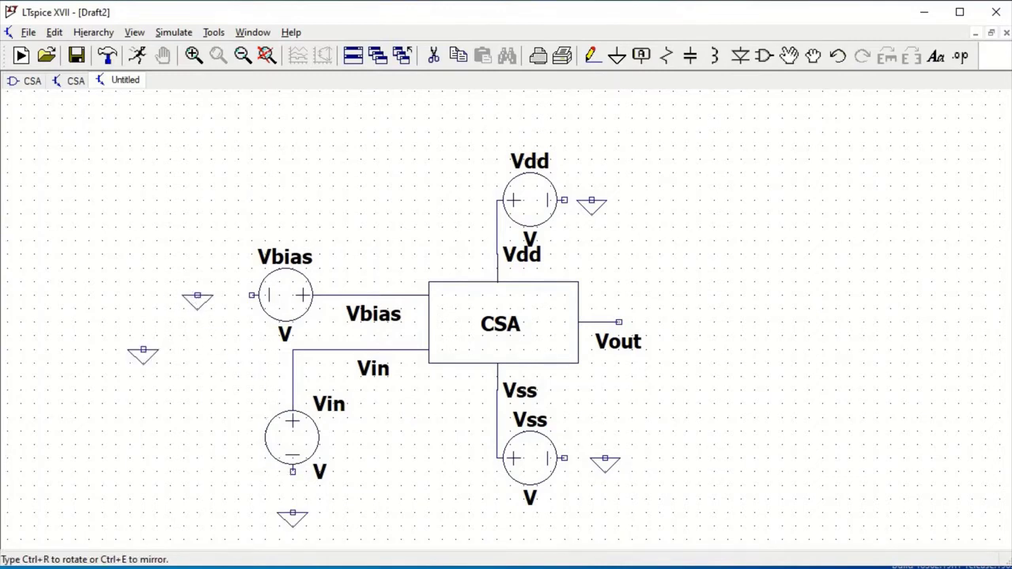
pyautogui.press('Escape')
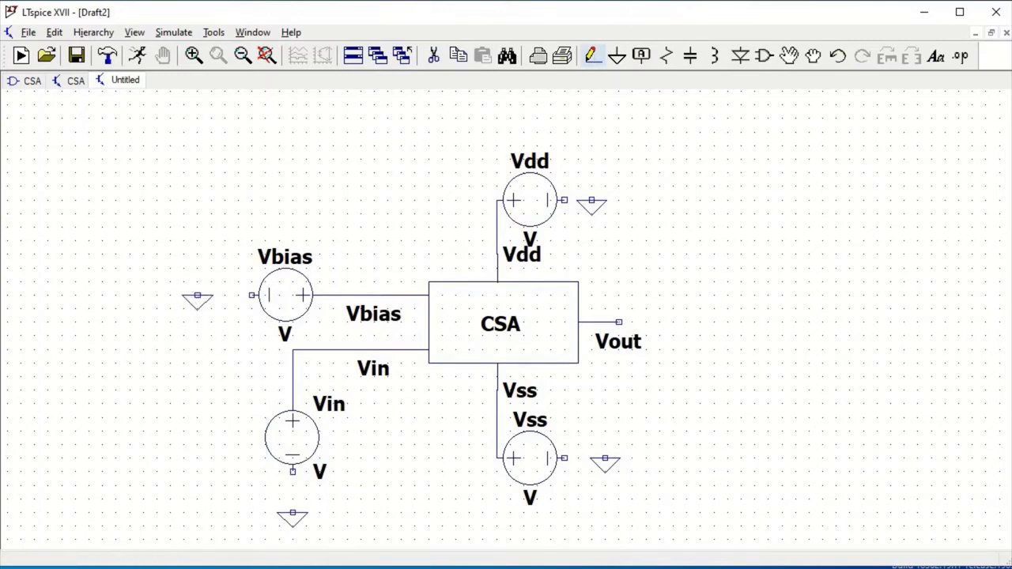
# Step: Wire the negative terminals of the Vbias, Vin, Vss and Vdd sources to their adjacent ground symbols
pyautogui.click(591, 56)
pyautogui.click(197, 295)
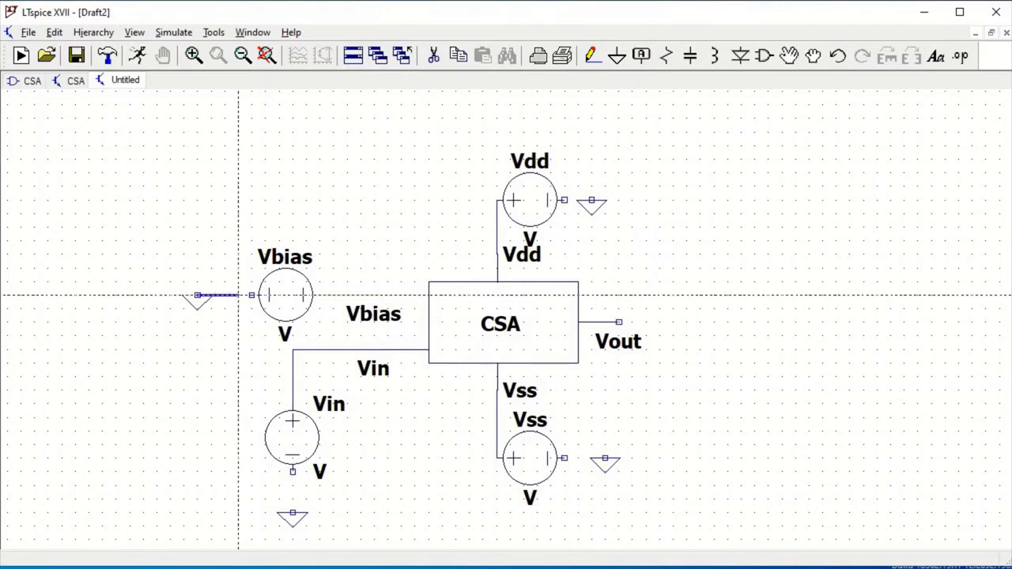
pyautogui.click(252, 295)
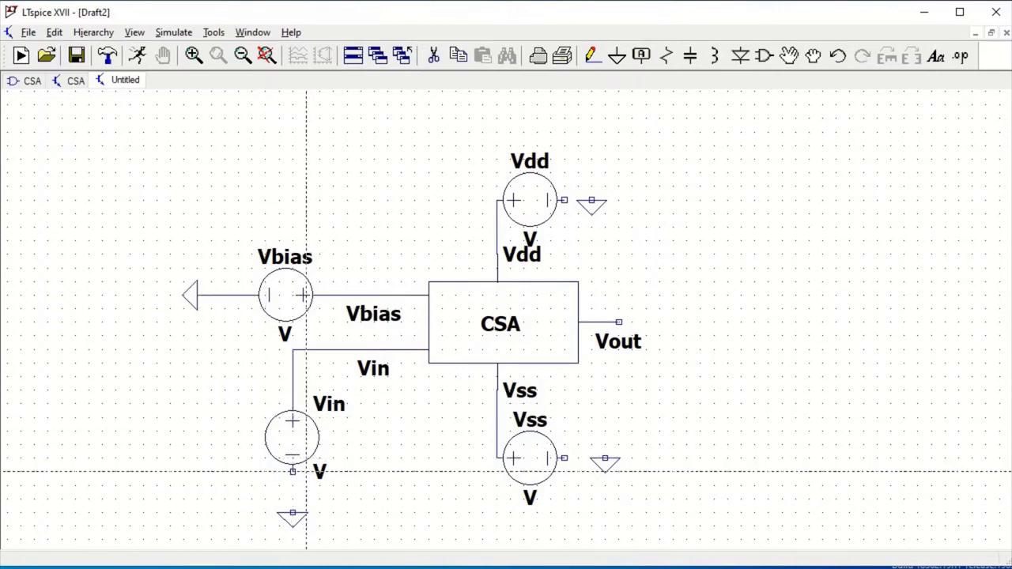
pyautogui.click(293, 471)
pyautogui.click(292, 512)
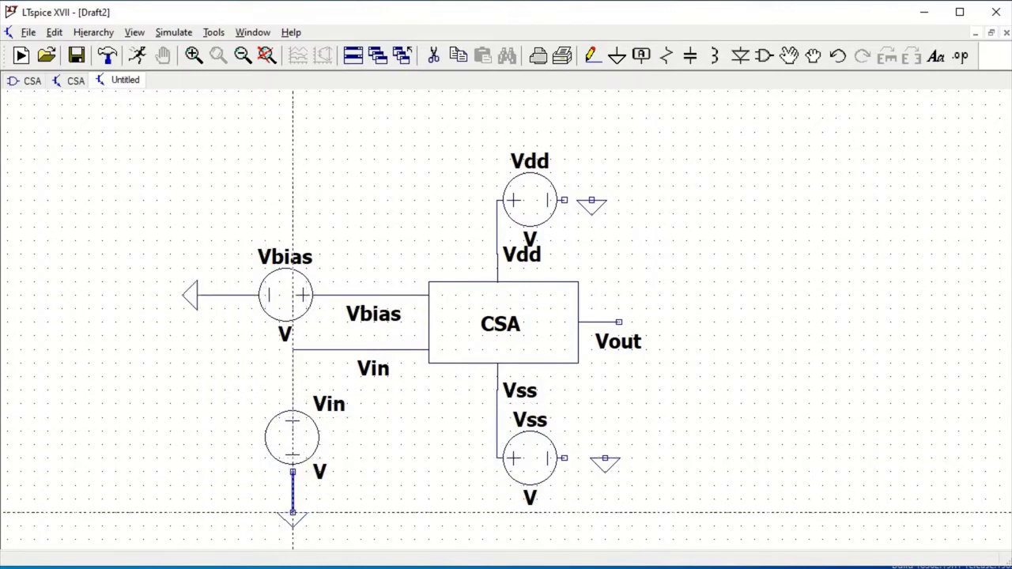
pyautogui.click(563, 458)
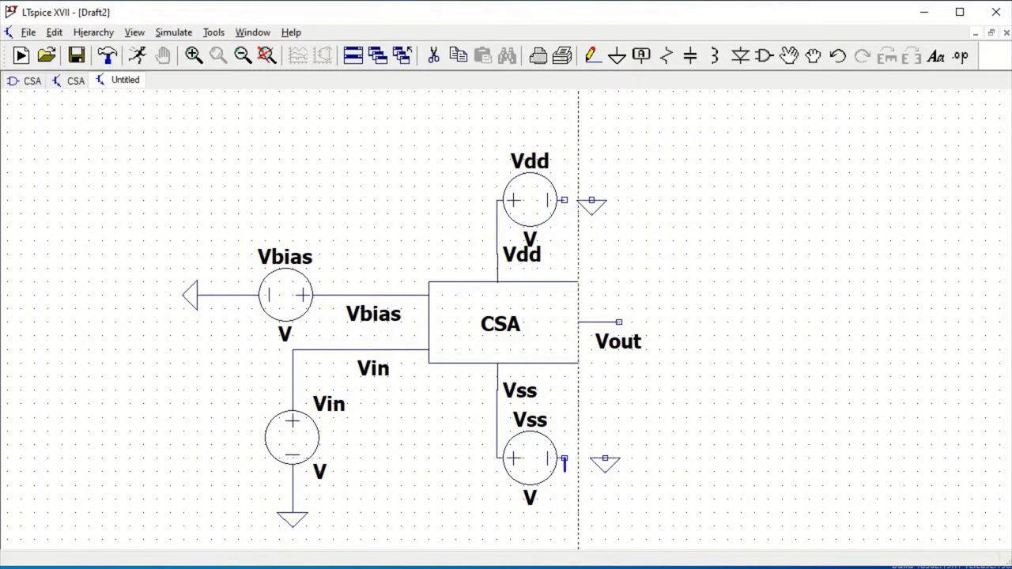
pyautogui.click(605, 458)
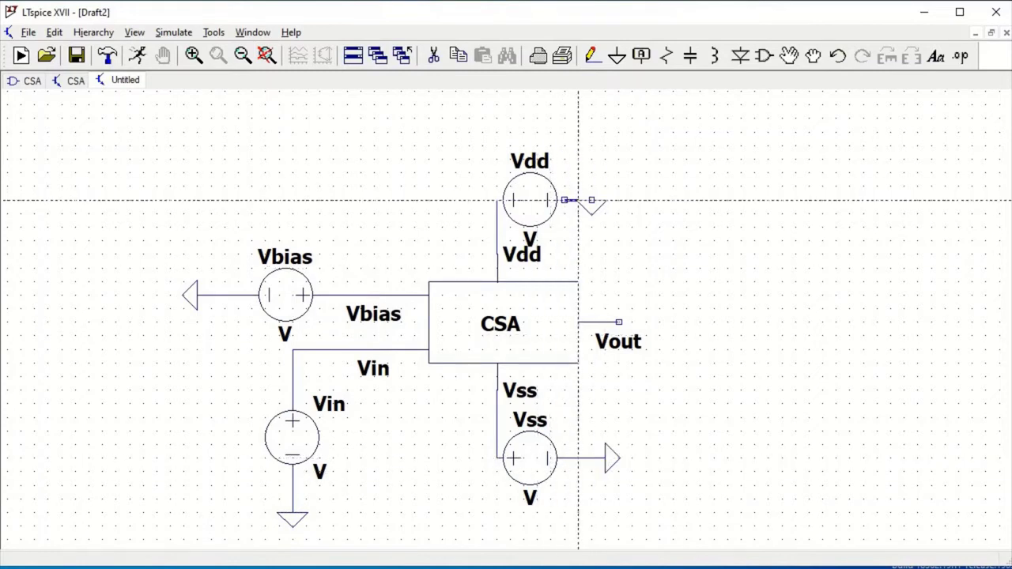
pyautogui.hotkey('ctrl', 'r')
pyautogui.click(592, 200)
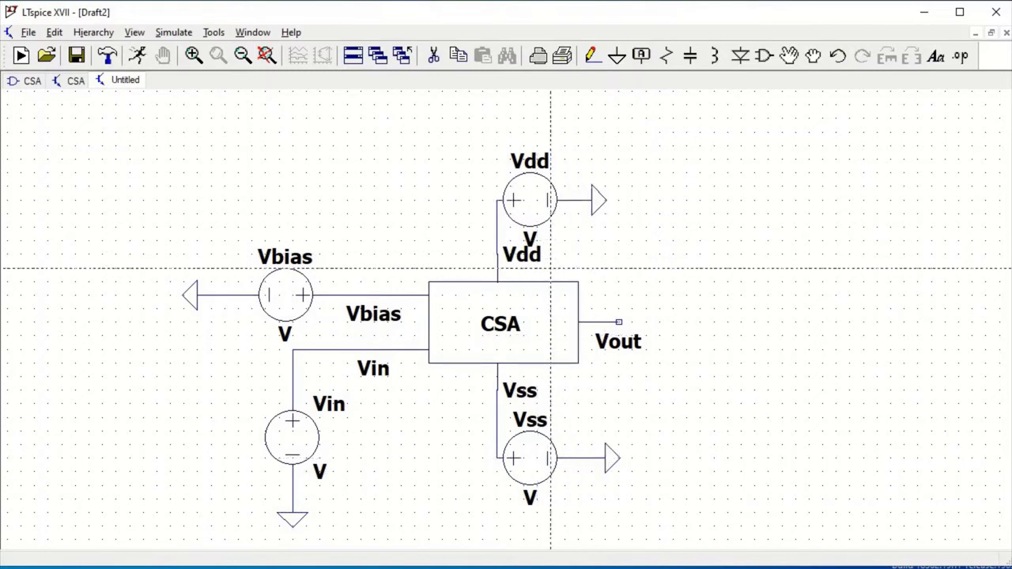
# Step: Draw a short horizontal wire extending outward from the Vout pin of the CSA block
pyautogui.click(618, 322)
pyautogui.click(687, 322)
pyautogui.press('Escape')
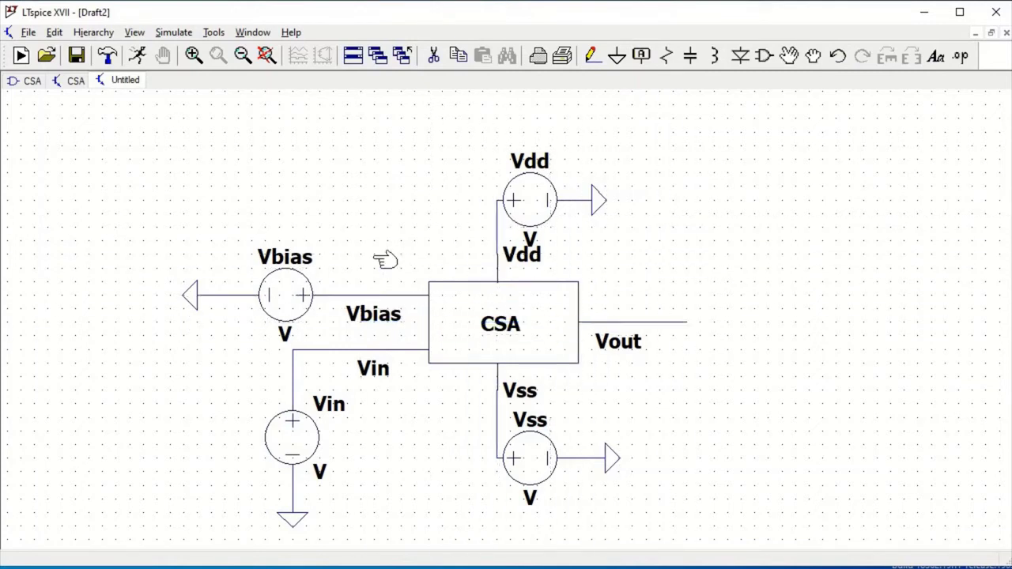
# Step: Set the DC value of the Vbias source to 2.5V
pyautogui.rightClick(300, 291)
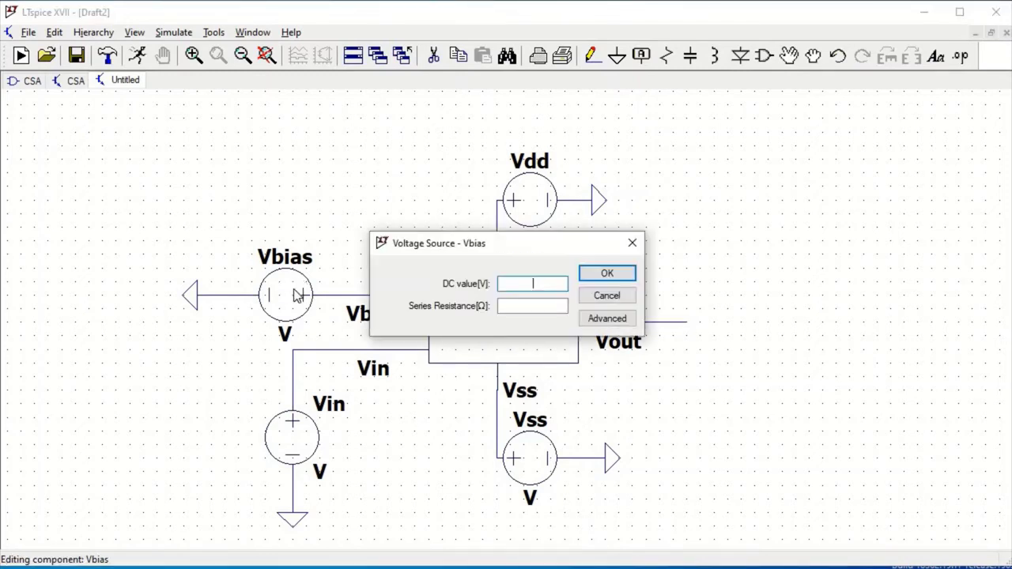
pyautogui.write('2.5V')
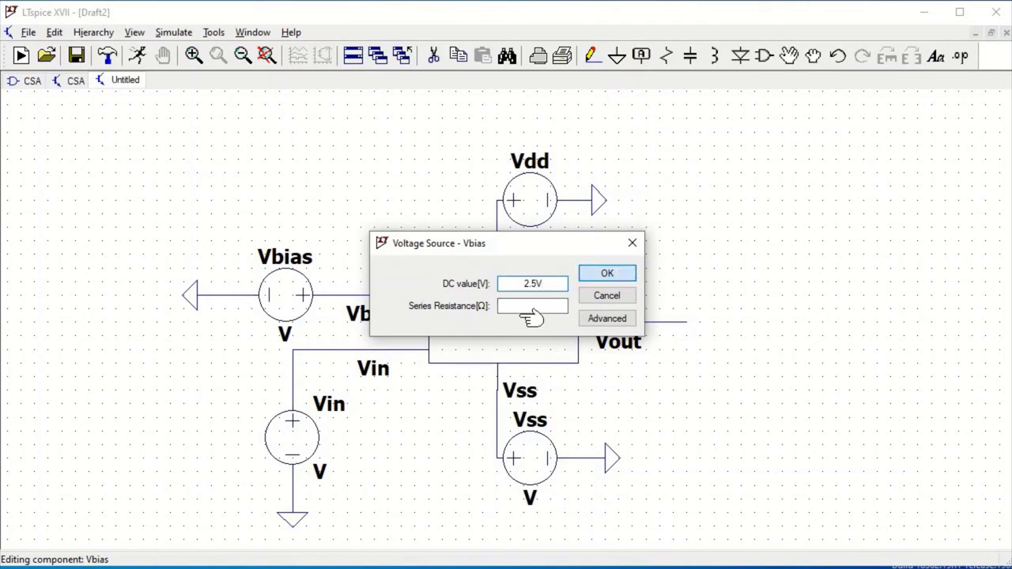
pyautogui.press('Return')
pyautogui.rightClick(294, 441)
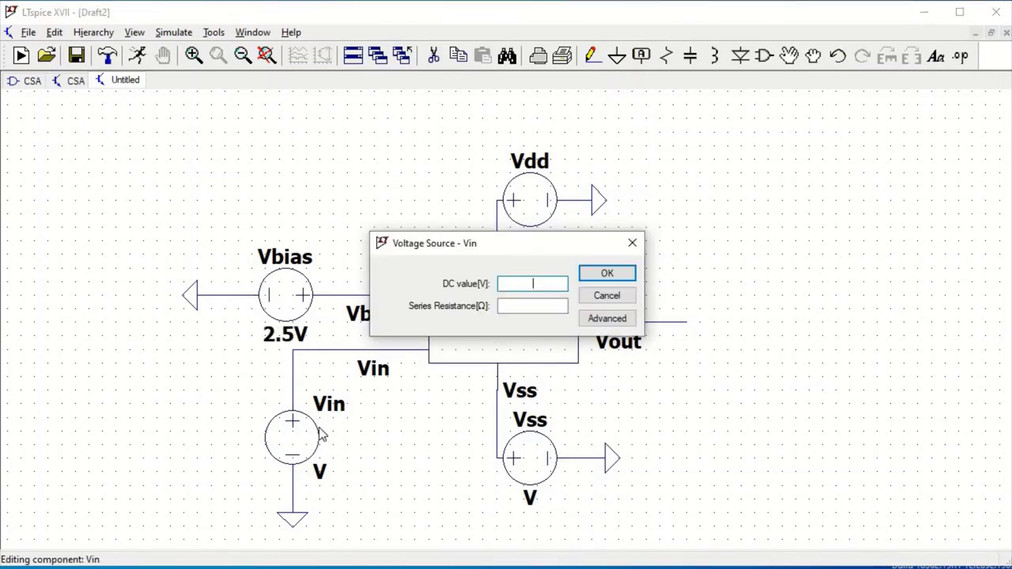
pyautogui.click(633, 243)
# Step: Set the DC value of the Vdd source to 5V and of the Vss source to -5V
pyautogui.rightClick(542, 200)
pyautogui.click(630, 274)
pyautogui.rightClick(545, 451)
pyautogui.click(609, 275)
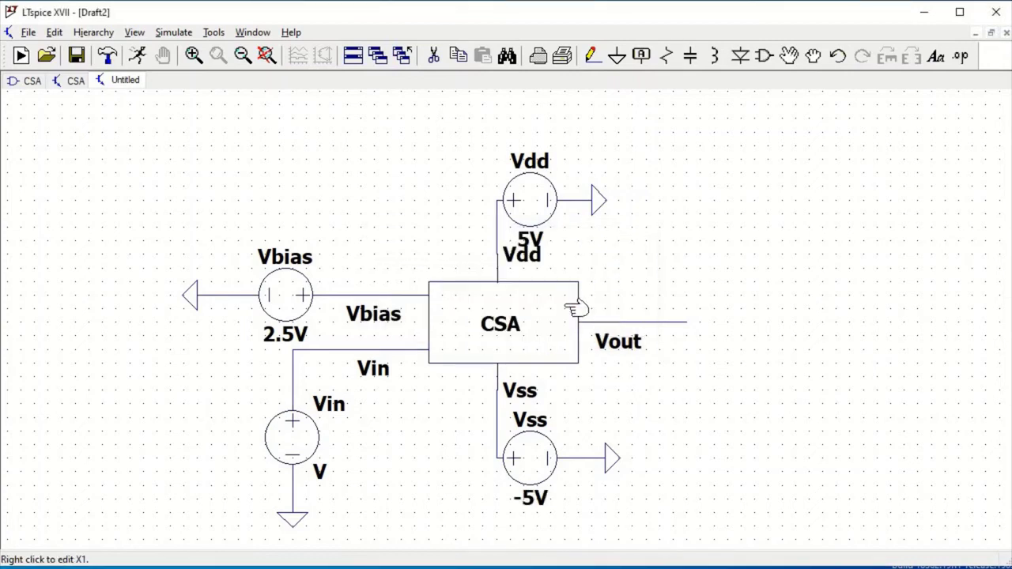
# Step: Configure the Vin source as a SINE function with DC offset 0, amplitude 5m and frequency 1khz
pyautogui.rightClick(298, 441)
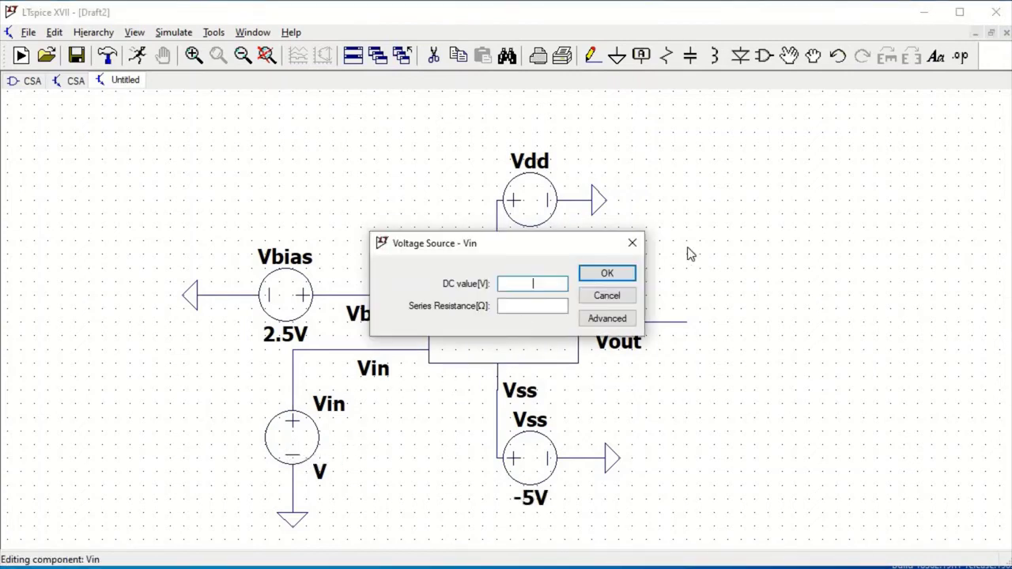
pyautogui.click(598, 320)
pyautogui.click(315, 178)
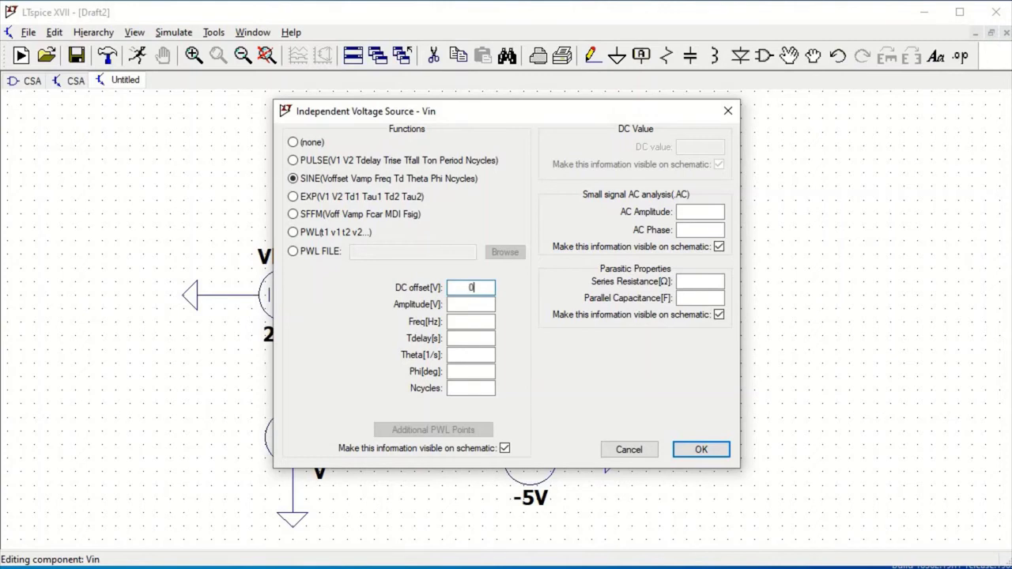
pyautogui.click(471, 303)
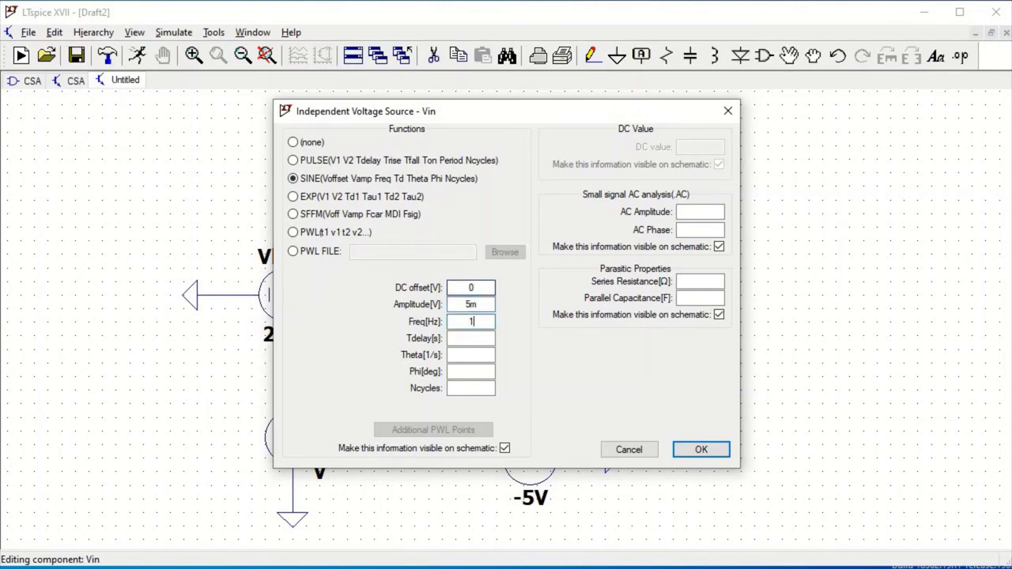
pyautogui.write('1khz')
pyautogui.click(700, 449)
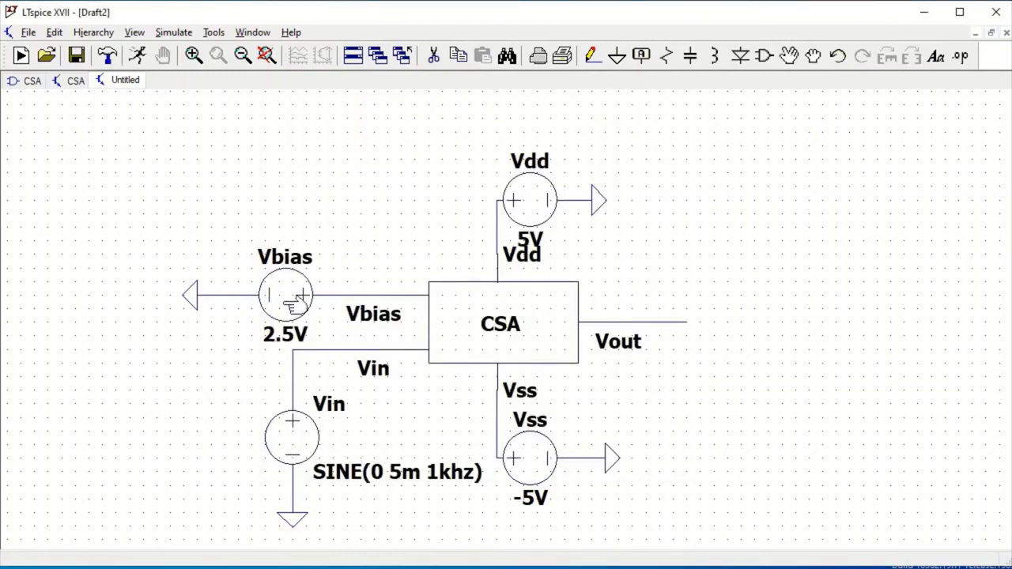
# Step: Add the SPICE directive .include BSIM4_models.txt below the circuit and save the schematic as CSA_circuit
pyautogui.click(245, 57)
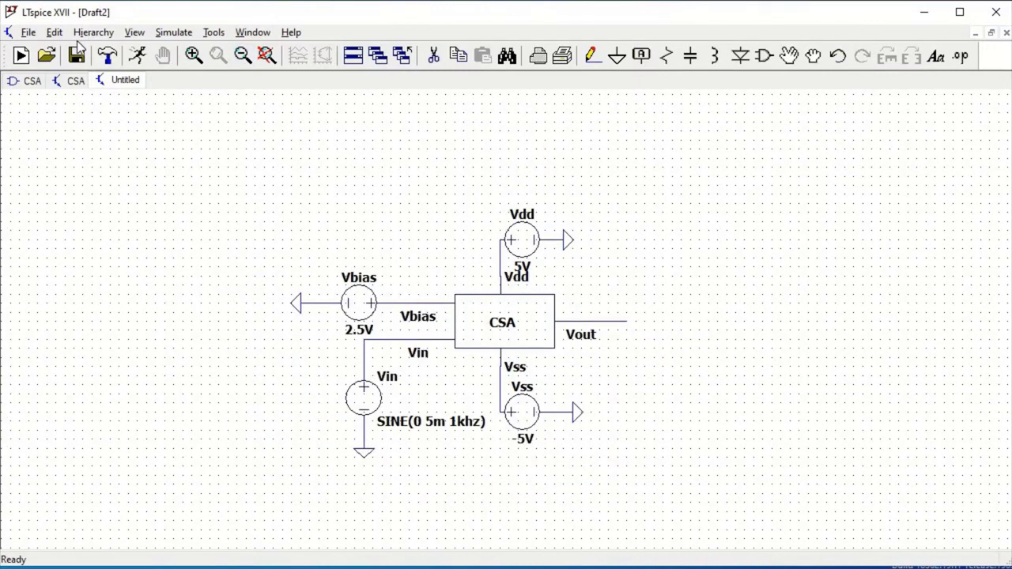
pyautogui.click(82, 33)
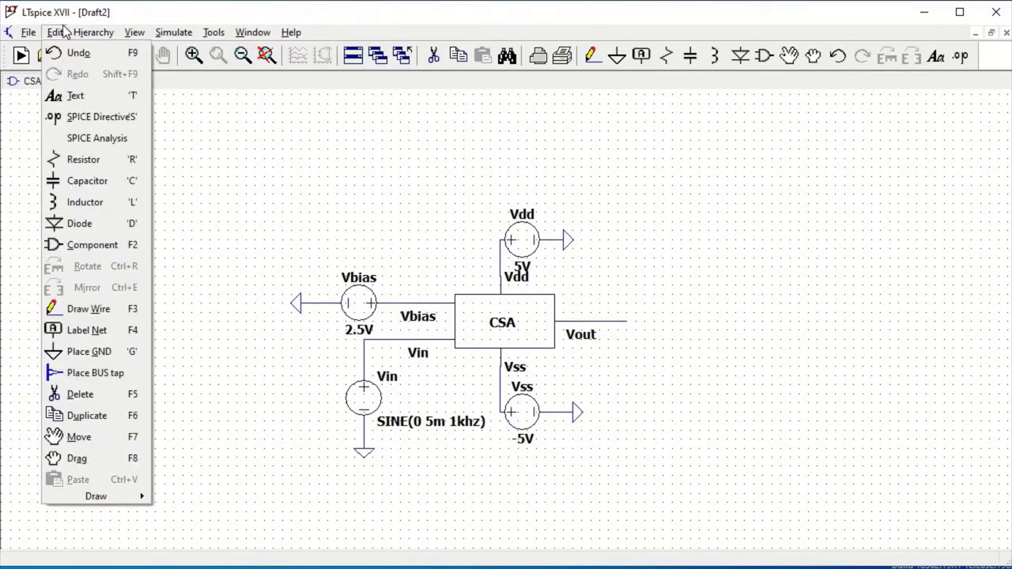
pyautogui.click(82, 117)
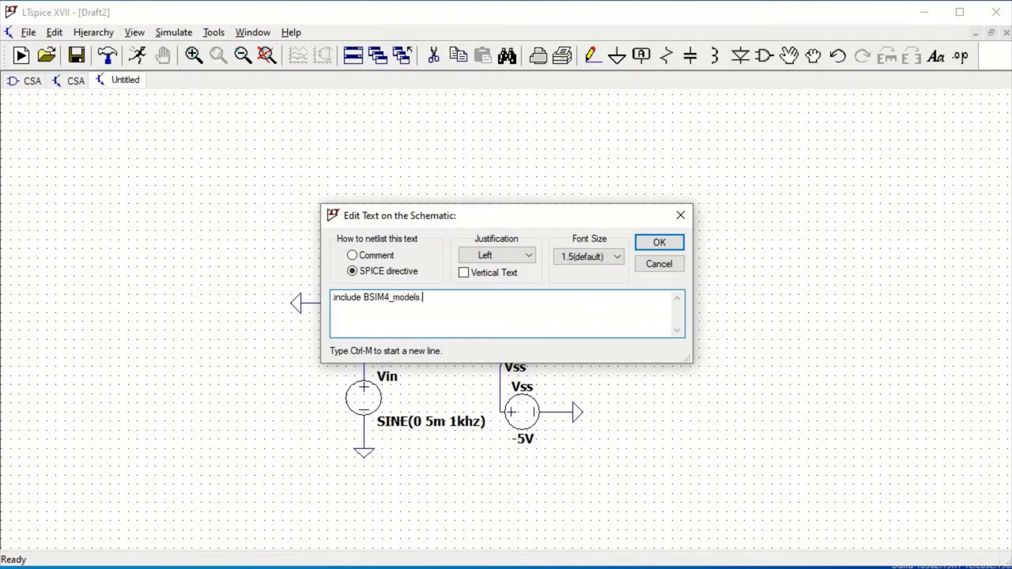
pyautogui.click(659, 245)
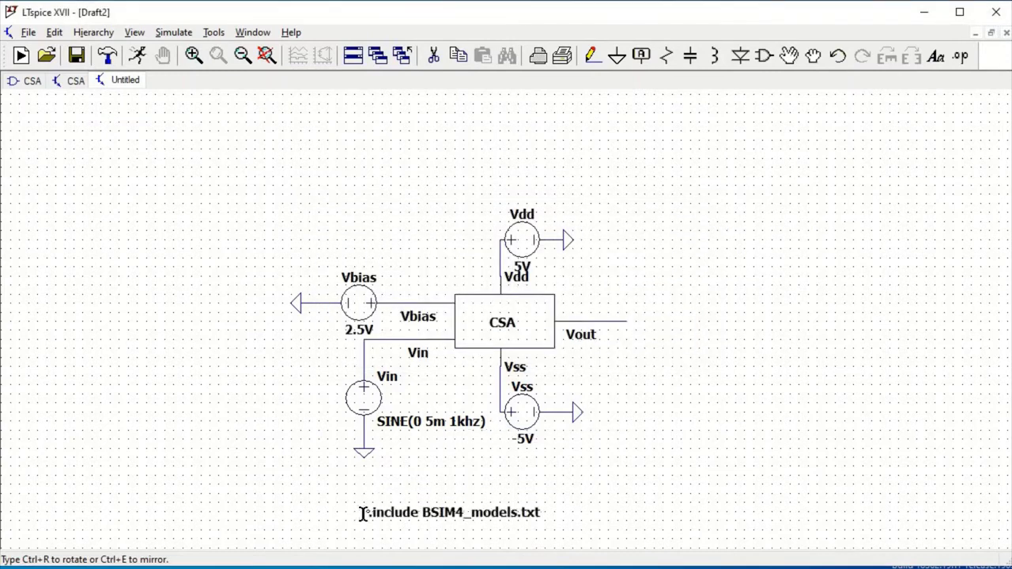
pyautogui.click(386, 482)
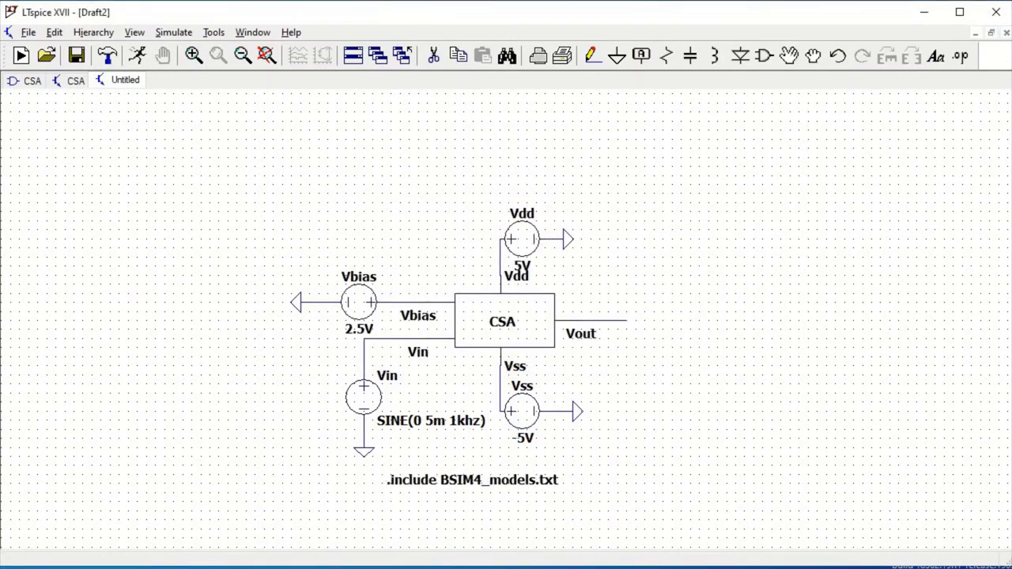
pyautogui.click(54, 32)
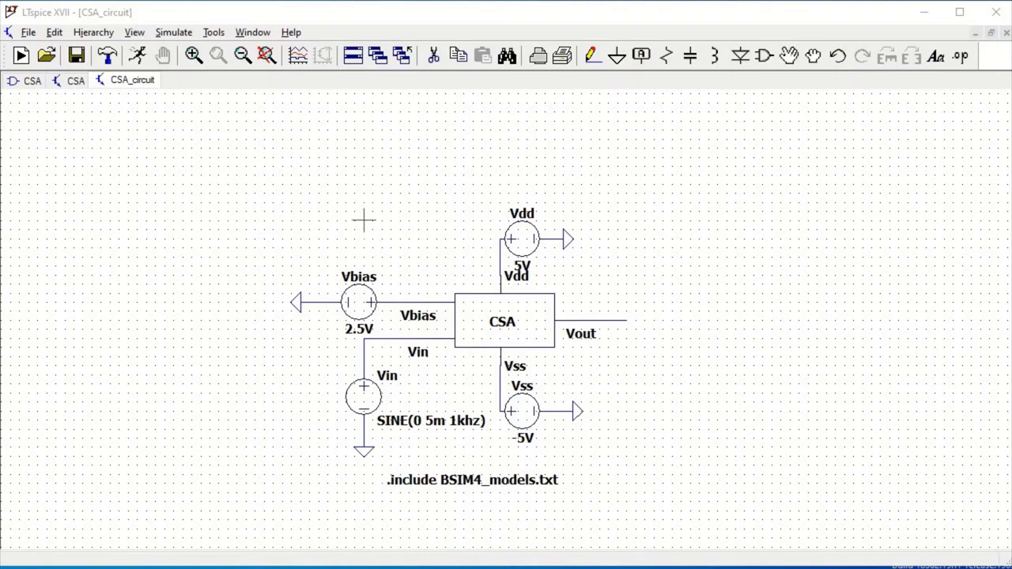
# Step: Set up a DC sweep analysis with Vin as the first source and a Linear sweep type
pyautogui.click(55, 32)
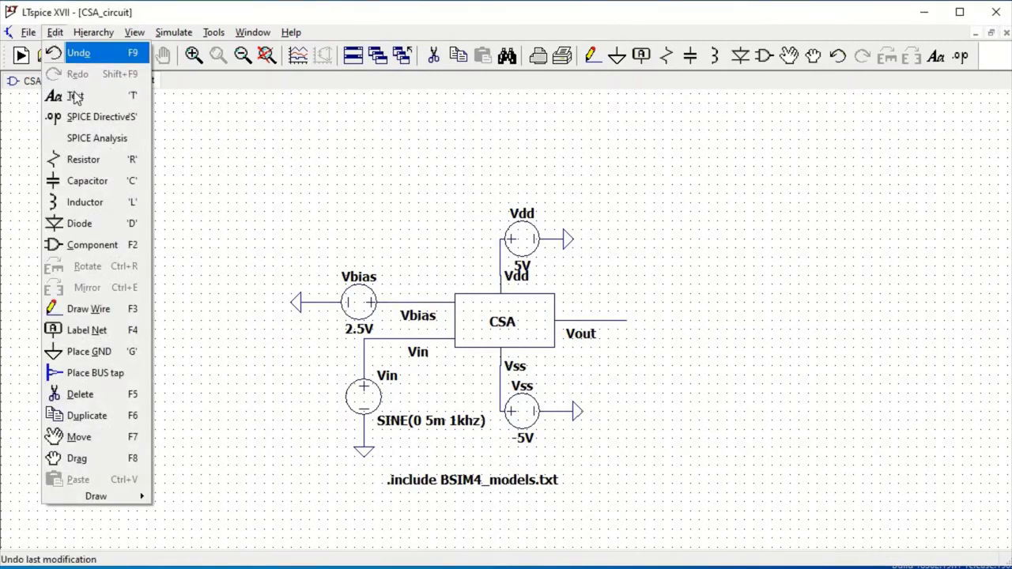
pyautogui.click(94, 148)
pyautogui.click(462, 179)
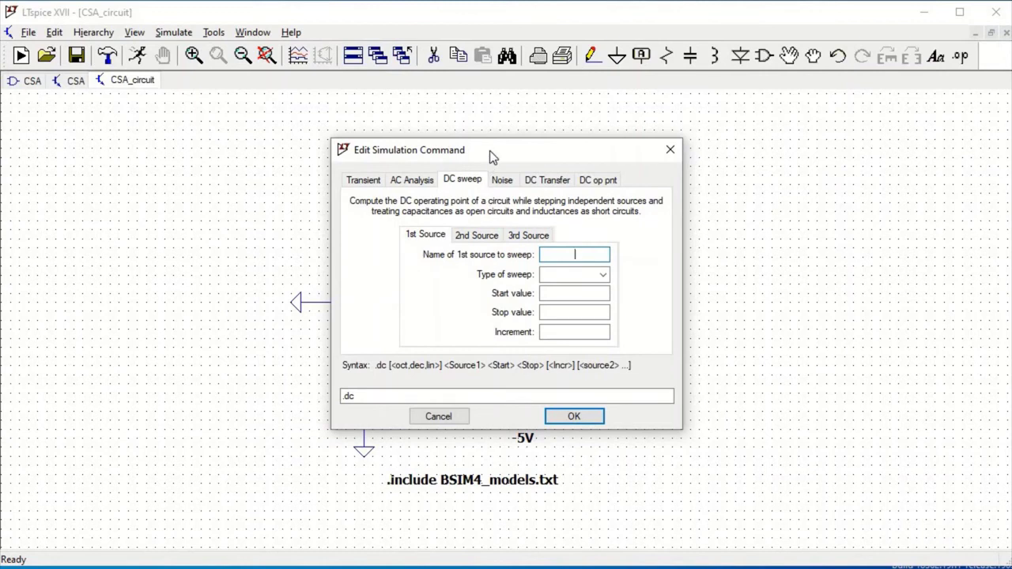
pyautogui.moveTo(489, 150); pyautogui.dragTo(638, 155)
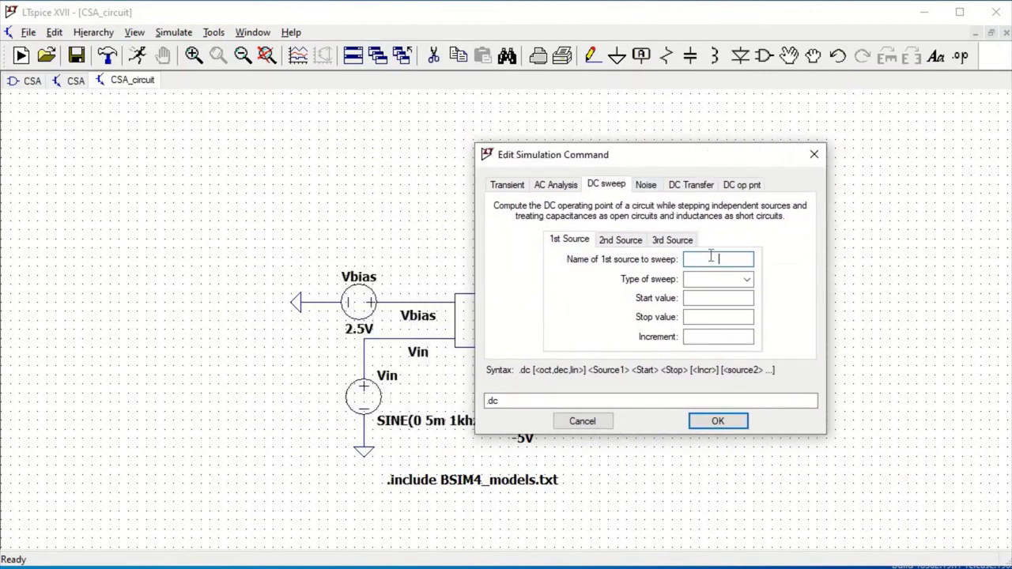
pyautogui.write('Vin')
pyautogui.click(716, 280)
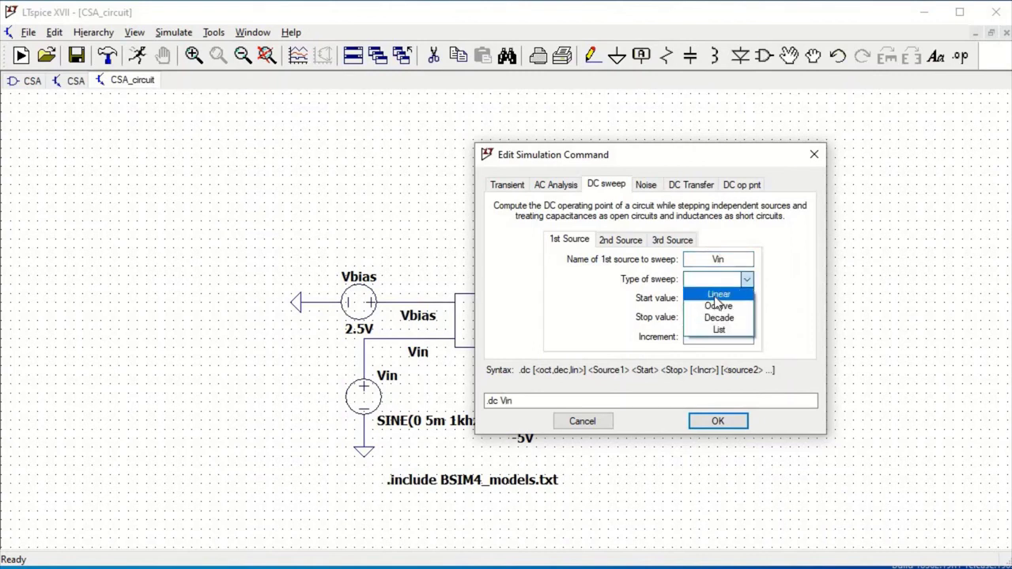
pyautogui.click(716, 294)
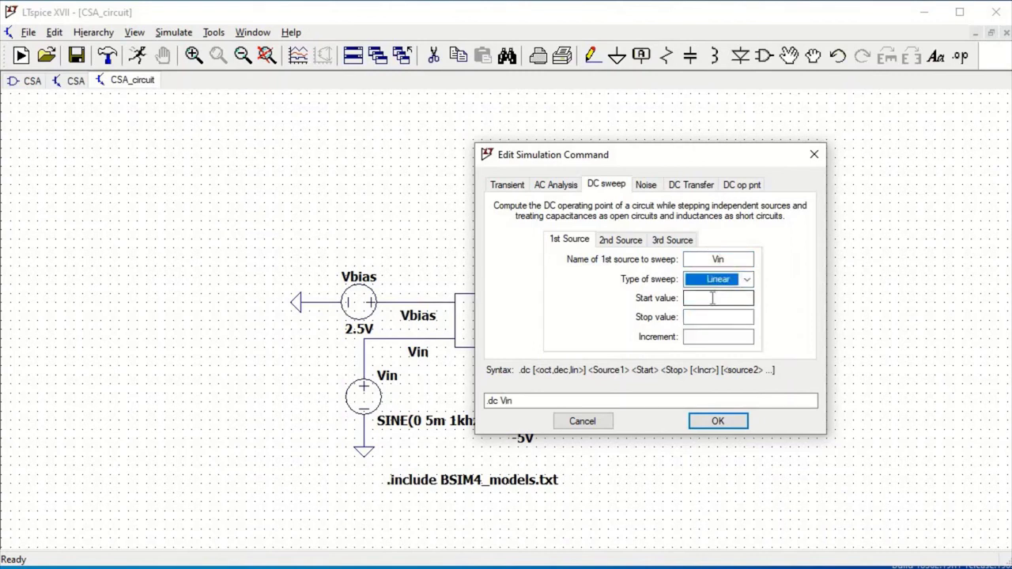
# Step: Set the Vin sweep's start value to -5 and its stop value to 5
pyautogui.press('Tab')
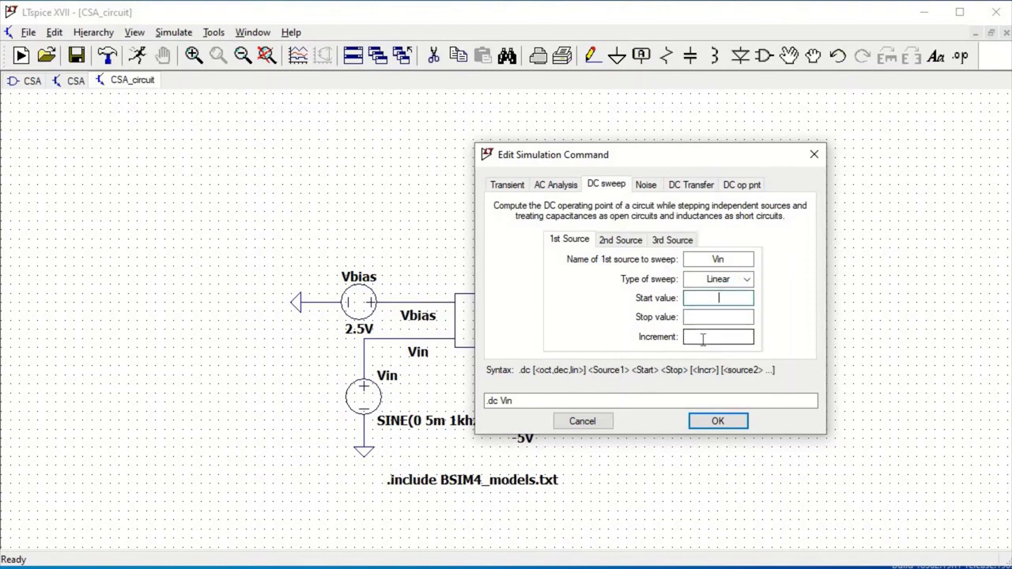
pyautogui.write('-5')
pyautogui.press('Tab')
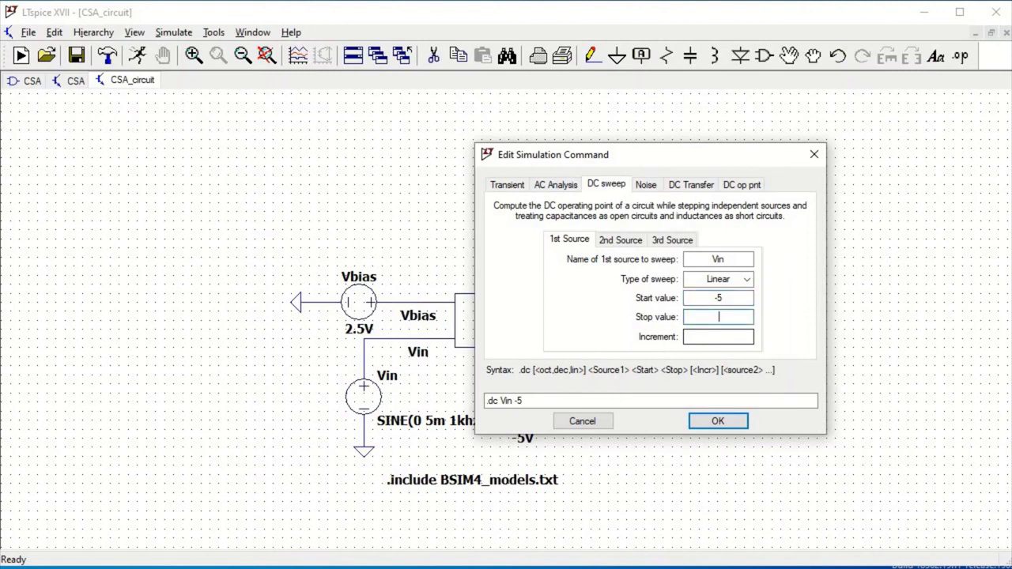
pyautogui.write('5')
pyautogui.click(732, 295)
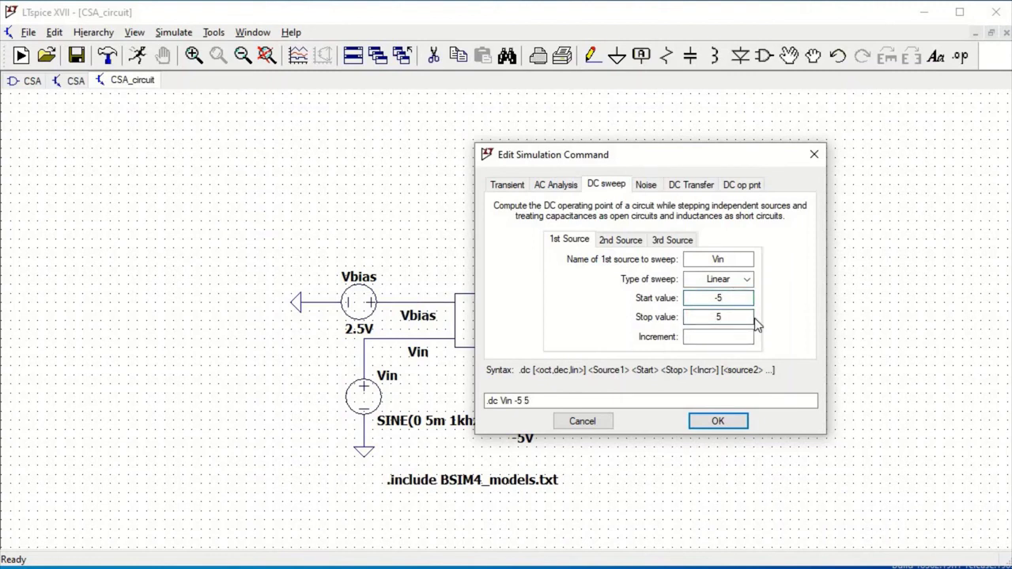
# Step: Set the sweep increment to 0.1v and place the .dc directive just below the .include line
pyautogui.click(701, 339)
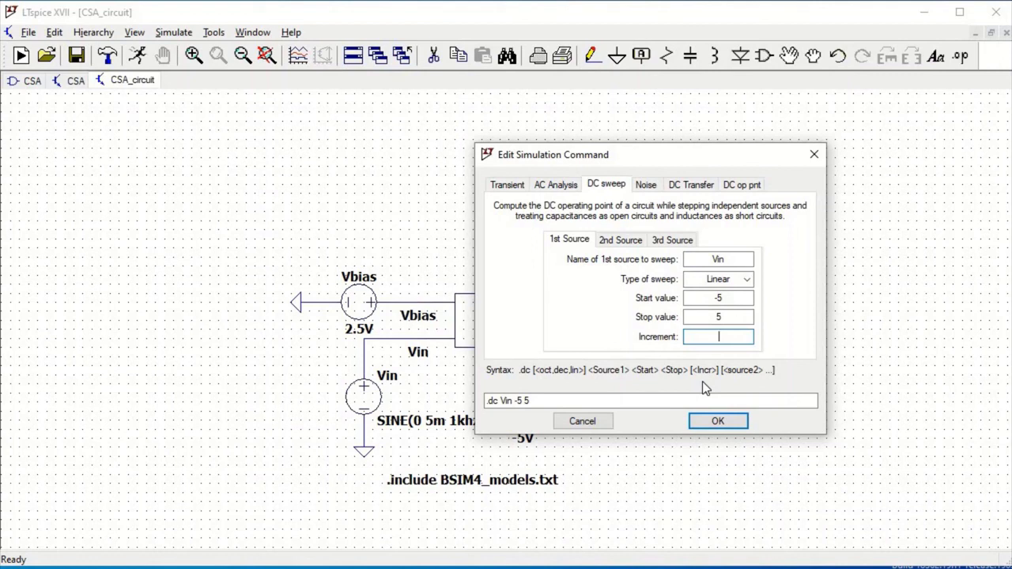
pyautogui.write('0.1')
pyautogui.press('BackSpace')
pyautogui.press('BackSpace')
pyautogui.press('BackSpace')
pyautogui.write('0.1v')
pyautogui.click(716, 422)
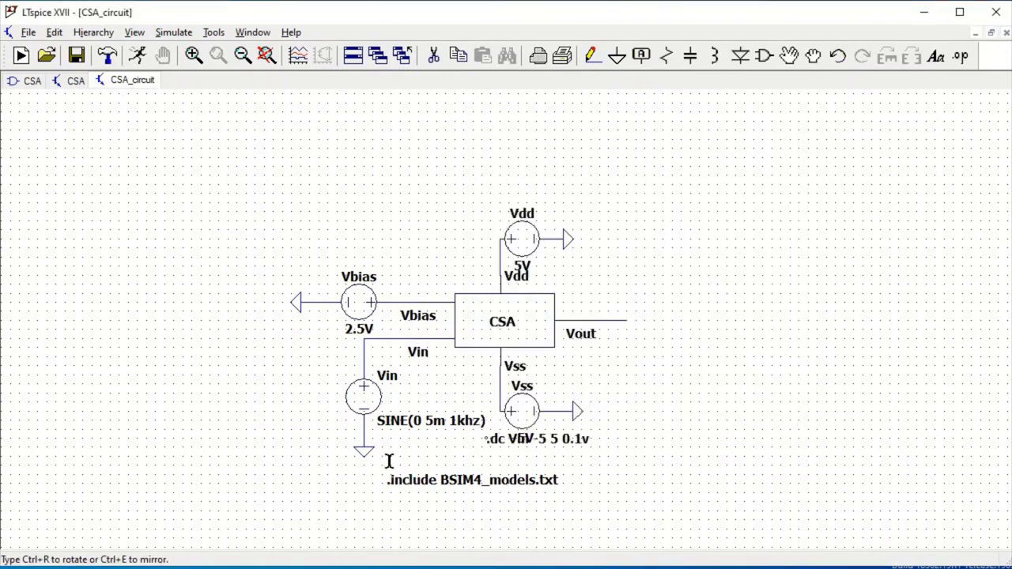
pyautogui.click(385, 503)
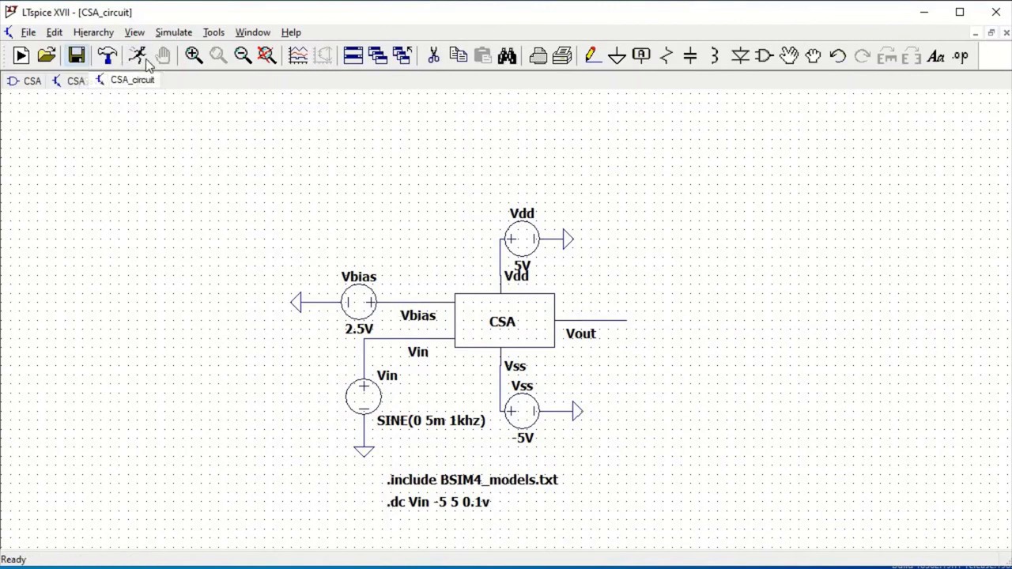
# Step: Run the DC sweep, plotting the voltages of the Vin and Vout wires in a maximized waveform window
pyautogui.click(138, 56)
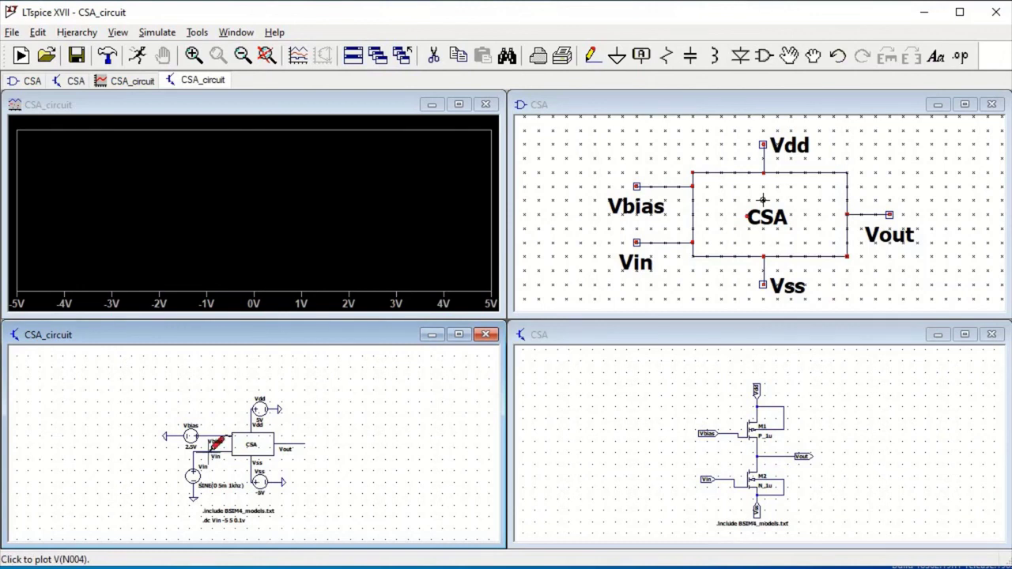
pyautogui.click(212, 449)
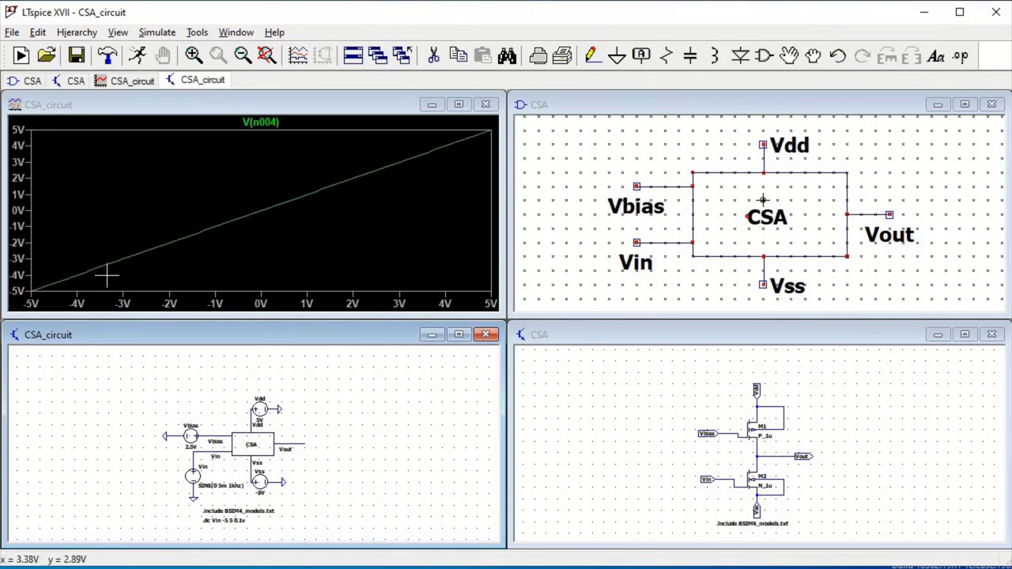
pyautogui.click(304, 442)
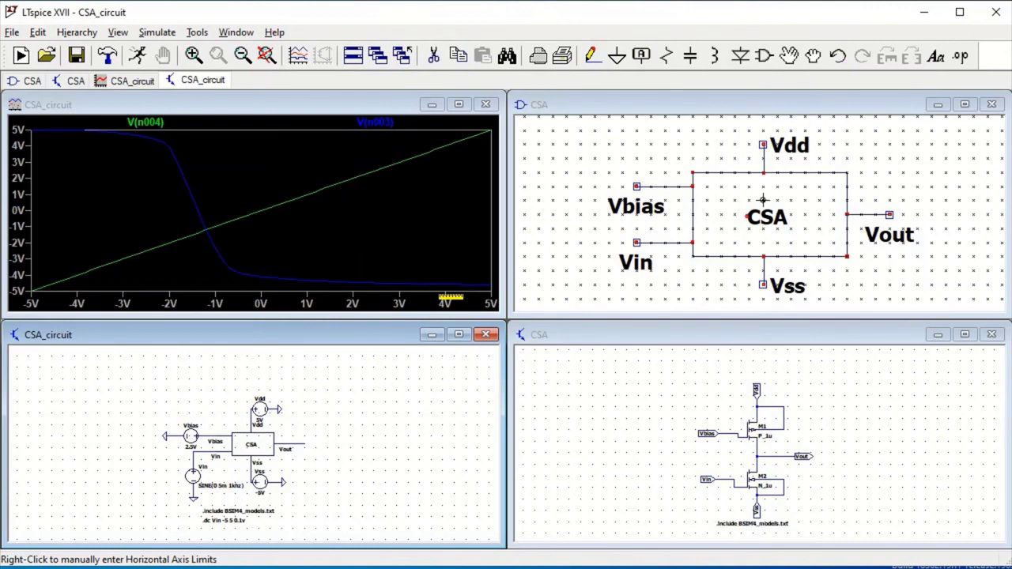
pyautogui.click(458, 104)
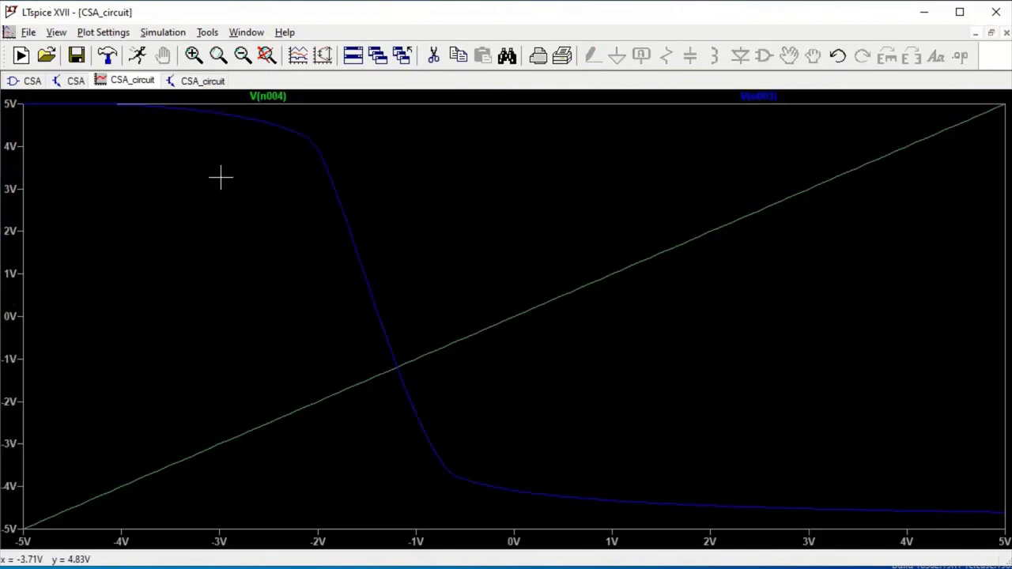